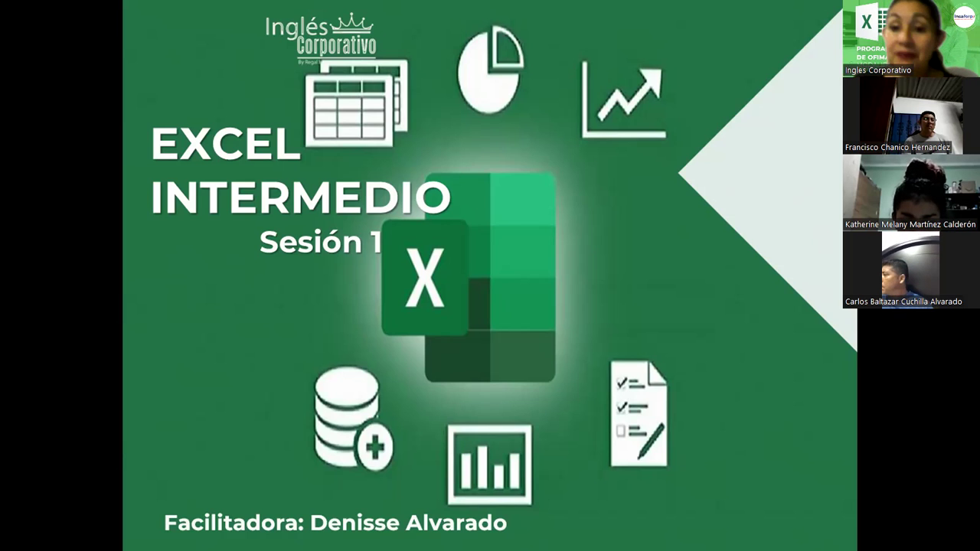
Advance the slide show from the Excel Intermedio title slide to the 'Función SI' slide
click(627, 228)
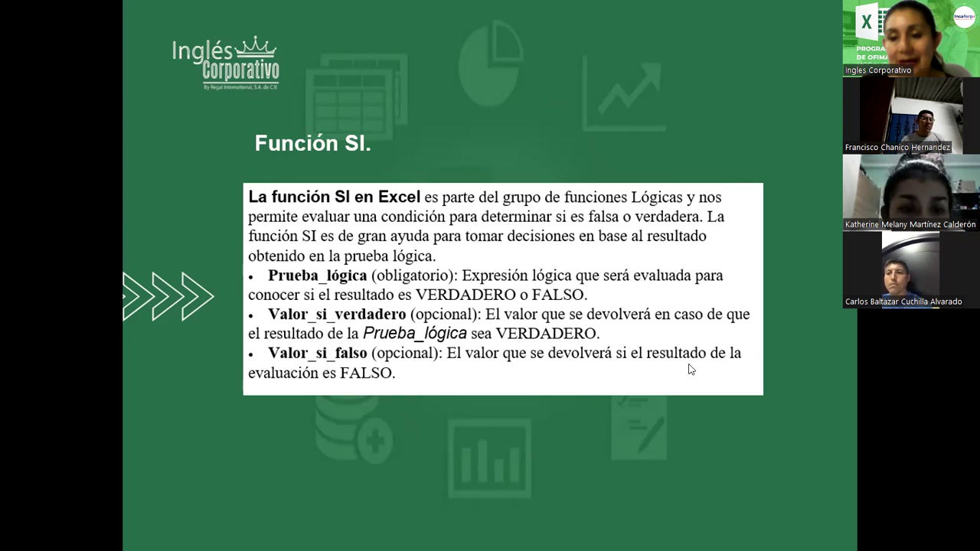
Bring up the =SI(B2>=60,"APROBADO","REPROBADO") example slide and switch the pointer to the pen
click(513, 139)
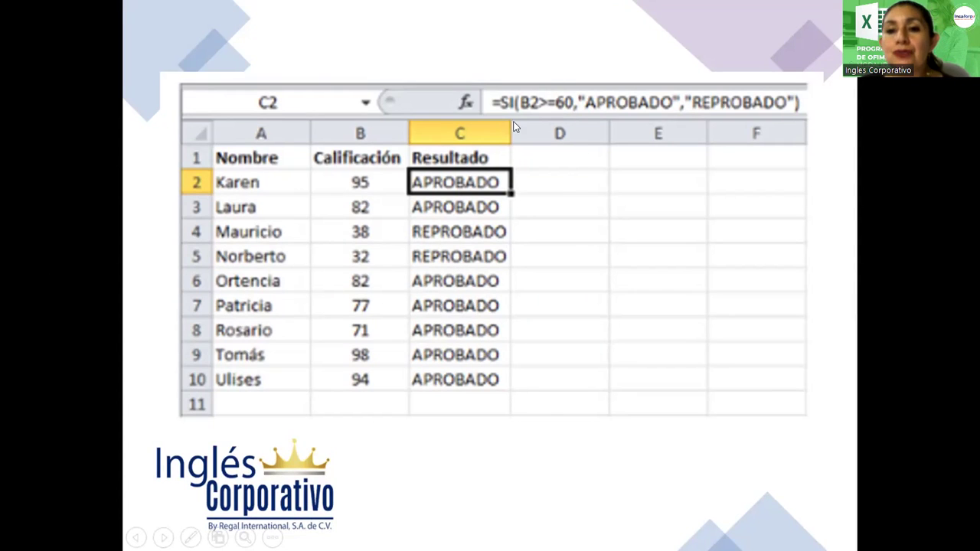
key(ctrl+p)
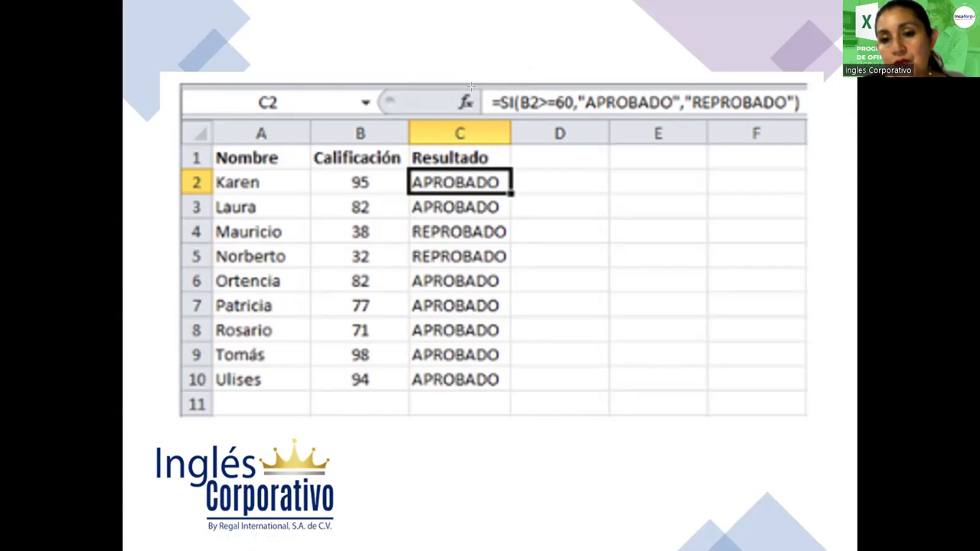
Ink a box around =SI( and arrows linking B2 and >= to the Calificación column
drag(481, 91, 515, 123)
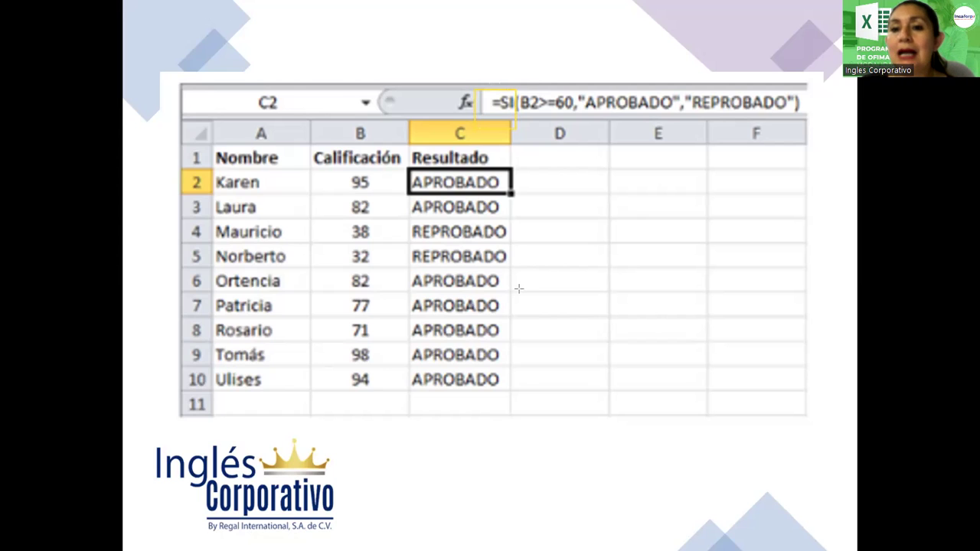
drag(542, 32, 540, 88)
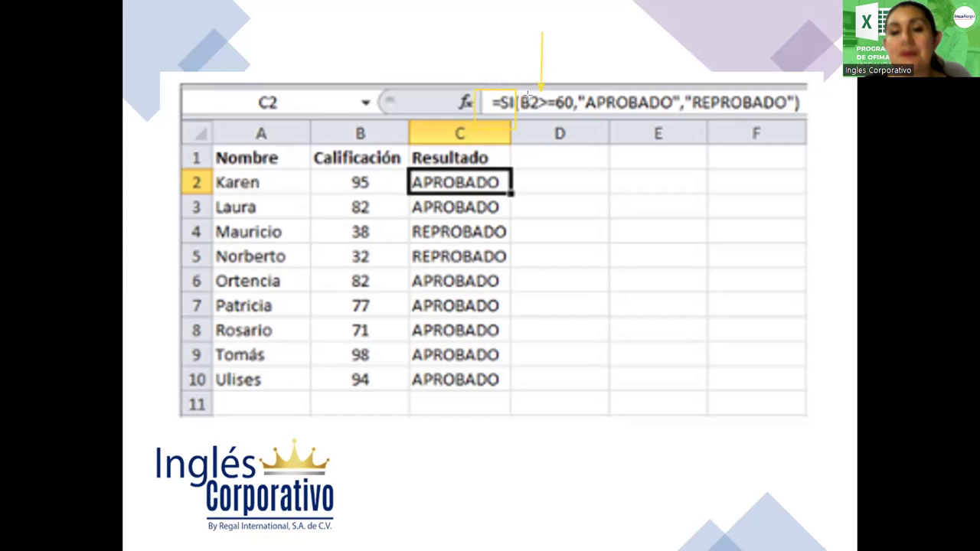
drag(357, 119, 357, 173)
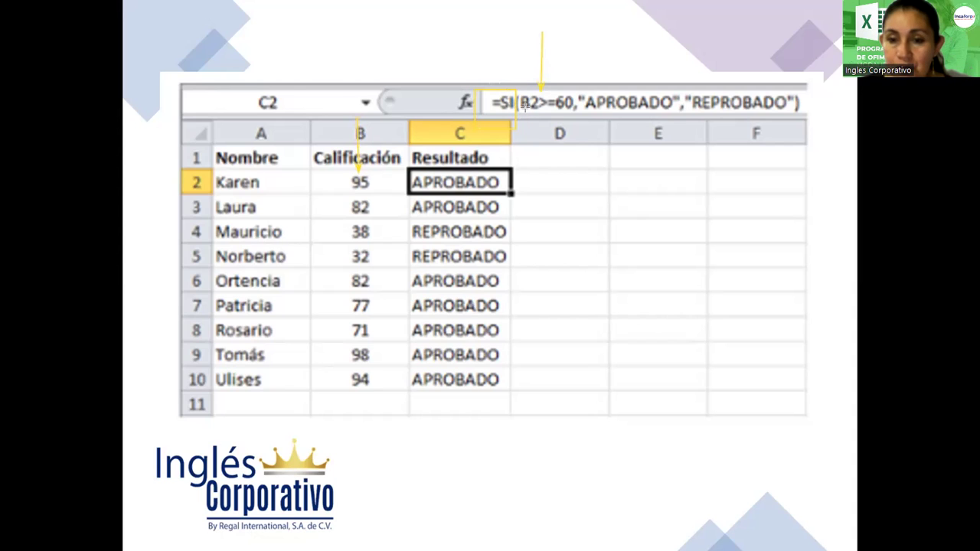
drag(523, 40, 527, 89)
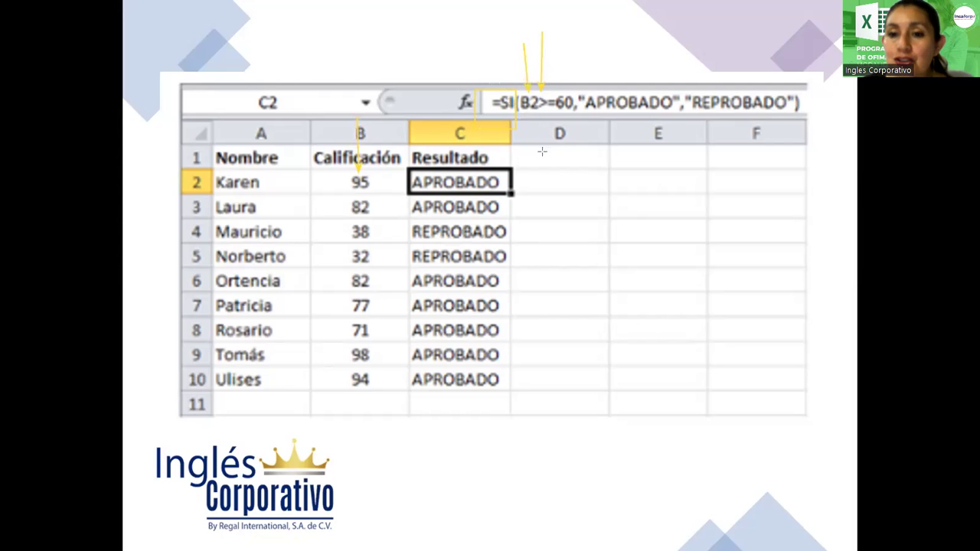
drag(542, 157, 540, 109)
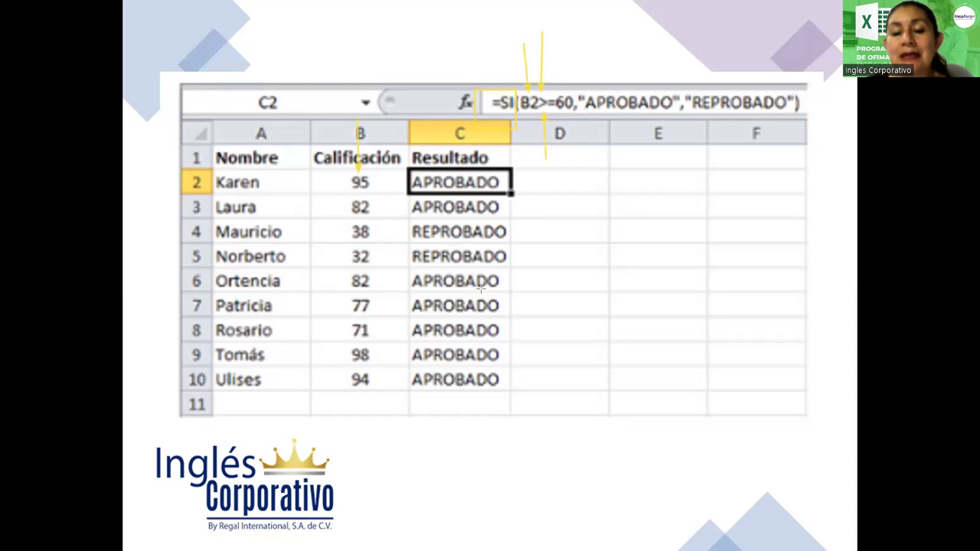
Add a text box beside the table reading '>= mayor o igual que' and '> mayor que'
drag(546, 184, 824, 203)
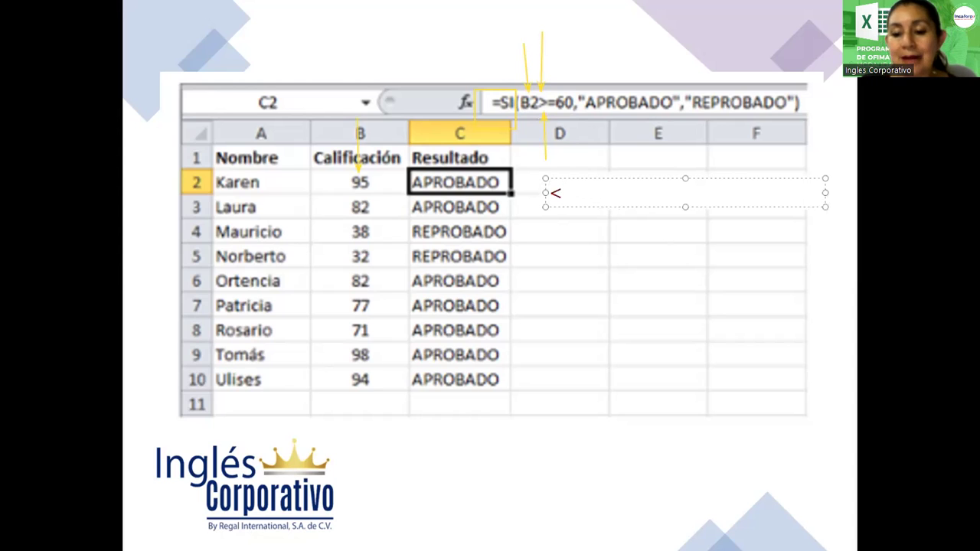
text(>= )
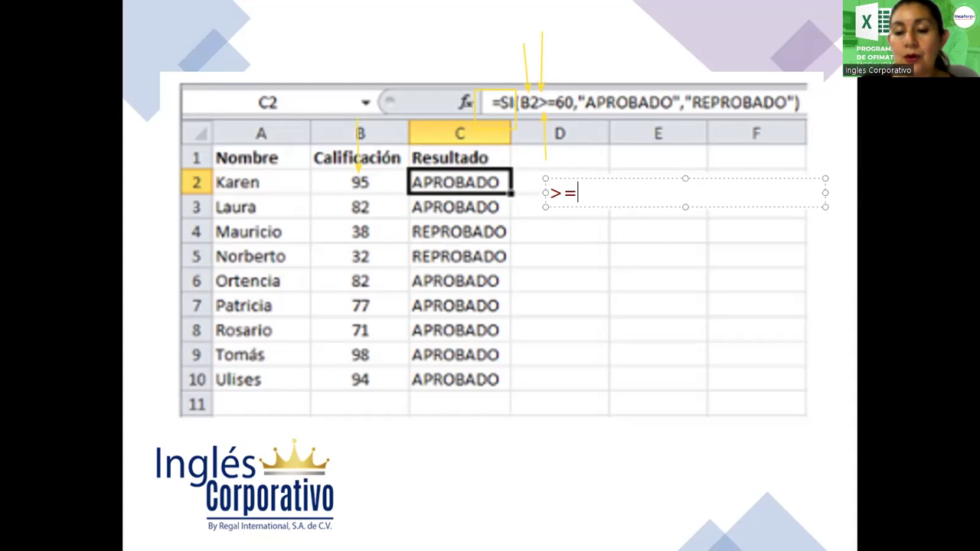
text(mayor o igual que)
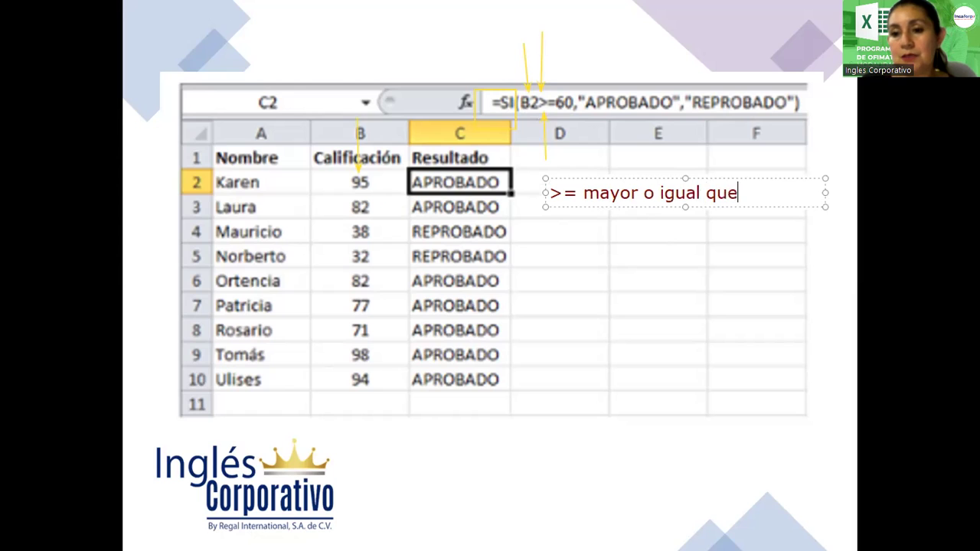
key(Return)
text(<)
key(BackSpace)
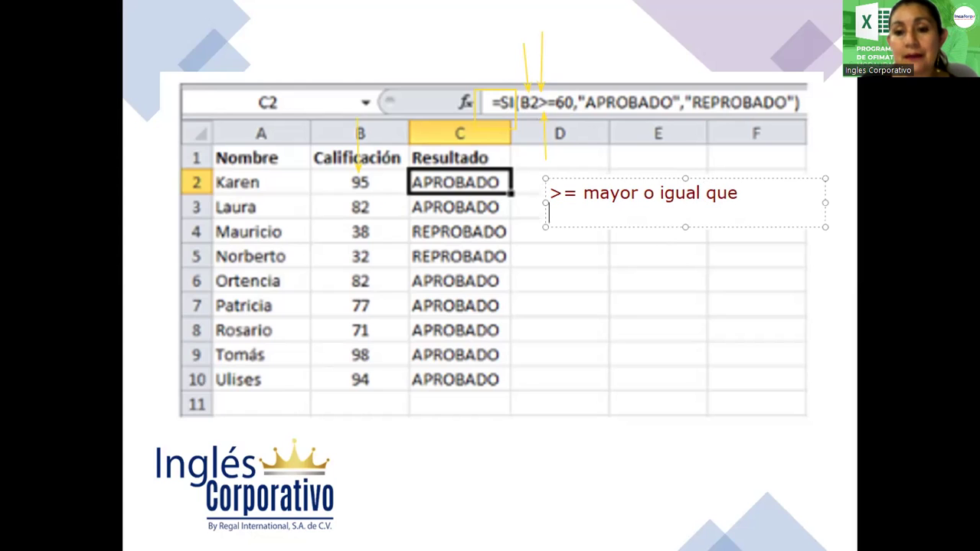
text(> mayor )
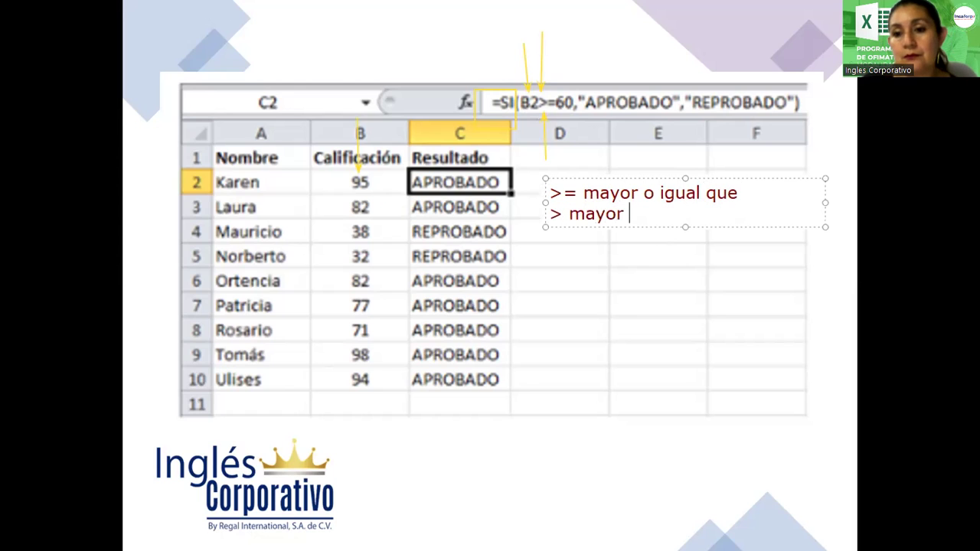
text(que)
key(Return)
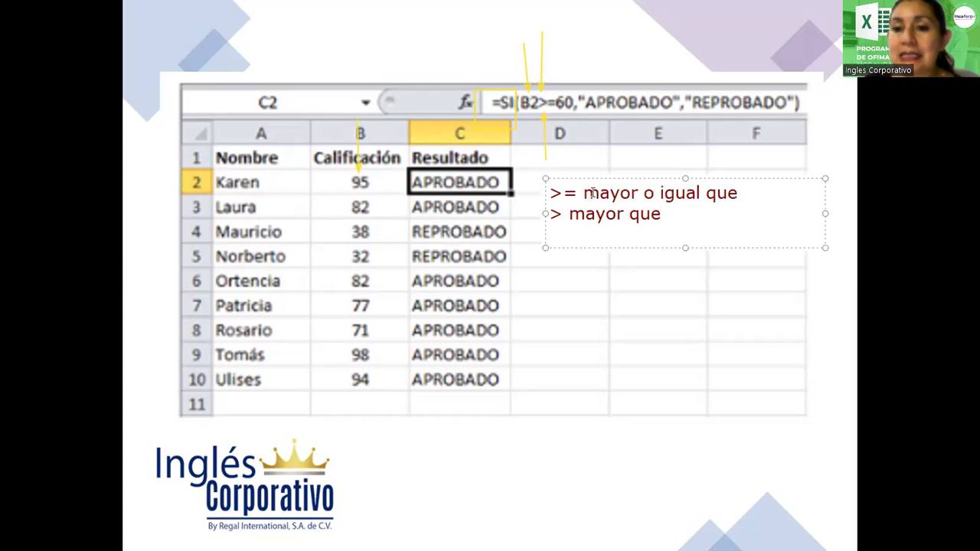
drag(582, 193, 741, 194)
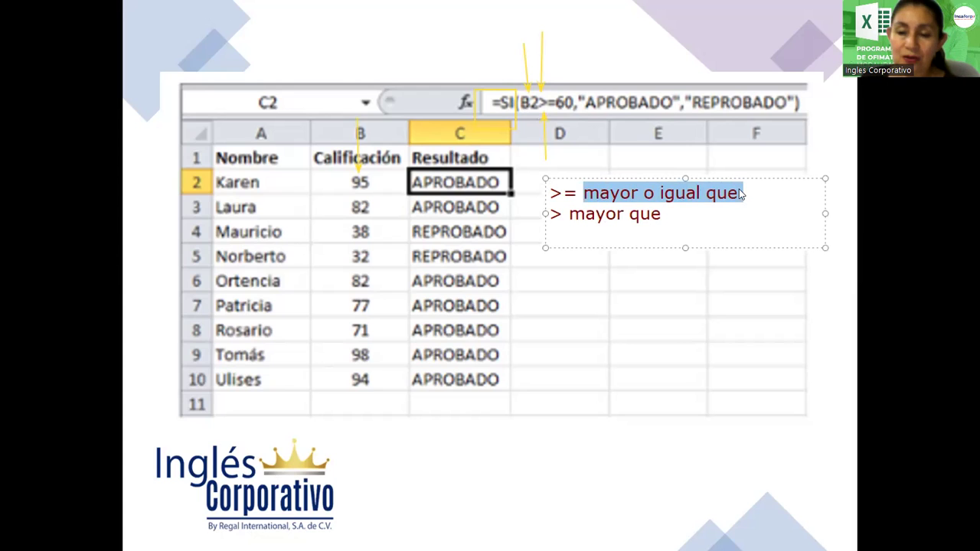
click(580, 187)
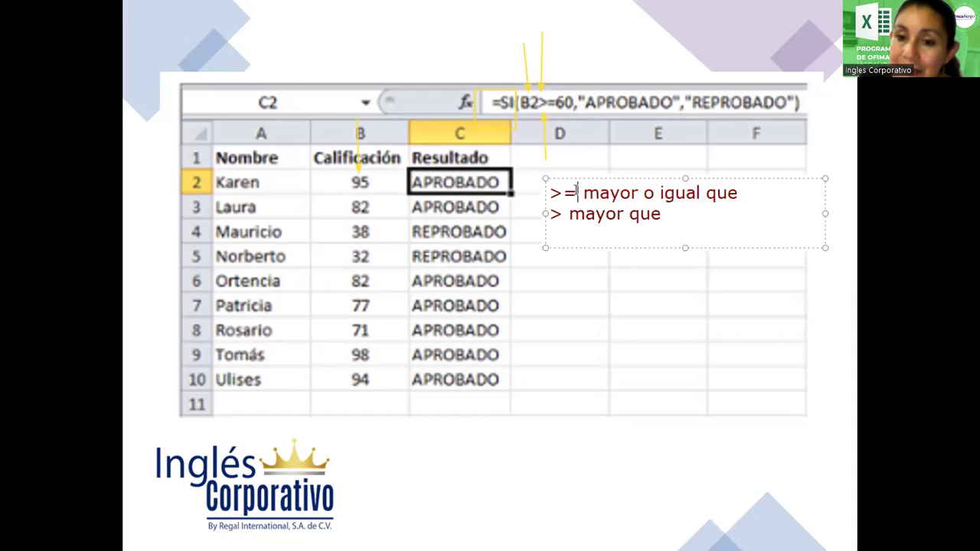
drag(575, 187, 553, 194)
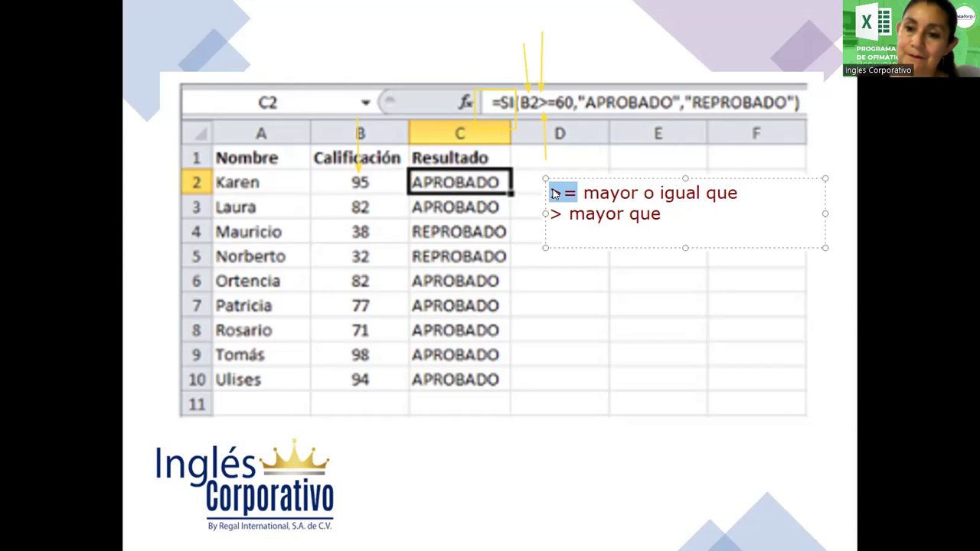
Append the lines '< menor que' and '= igual que' to the operator list
click(664, 215)
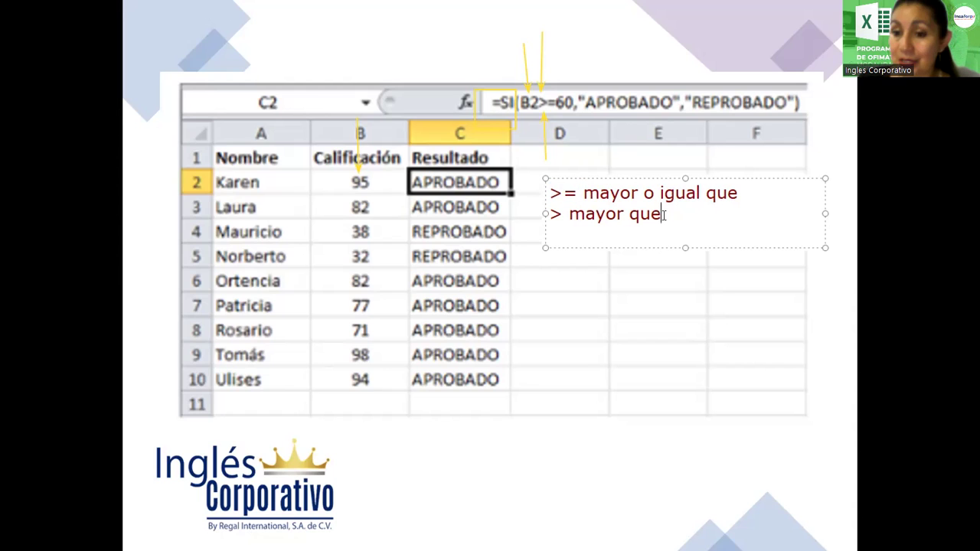
key(Return)
text(<mno)
key(BackSpace)
key(BackSpace)
text(e <m)
key(BackSpace)
text(no)
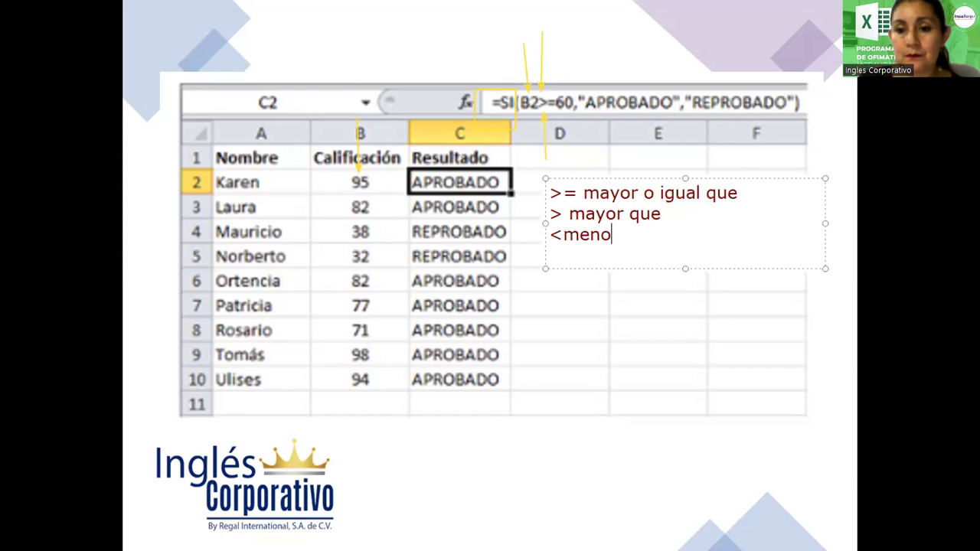
text(r que)
key(Return)
text(= igual que)
Add a final line '<> diferente de o no igual' to the operator list
key(Return)
text(>)
key(BackSpace)
text(<> di)
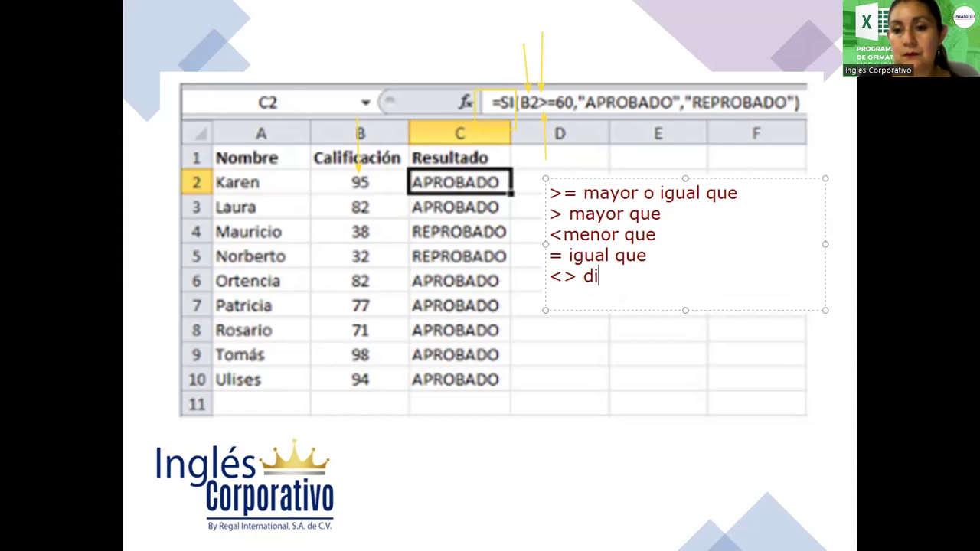
text(ferente de o no)
key(BackSpace)
text(no igual)
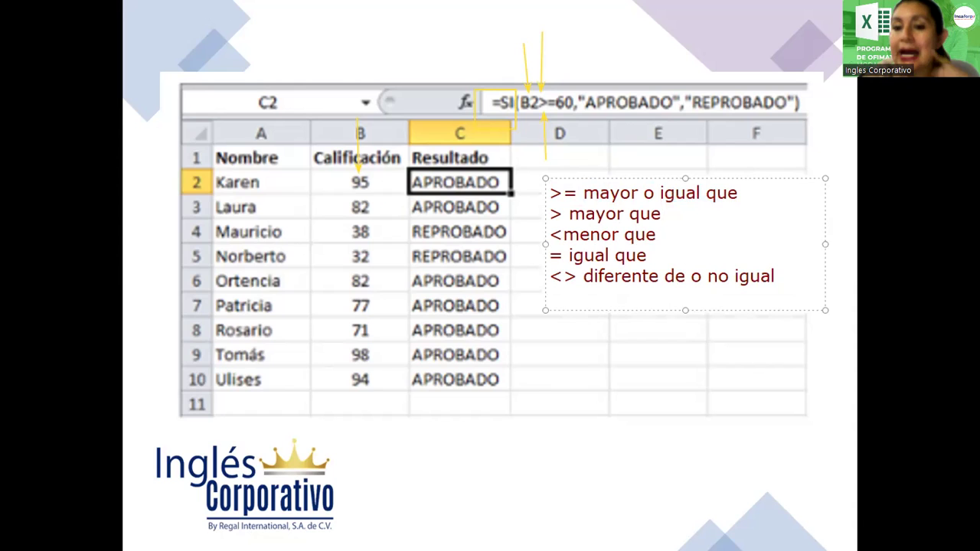
drag(551, 276, 574, 277)
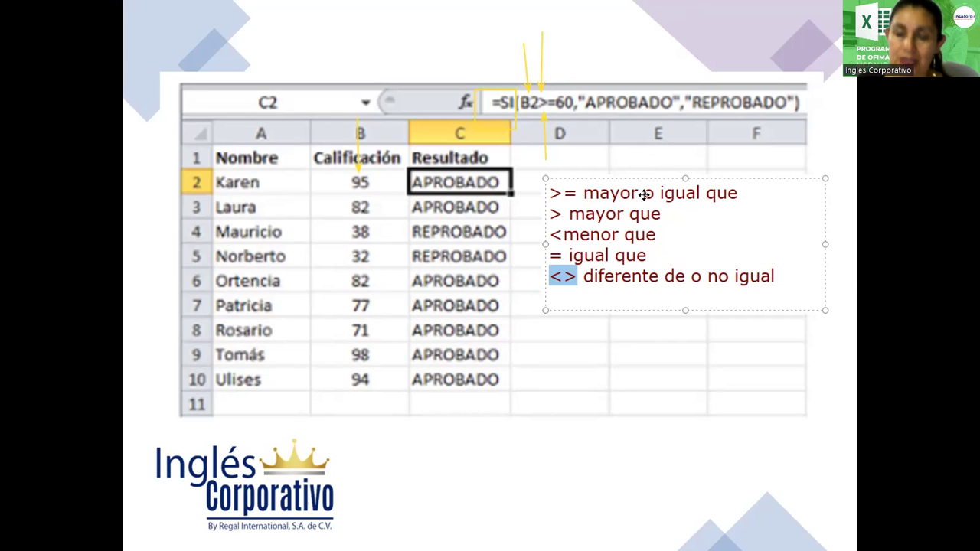
Drag the comparison-operators text box down and slightly left, next to rows 8–11
drag(632, 193, 655, 268)
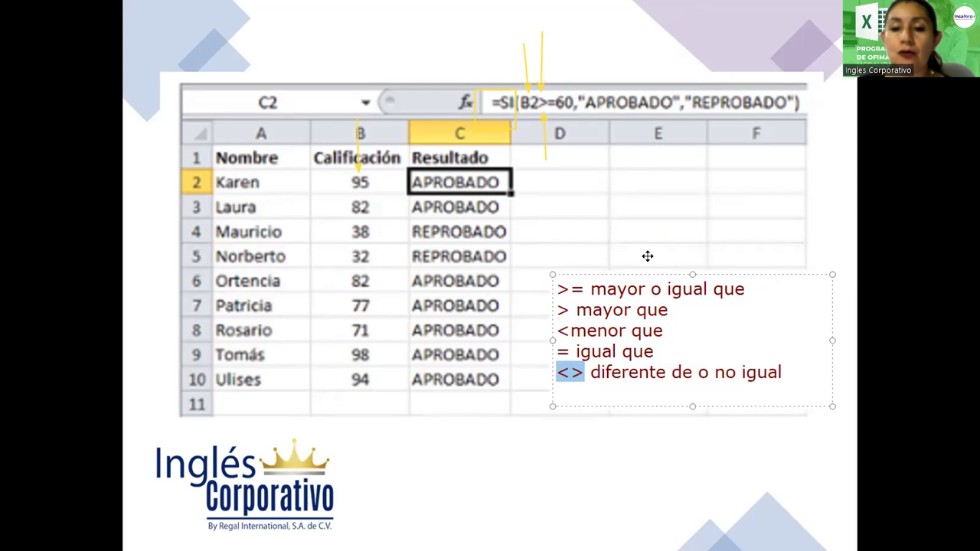
drag(648, 255, 637, 297)
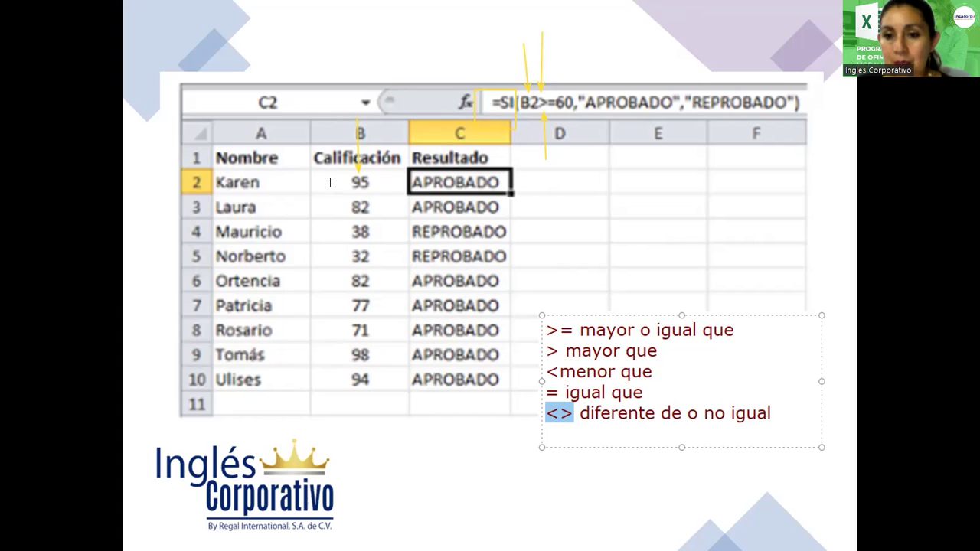
Deselect the operator note and advance to the Desarrollo de Ejercicios slide
click(578, 194)
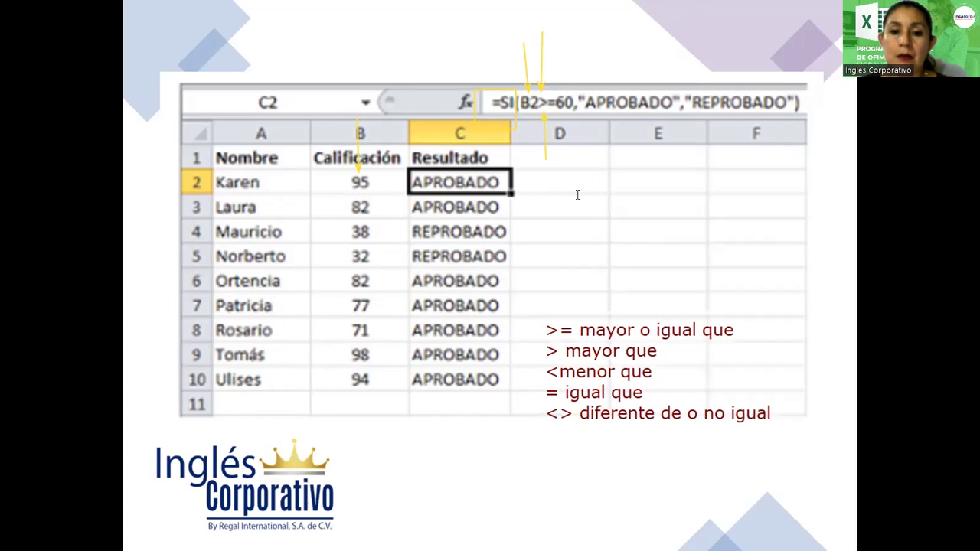
click(182, 134)
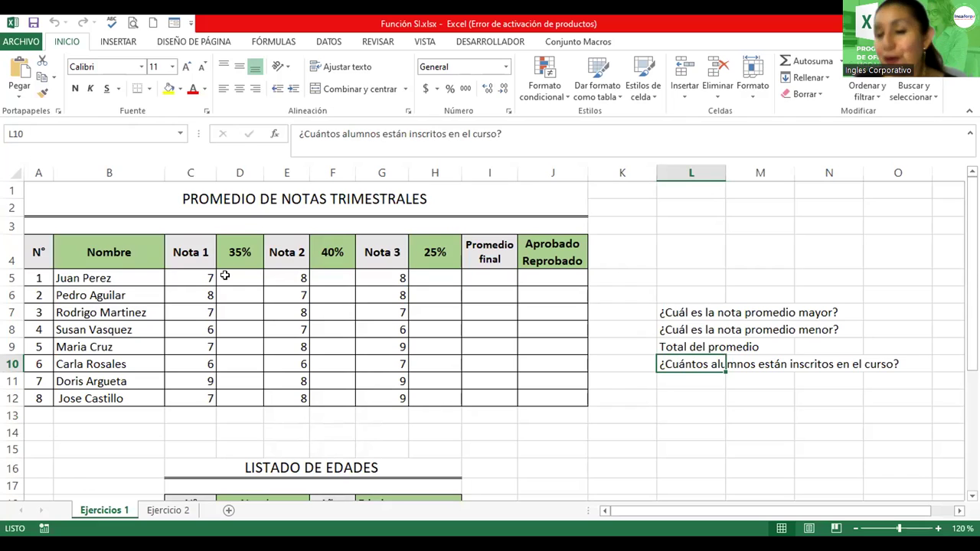
Select cell D5, Juan Perez's 35% cell, on the grade sheet
click(224, 277)
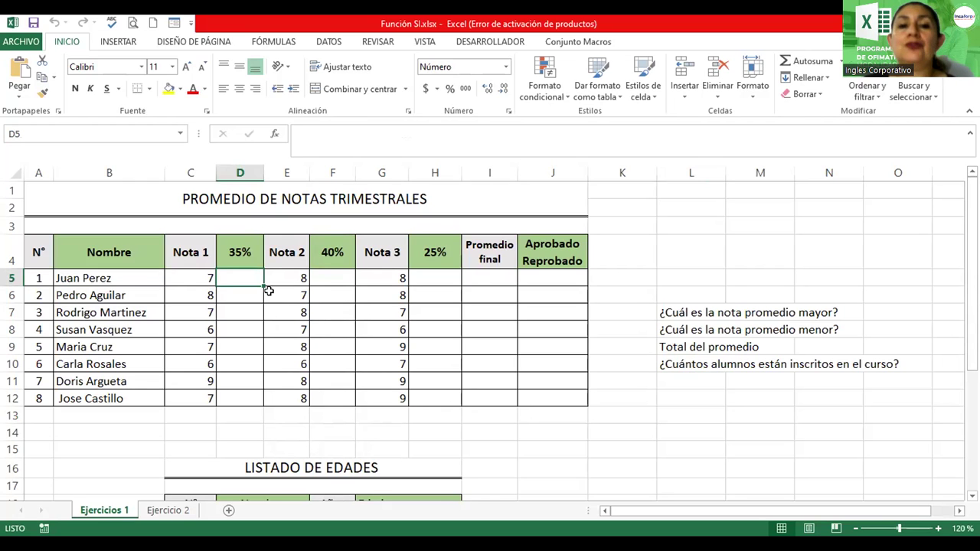
Zoom to 150% and fill D5:D12 with =(C5*35%) for all eight students
click(936, 529)
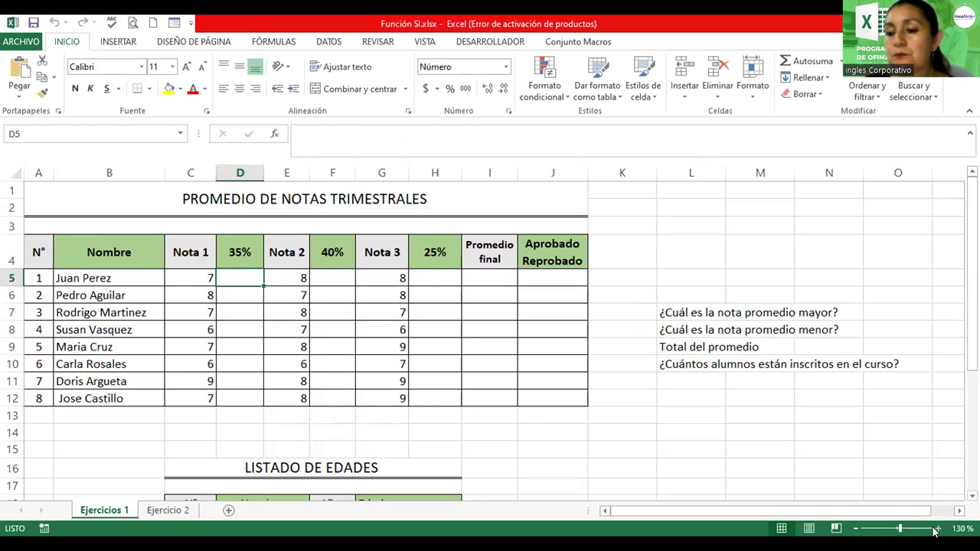
click(937, 529)
click(937, 529)
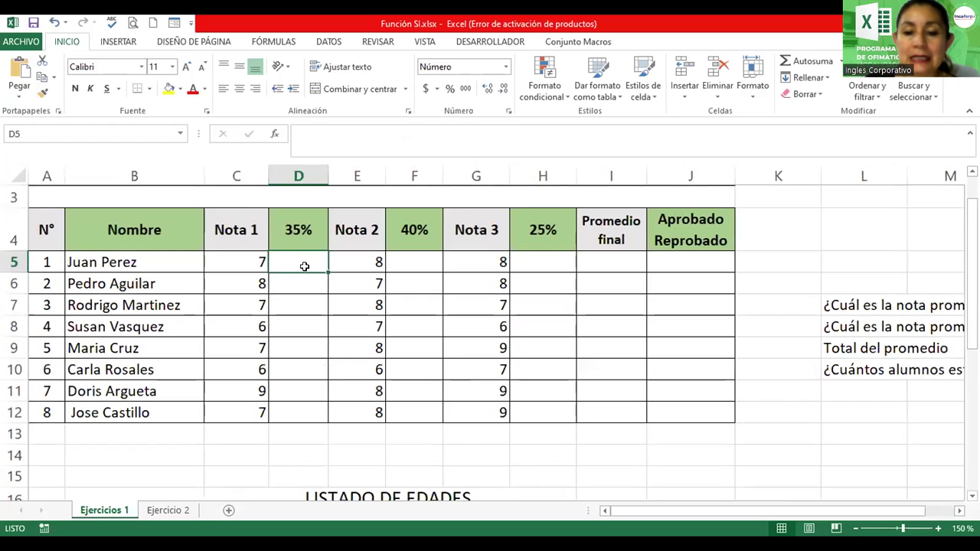
text(=()
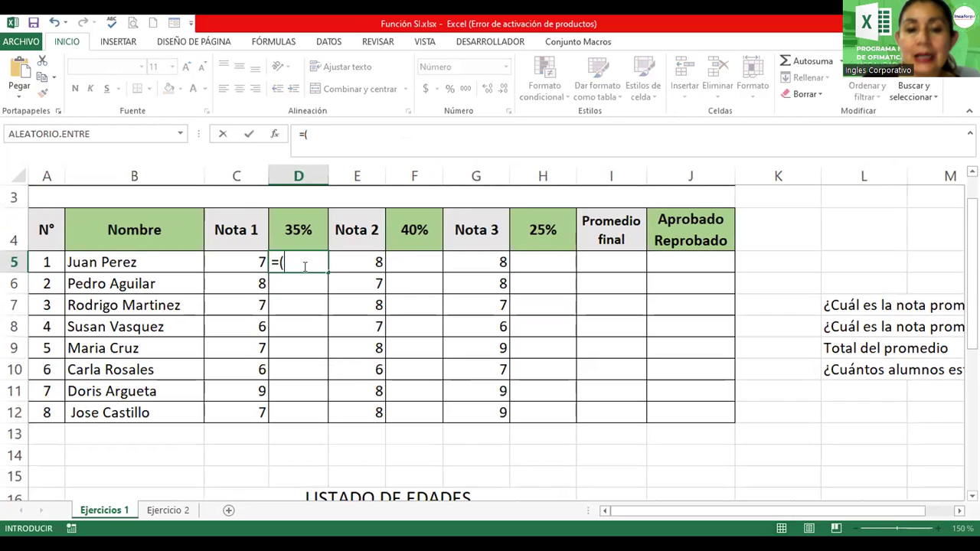
click(240, 261)
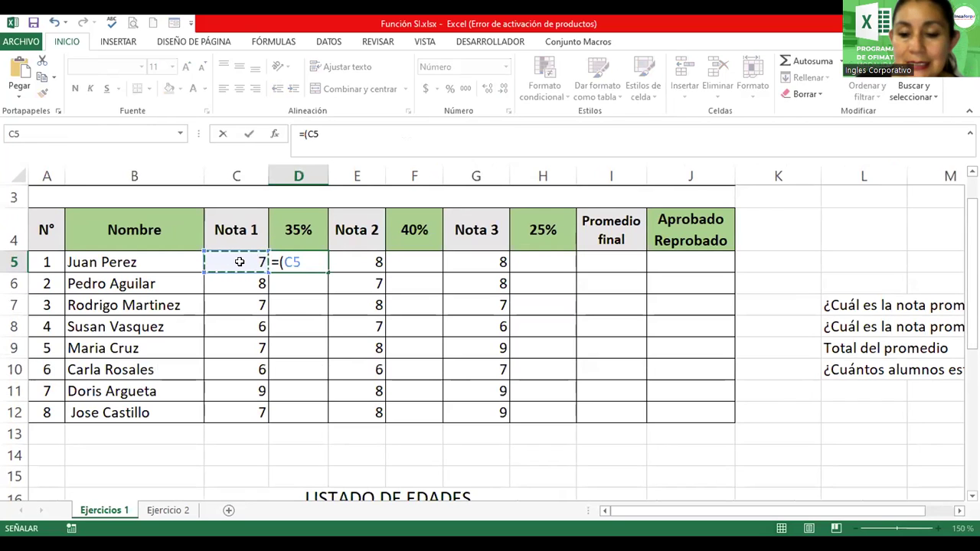
text(*)
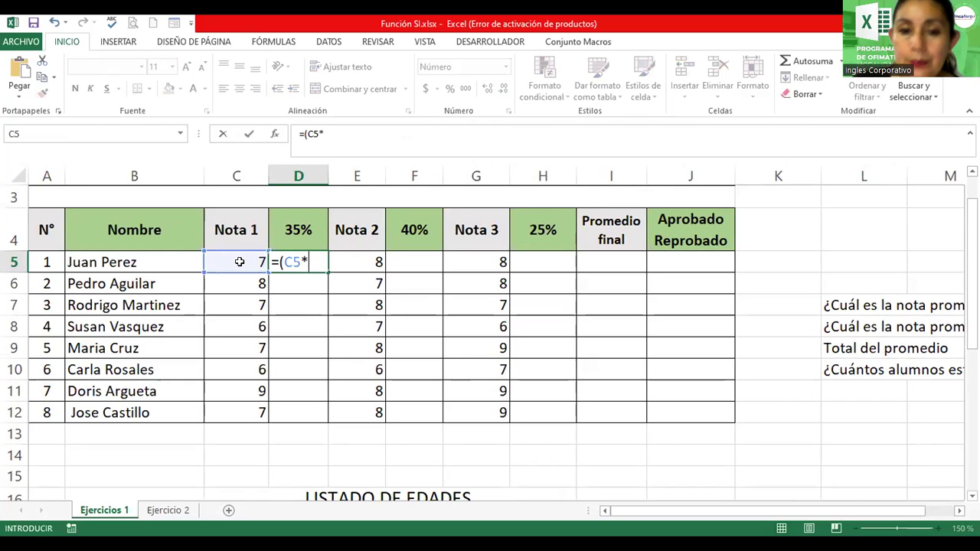
text(35%))
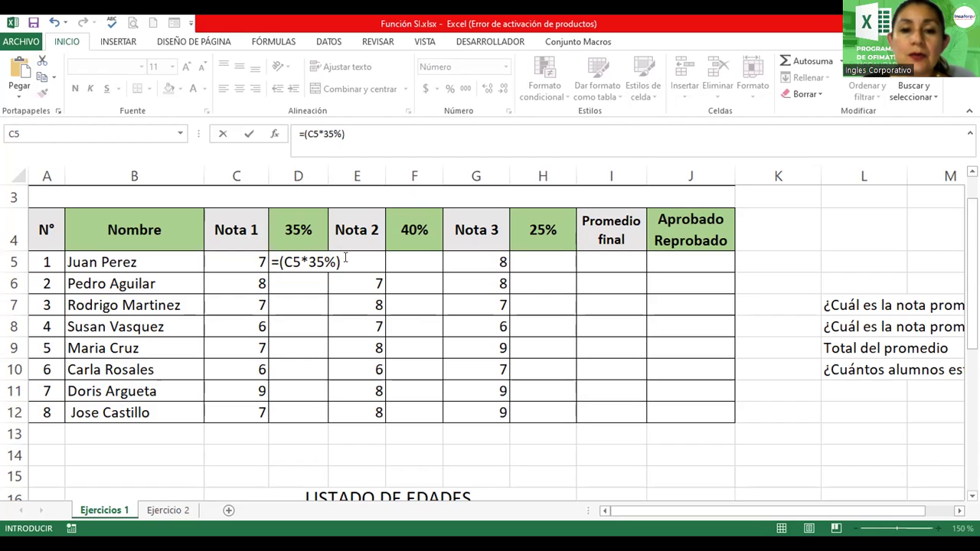
key(Return)
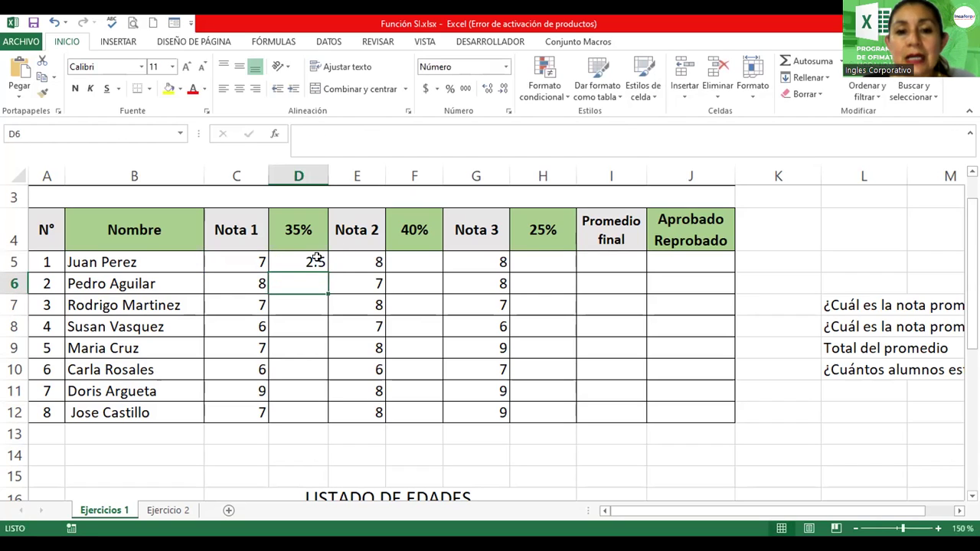
click(316, 262)
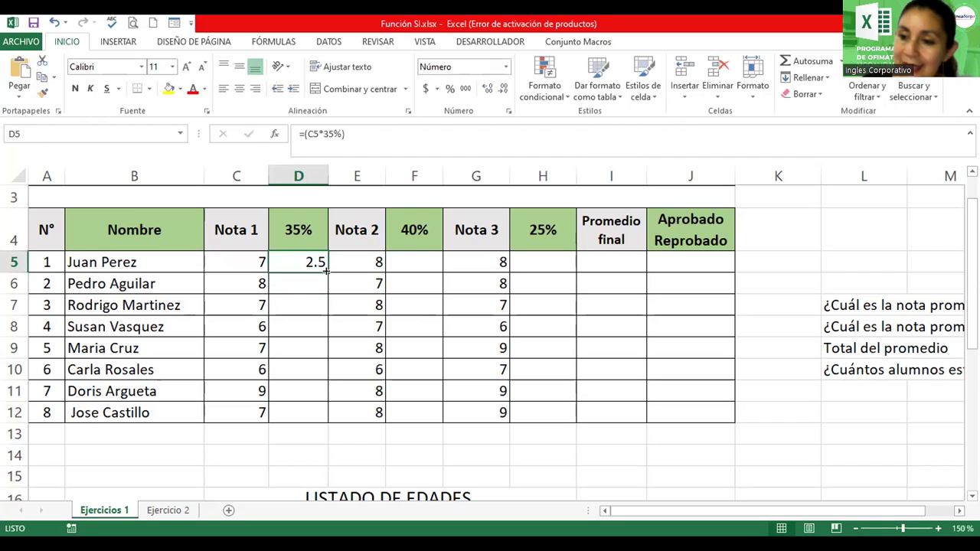
double_click(327, 269)
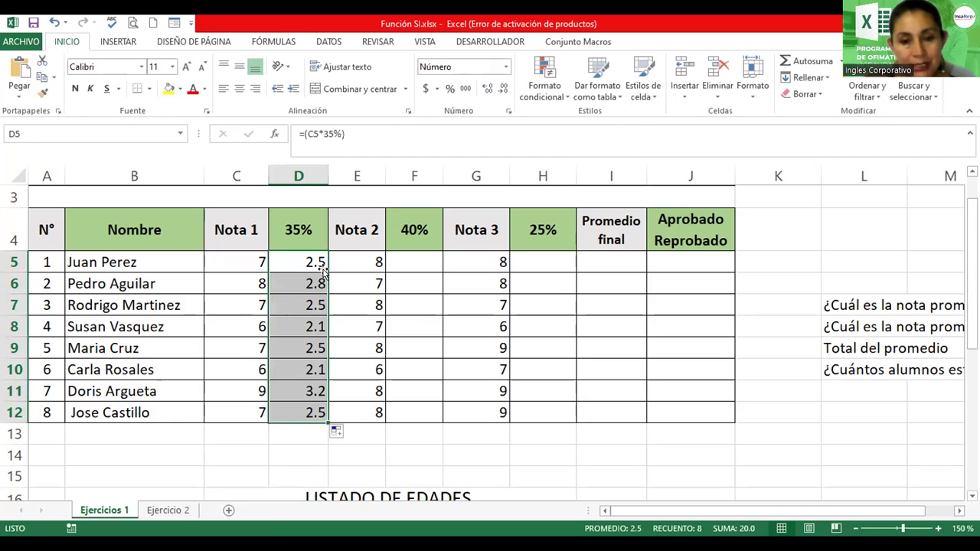
click(402, 263)
Enter =E5*40% in F5 and fill it down to F12
text(=)
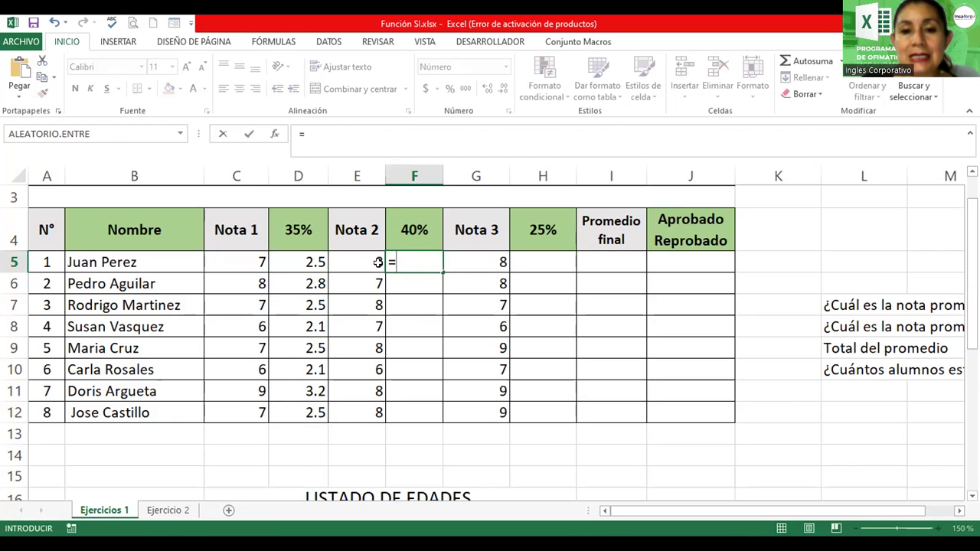
click(362, 262)
text(*40%)
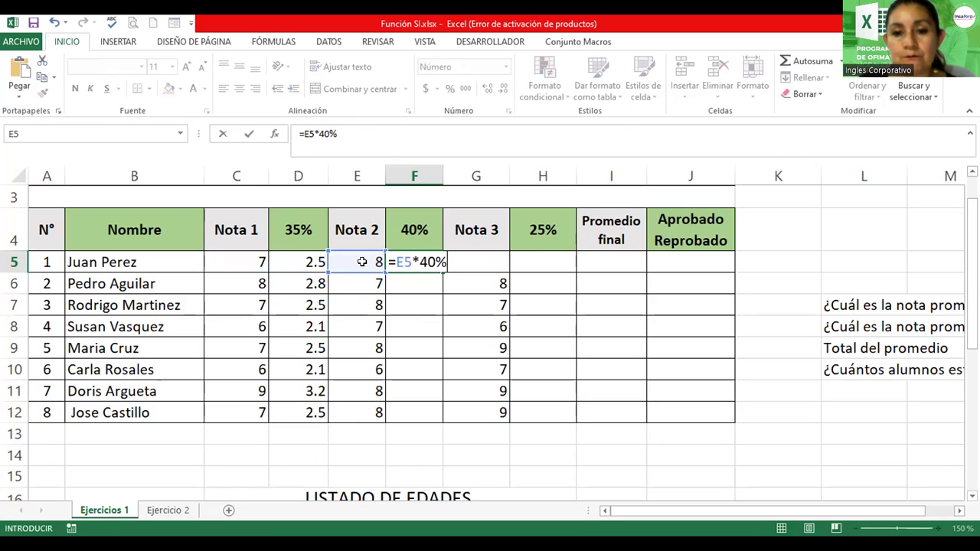
key(Return)
click(421, 262)
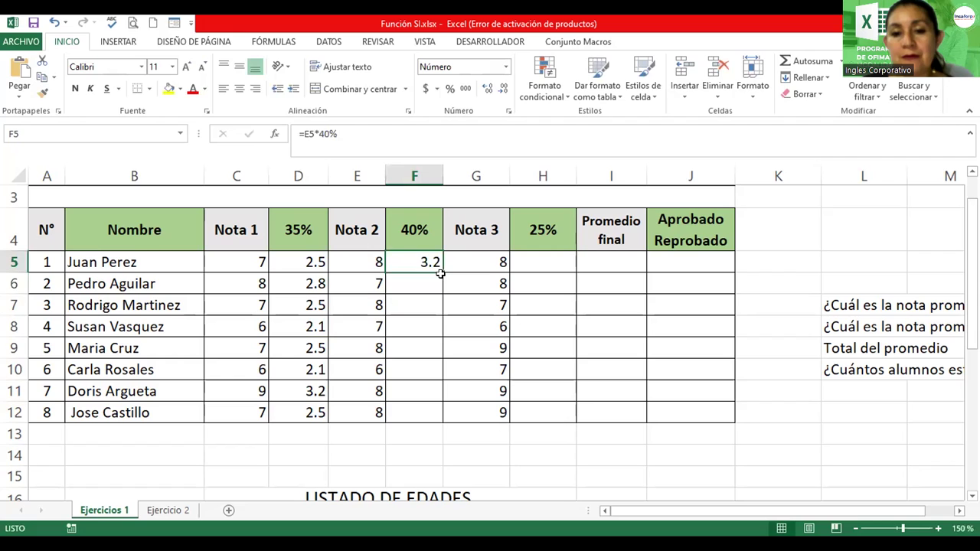
double_click(442, 272)
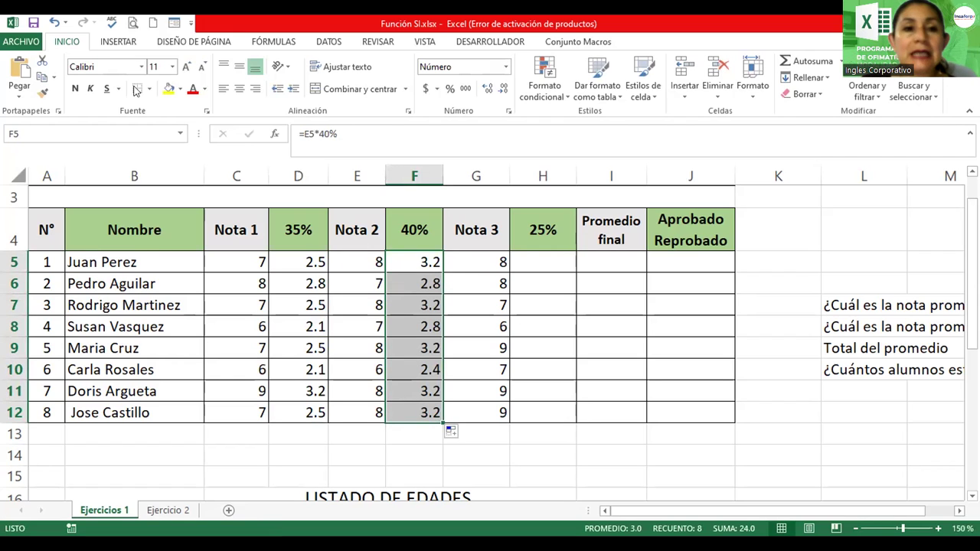
Format the 40% values bold, centred, red font on a grey fill
click(75, 89)
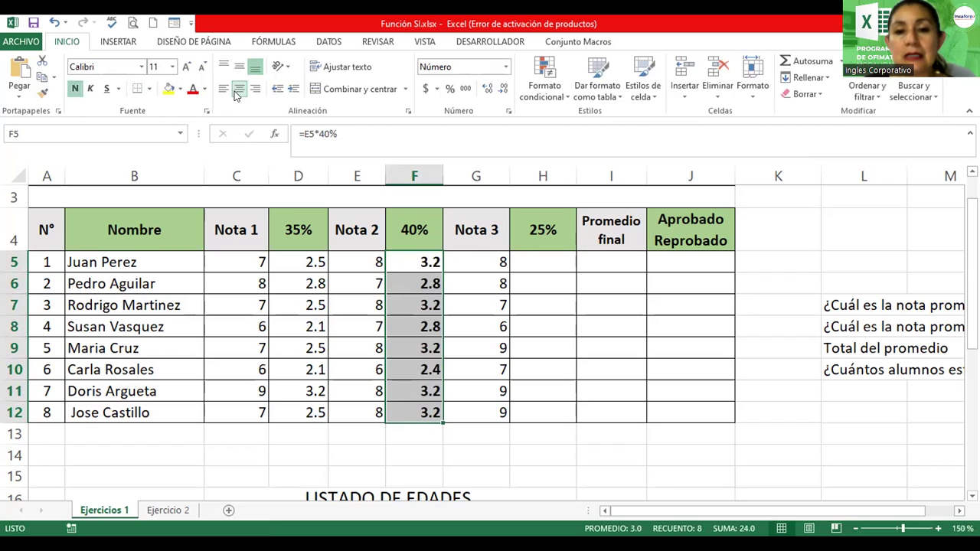
click(239, 89)
click(192, 88)
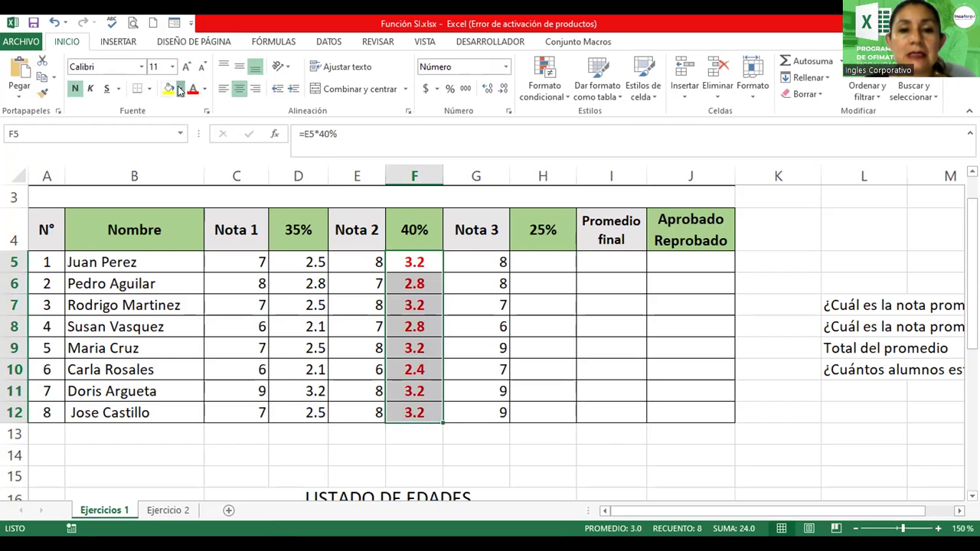
click(181, 88)
click(203, 136)
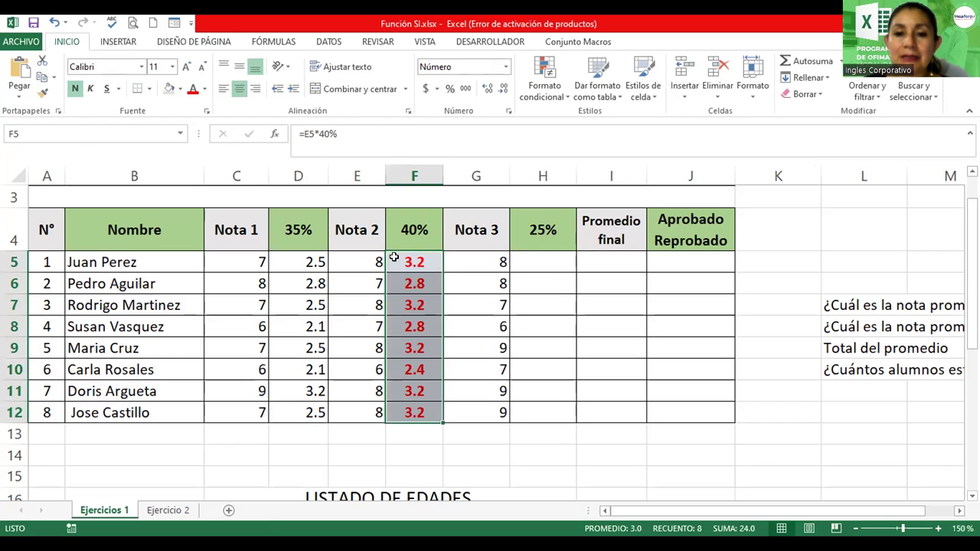
double_click(419, 261)
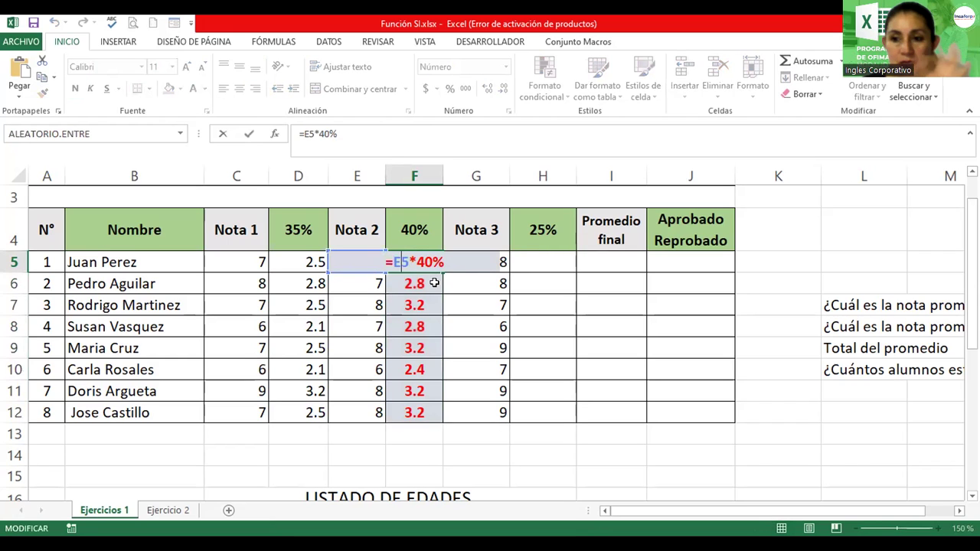
key(Escape)
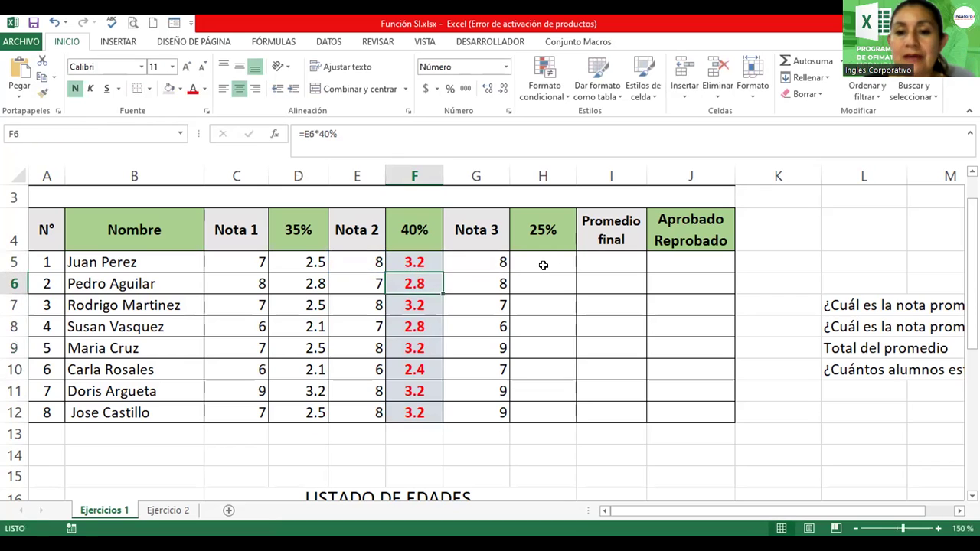
Enter =G5*25% in H5 and fill it down to H12 for all eight students
click(543, 265)
text(=)
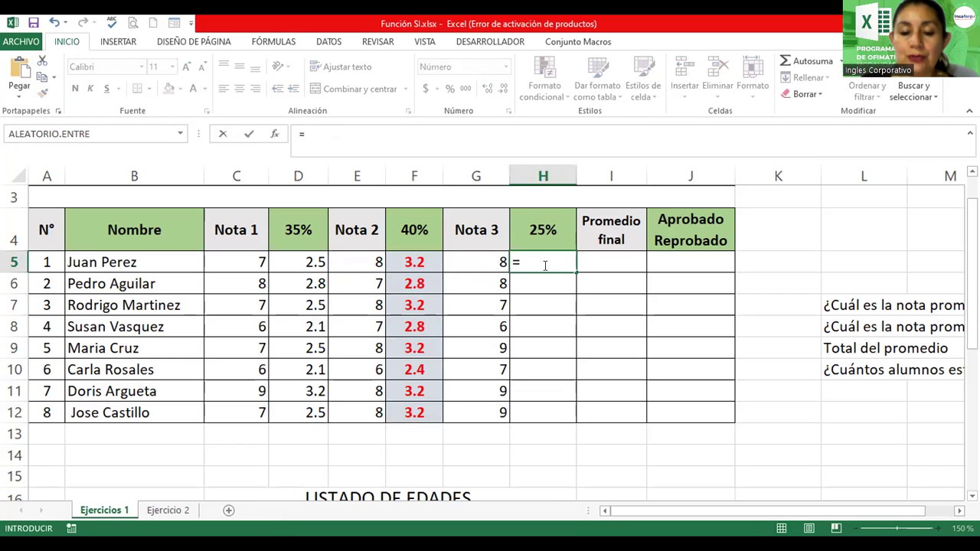
click(485, 261)
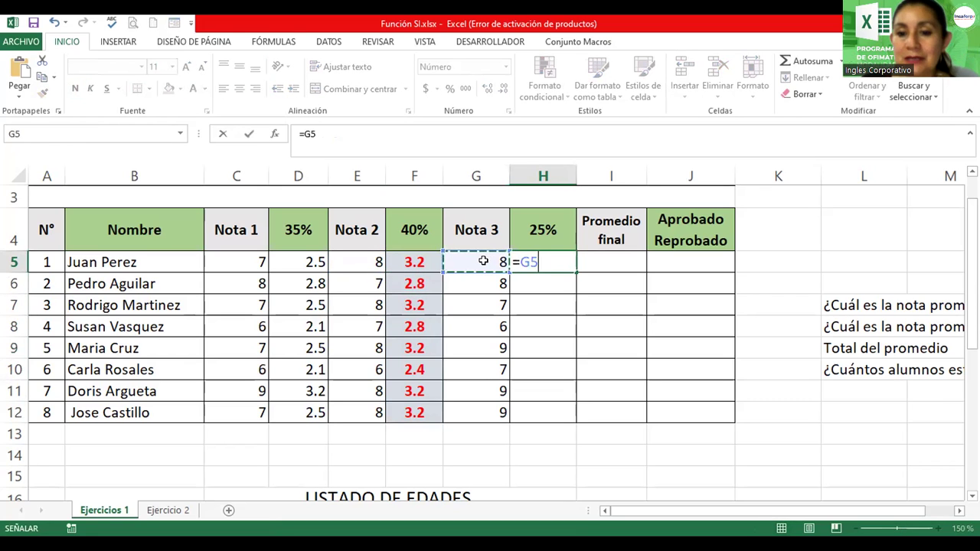
text(*25%)
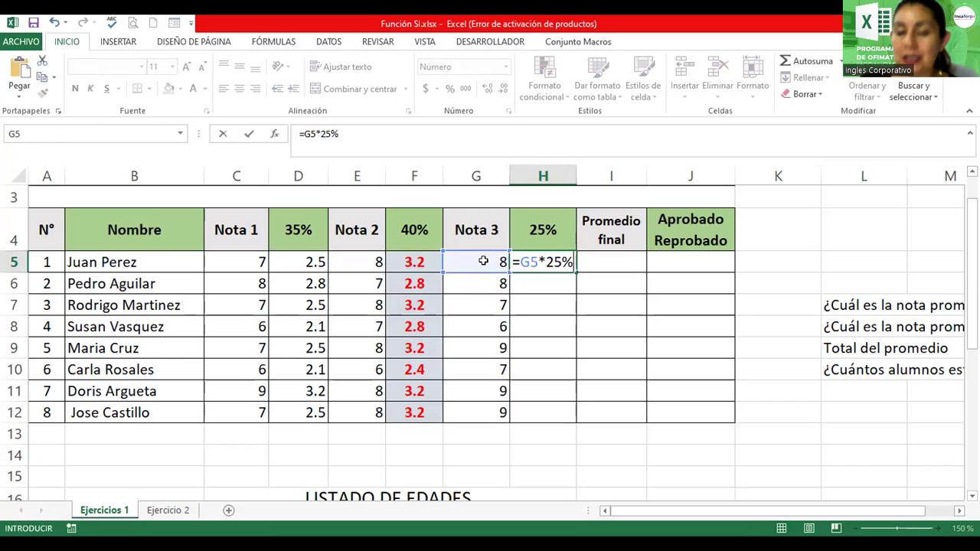
key(Return)
click(548, 261)
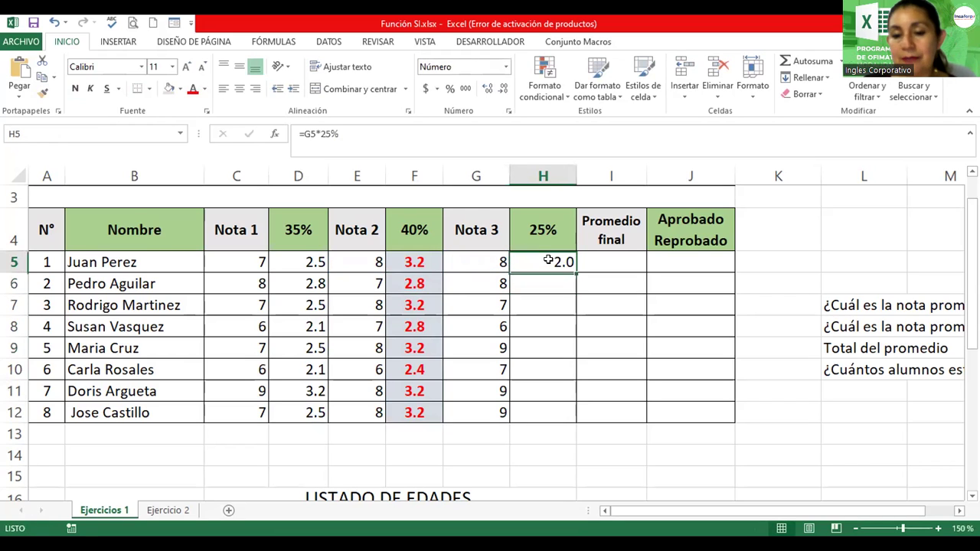
double_click(575, 272)
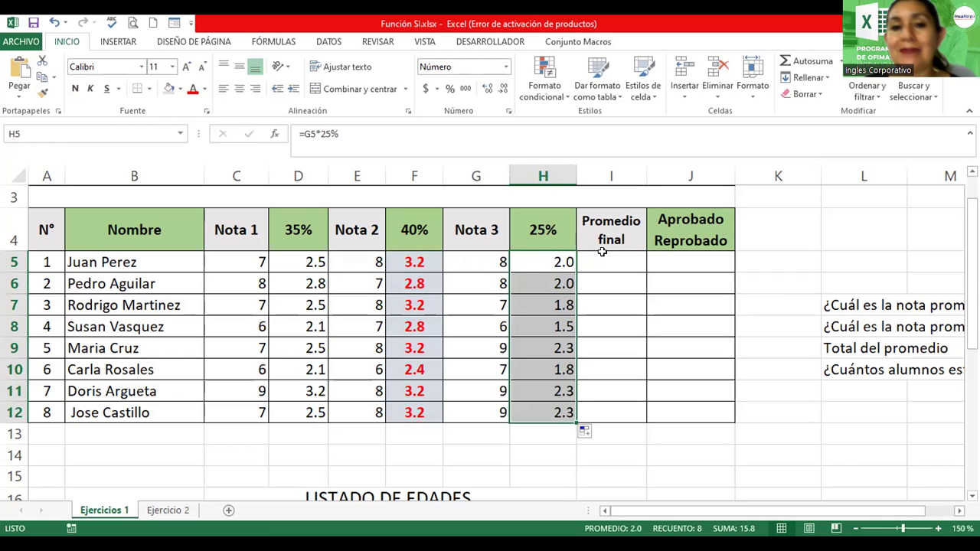
click(601, 255)
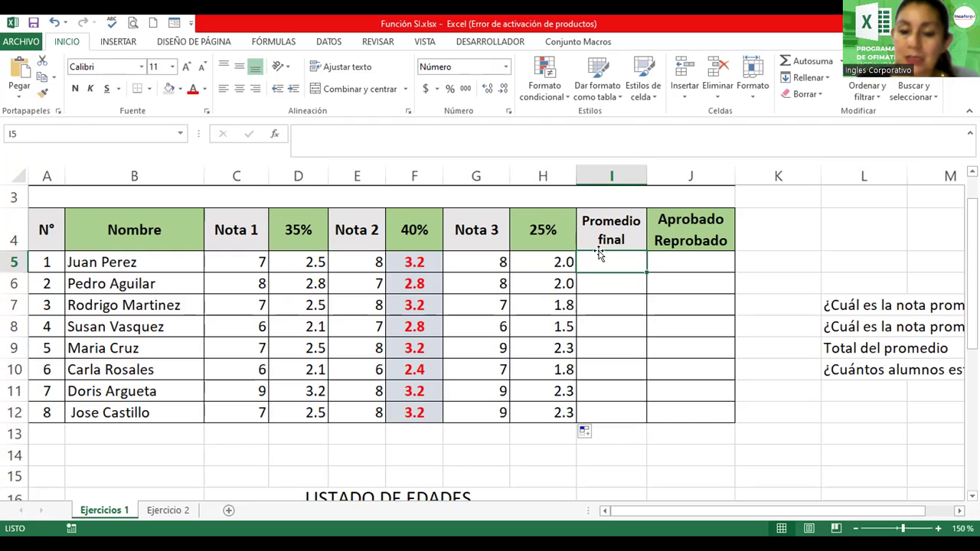
Enter =D5+F5+H5 in I5 to total the three weighted grades, then reopen it for editing
text(=)
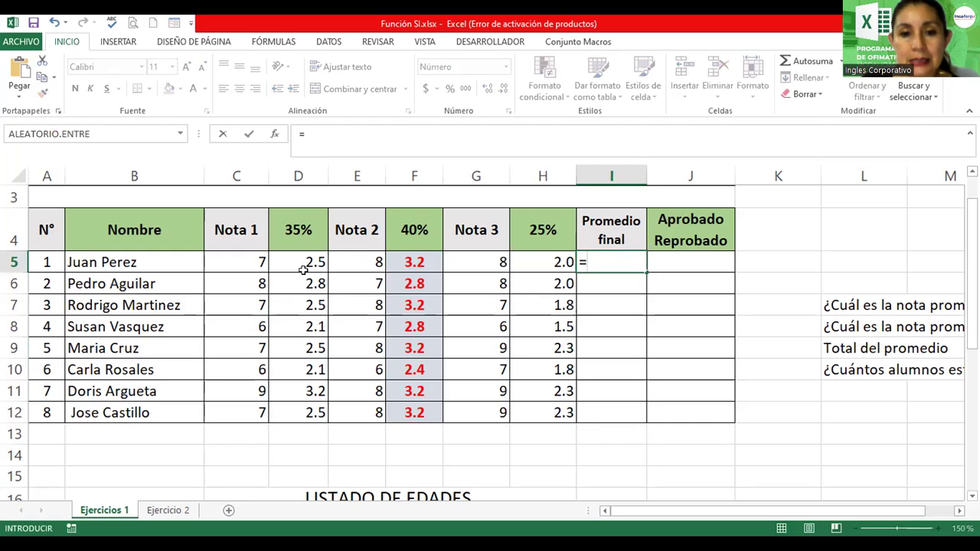
click(304, 263)
text(*)
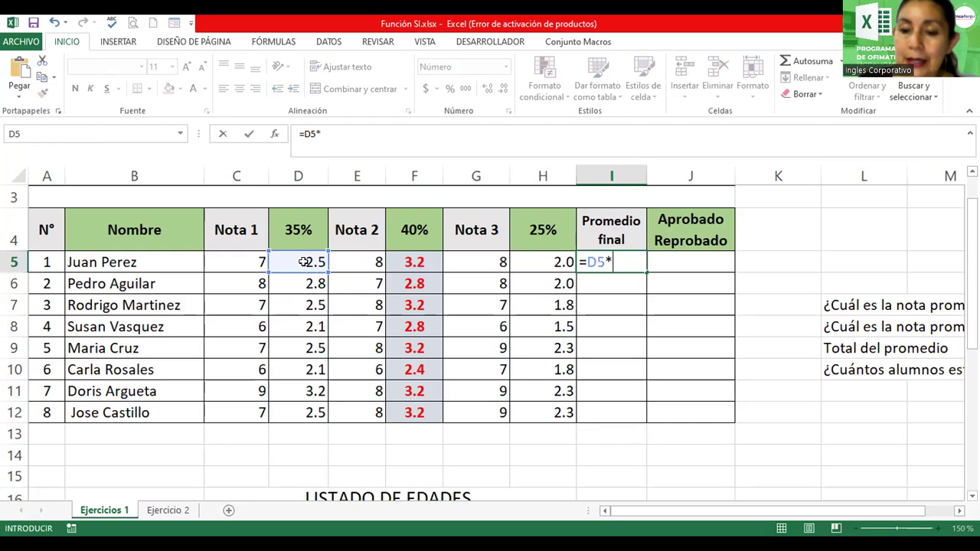
key(BackSpace)
text(+)
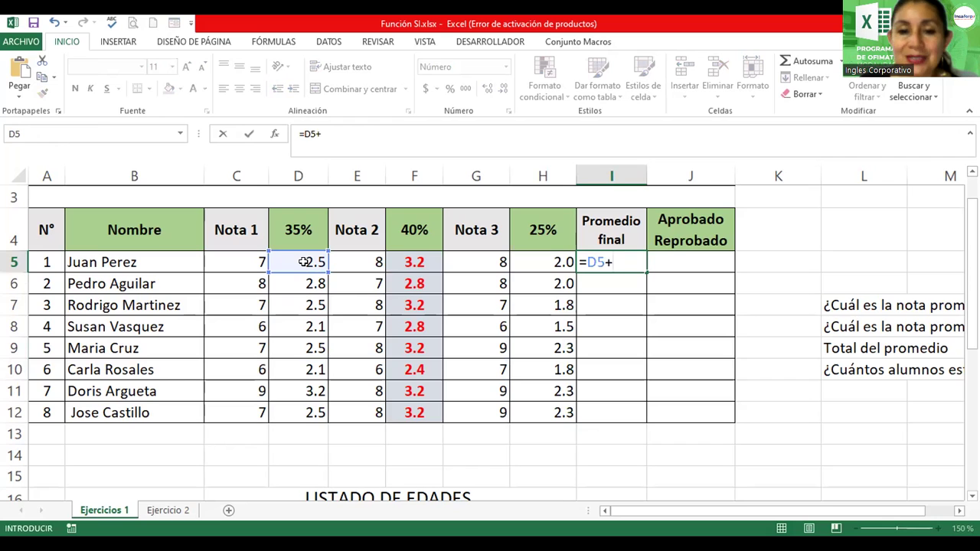
click(412, 261)
text(+)
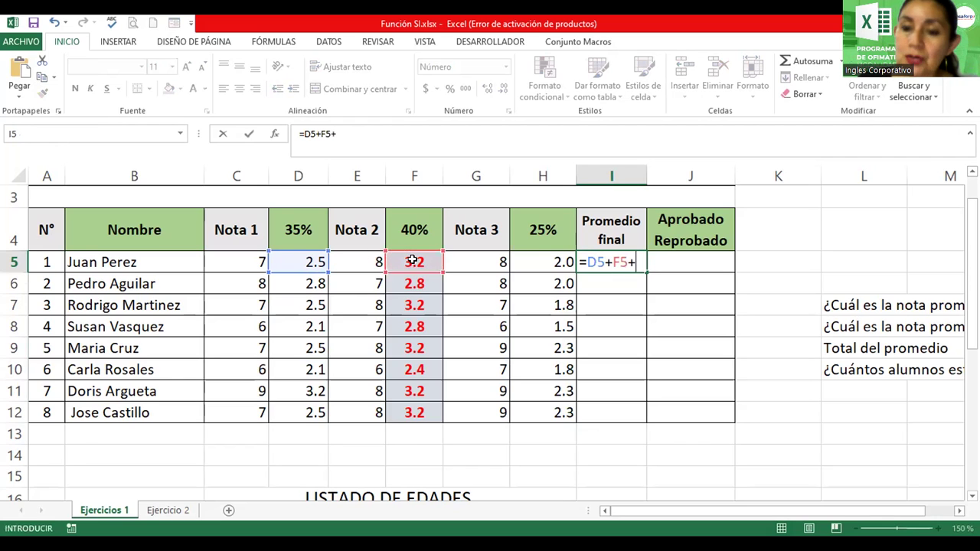
click(534, 262)
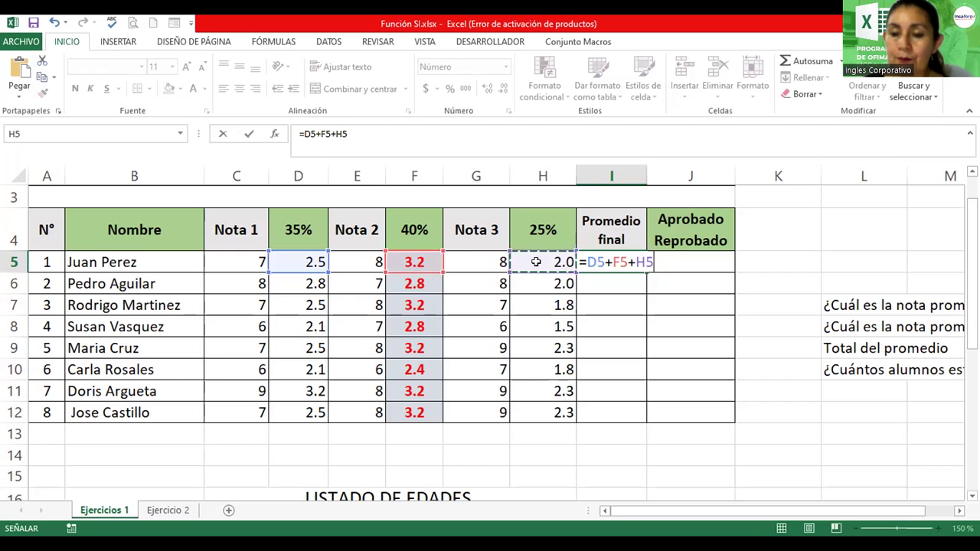
key(Return)
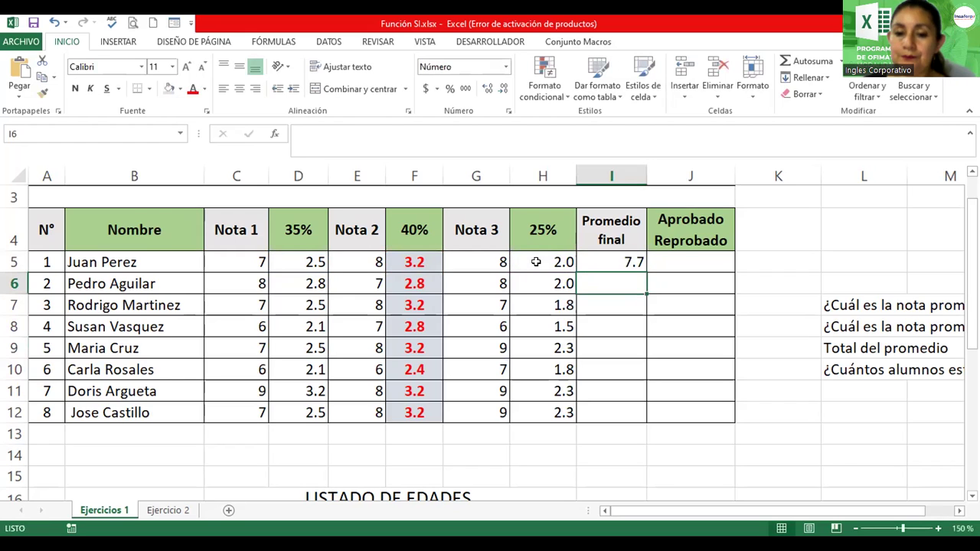
double_click(629, 262)
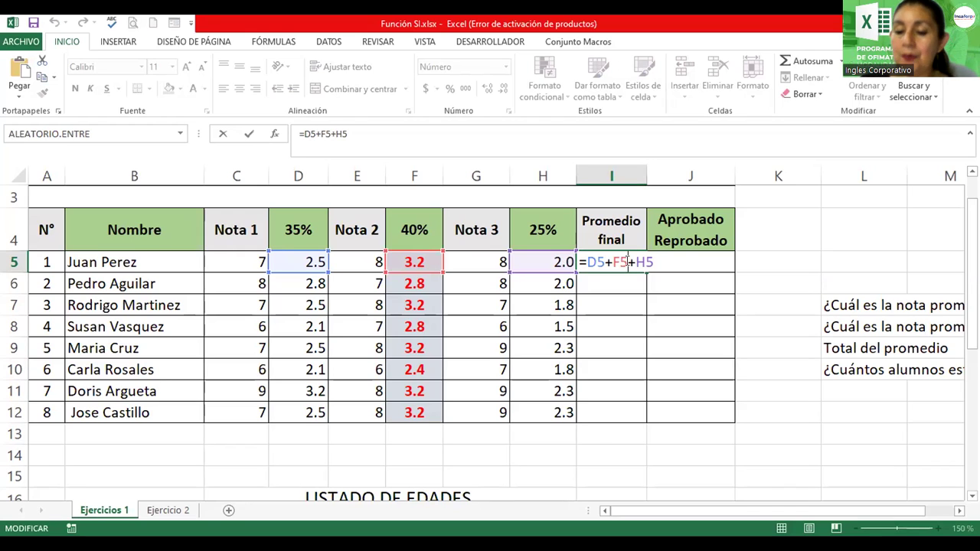
Commit the I5 average formula and fill it down through row 12
key(Return)
click(621, 259)
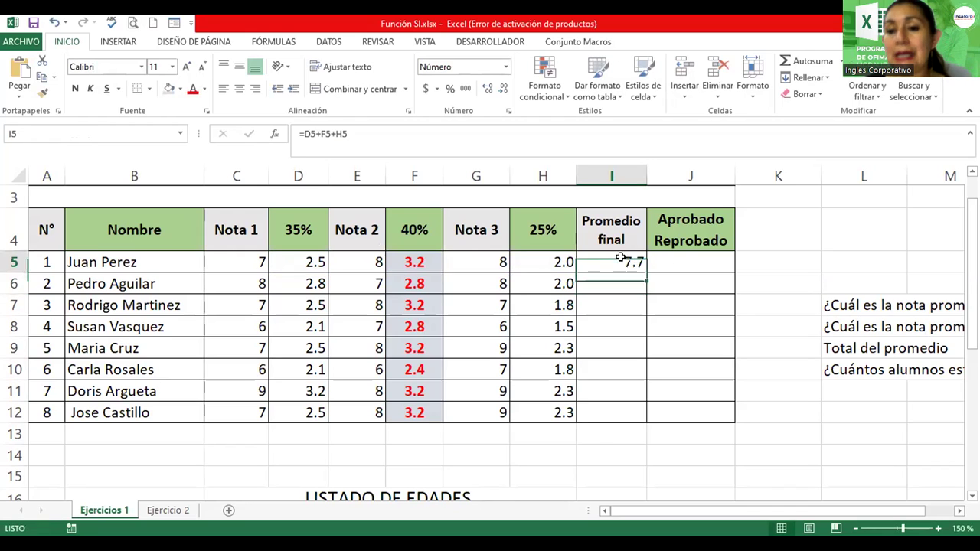
double_click(648, 281)
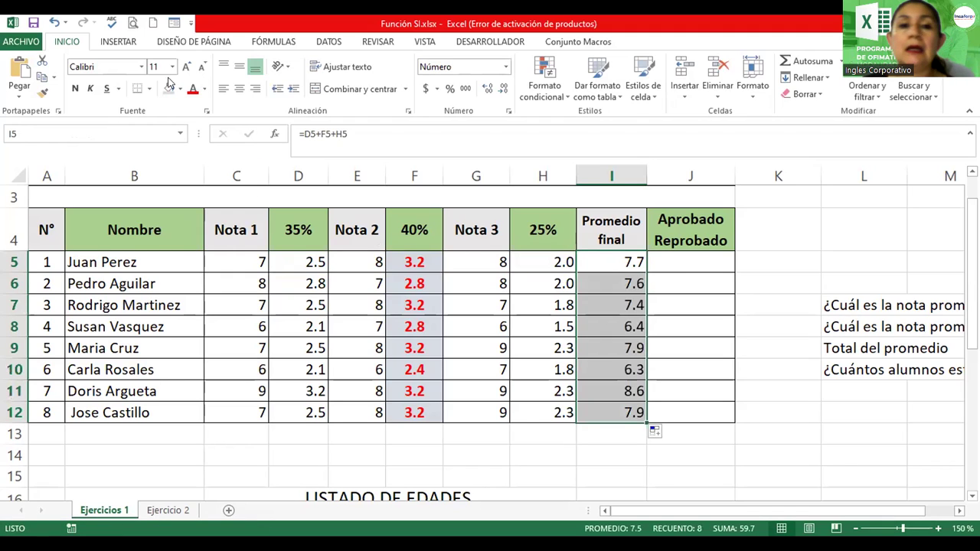
Make the final averages bold, italic and centred
click(75, 89)
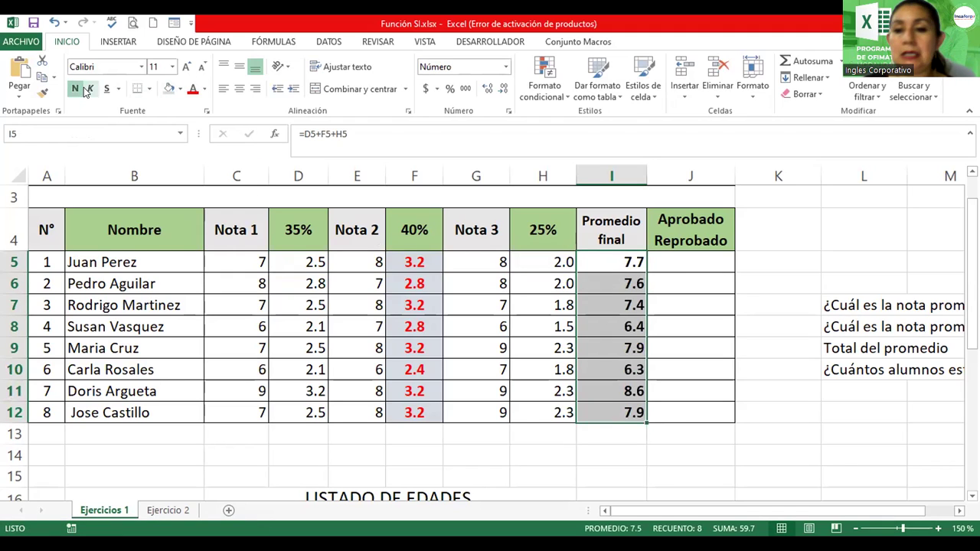
click(89, 89)
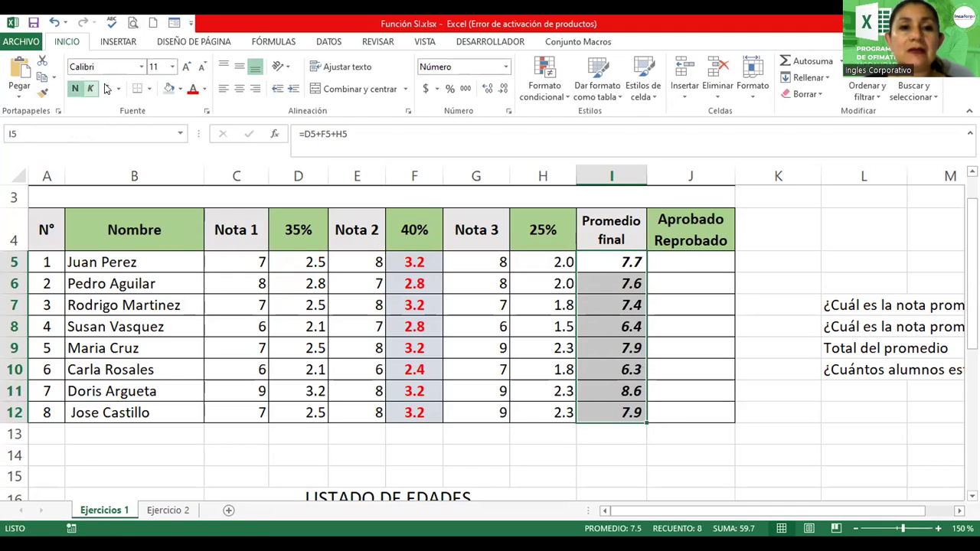
click(239, 89)
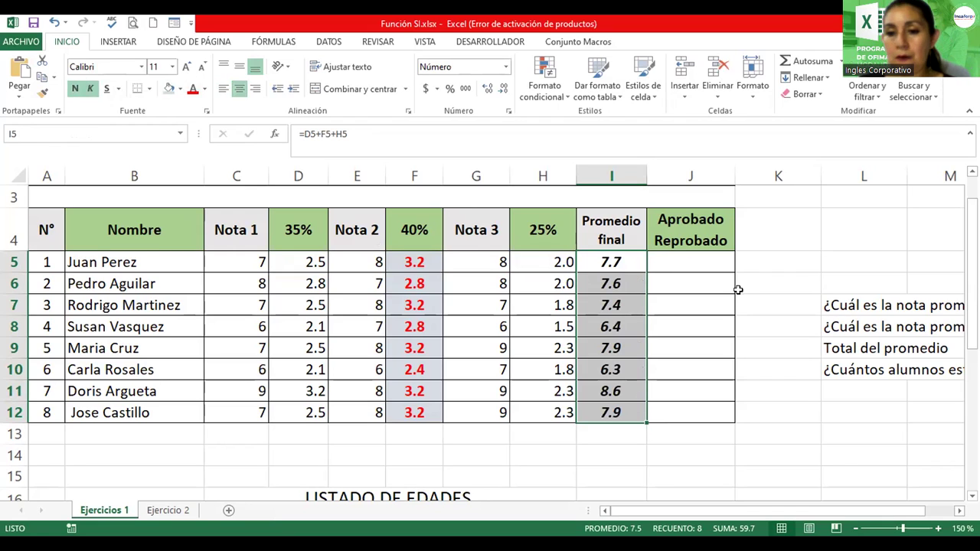
click(678, 263)
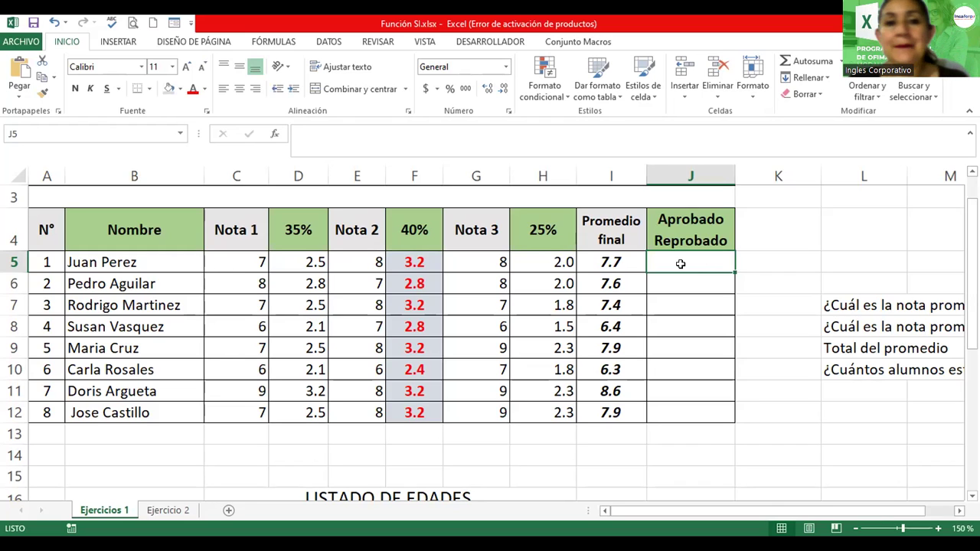
On the Fórmulas tab, browse the Autosuma, Recientes and Texto lists, then show the Lógicas functions
click(273, 42)
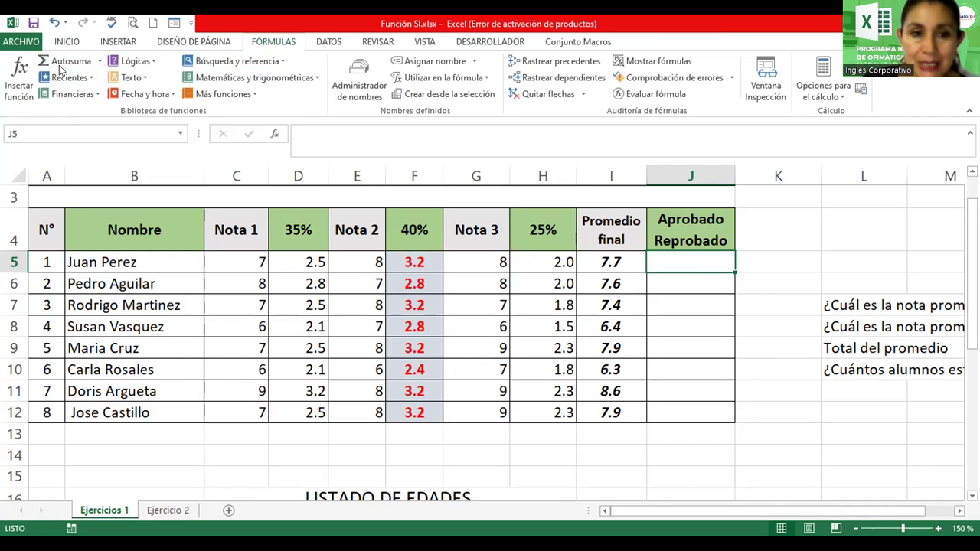
click(99, 62)
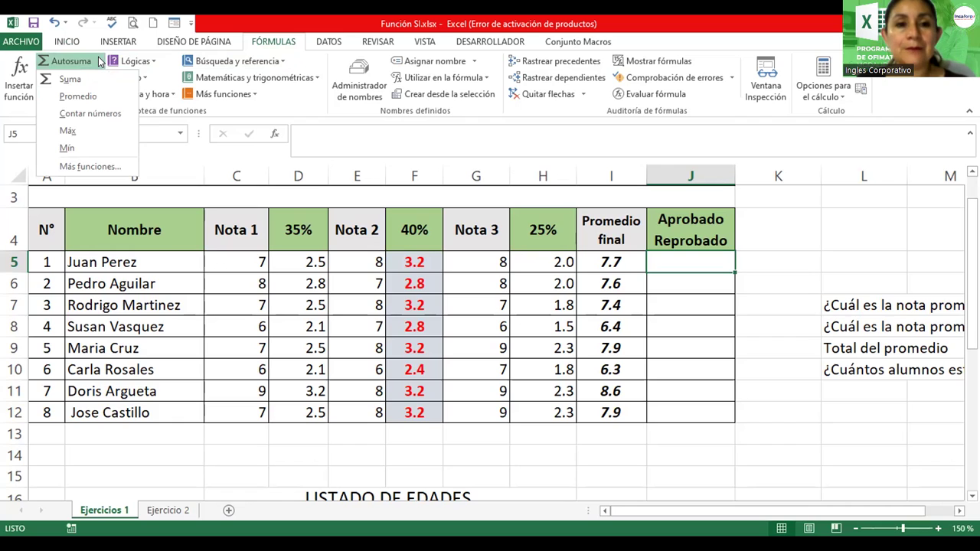
click(100, 61)
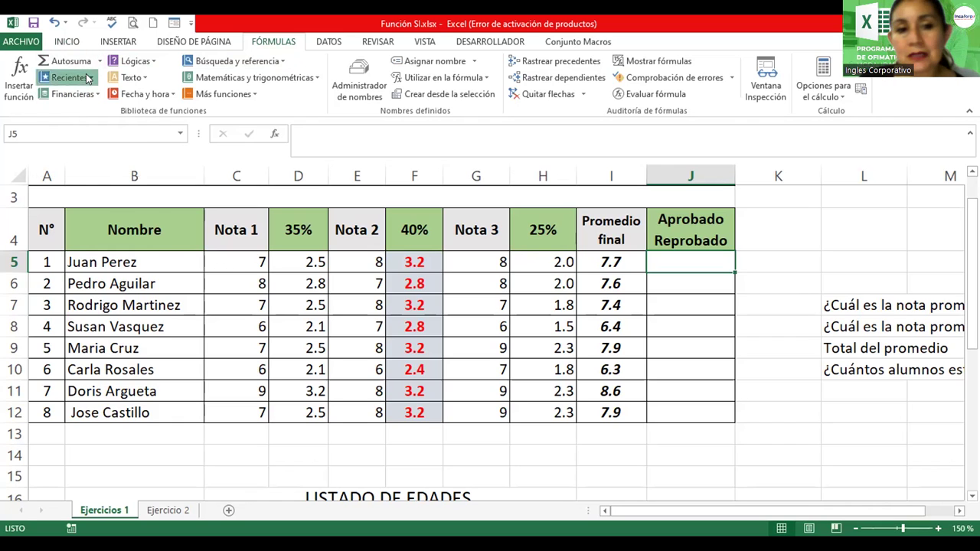
click(89, 78)
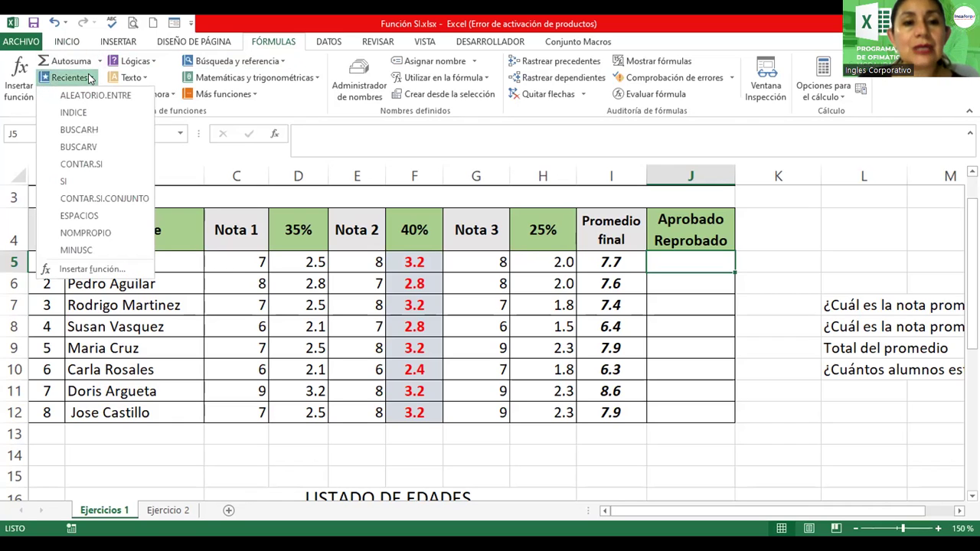
click(89, 78)
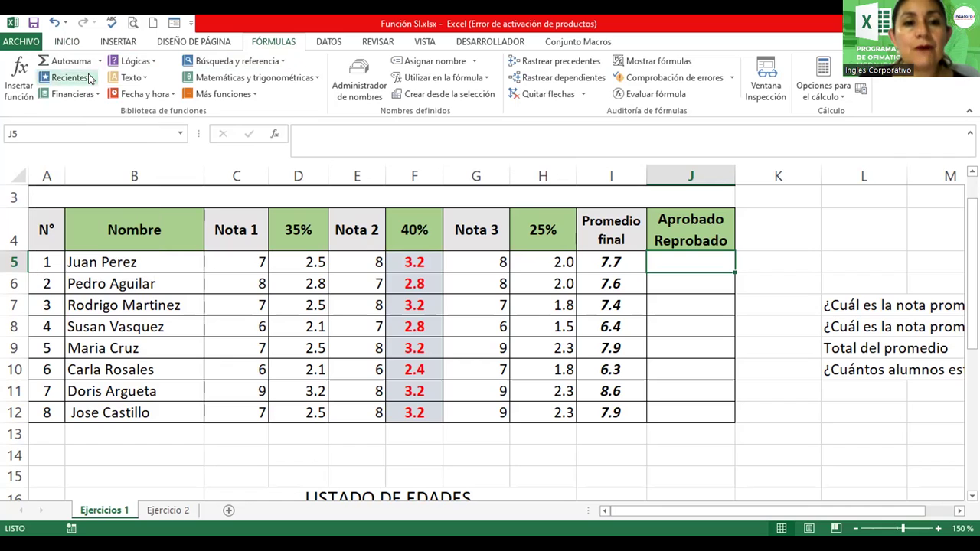
click(148, 79)
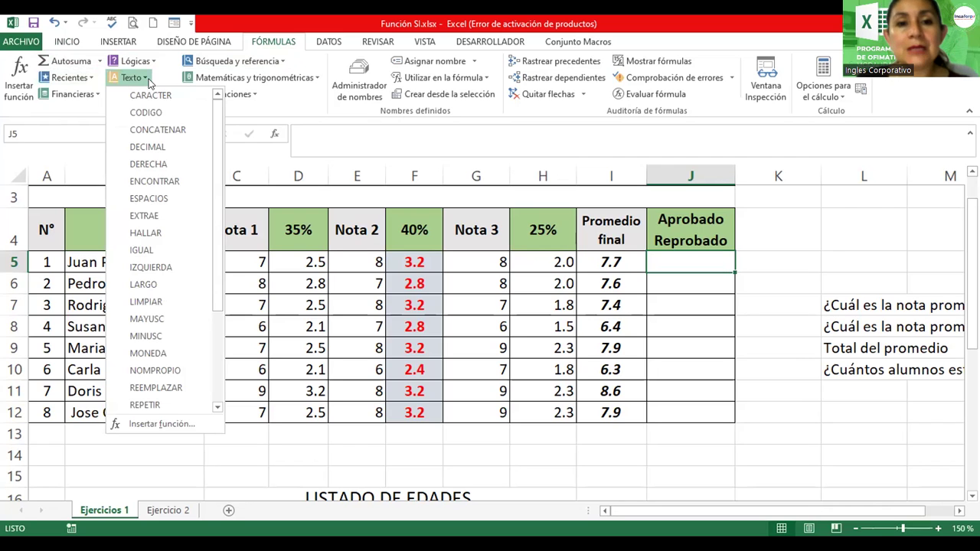
click(150, 80)
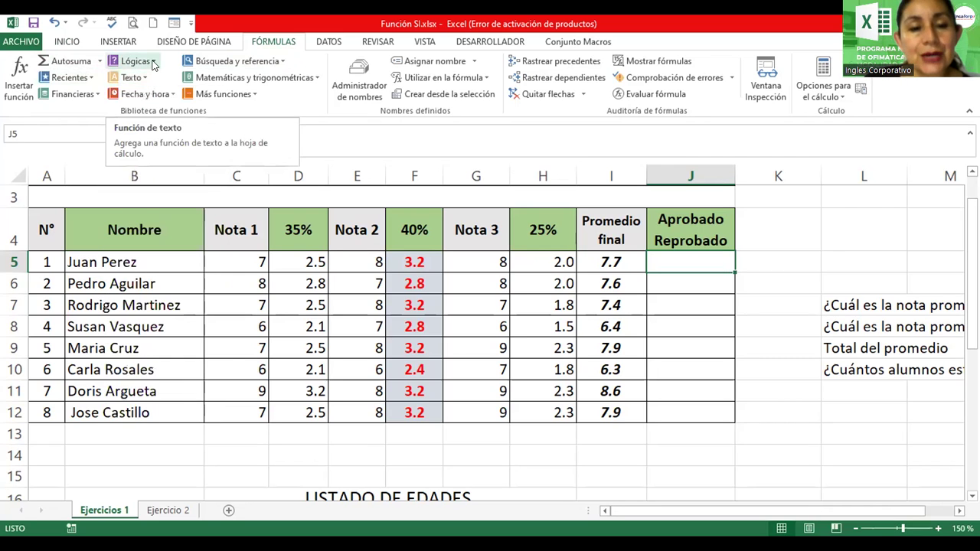
click(153, 64)
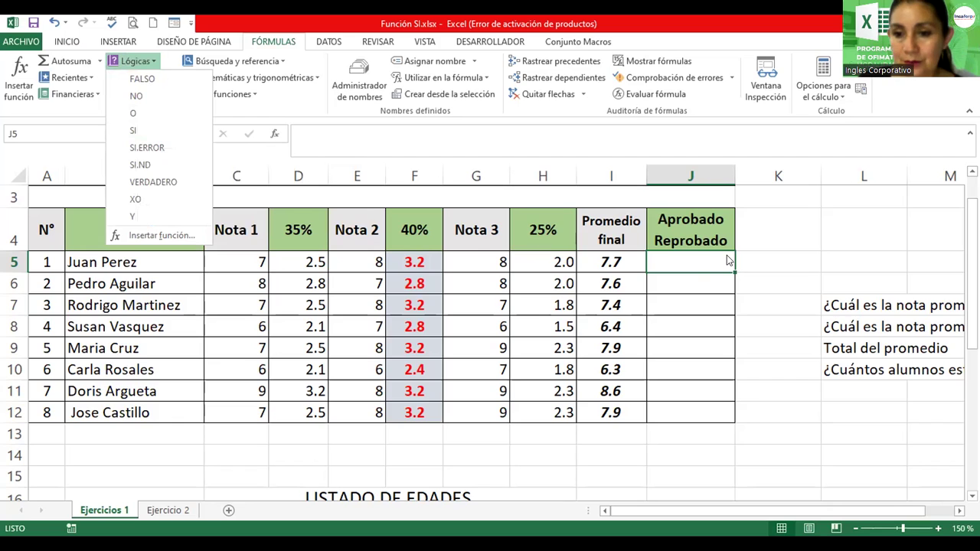
click(693, 257)
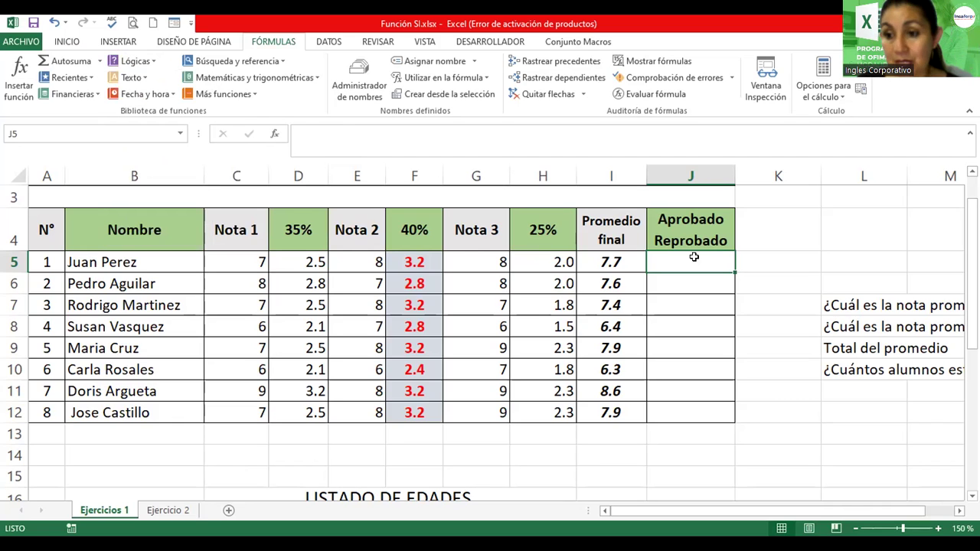
click(151, 61)
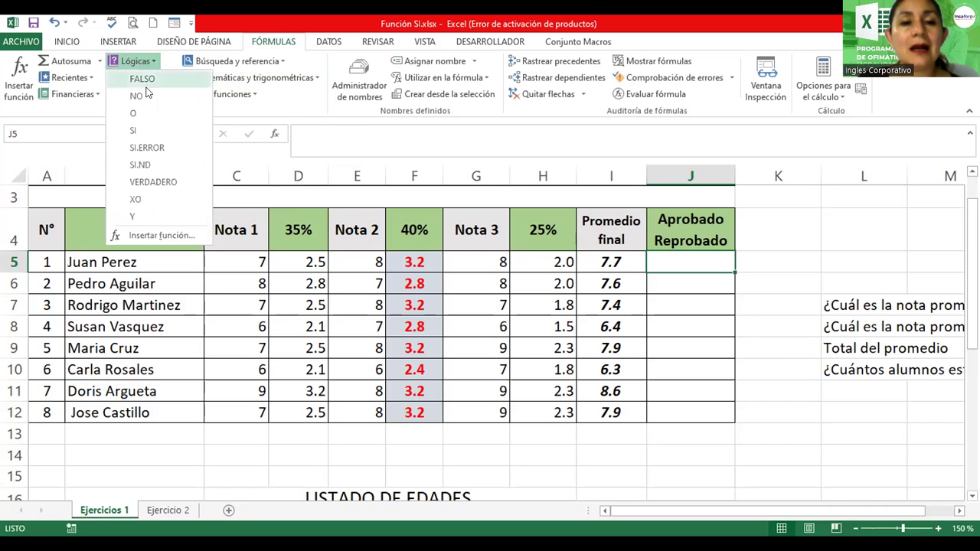
Start an SI formula in J5 with test I5>=, then cancel it with Esc
click(141, 132)
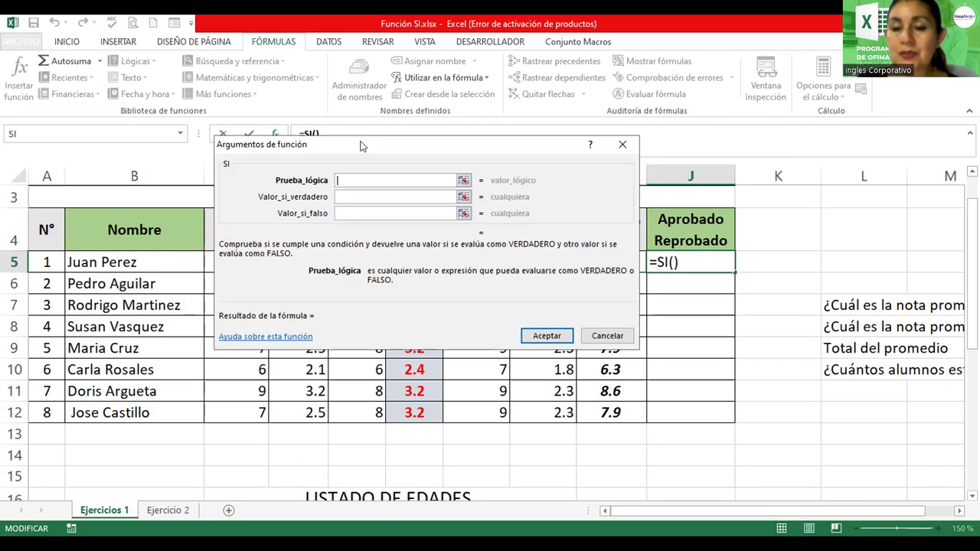
drag(363, 146, 273, 208)
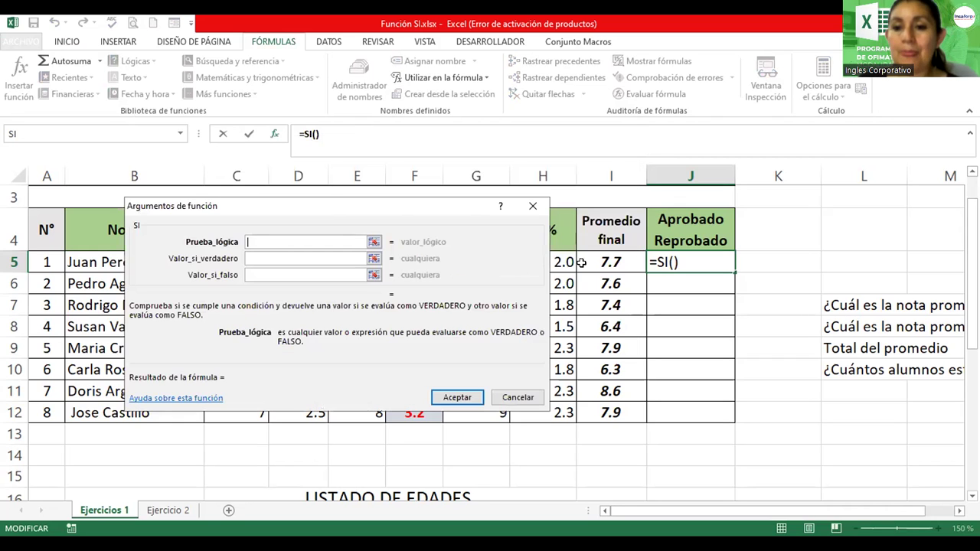
click(605, 262)
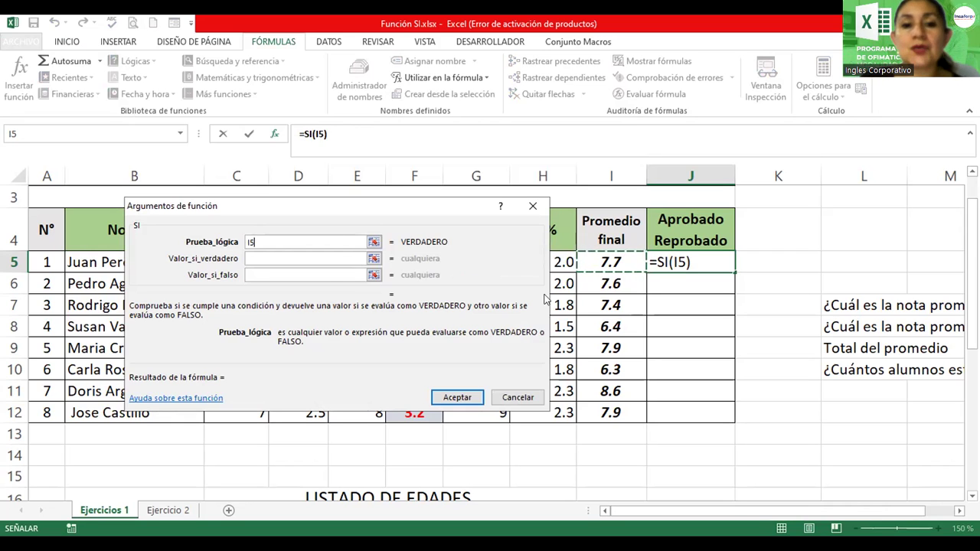
click(305, 240)
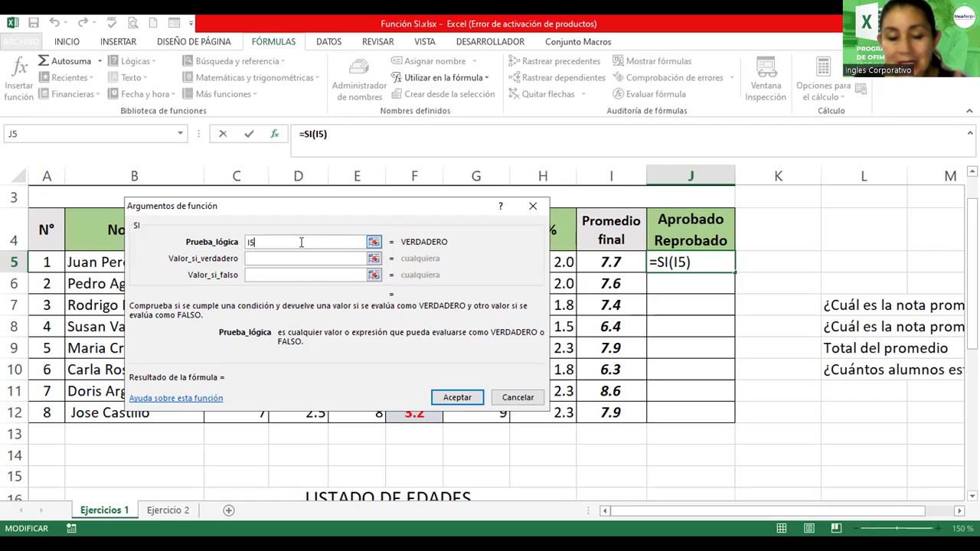
text(>=)
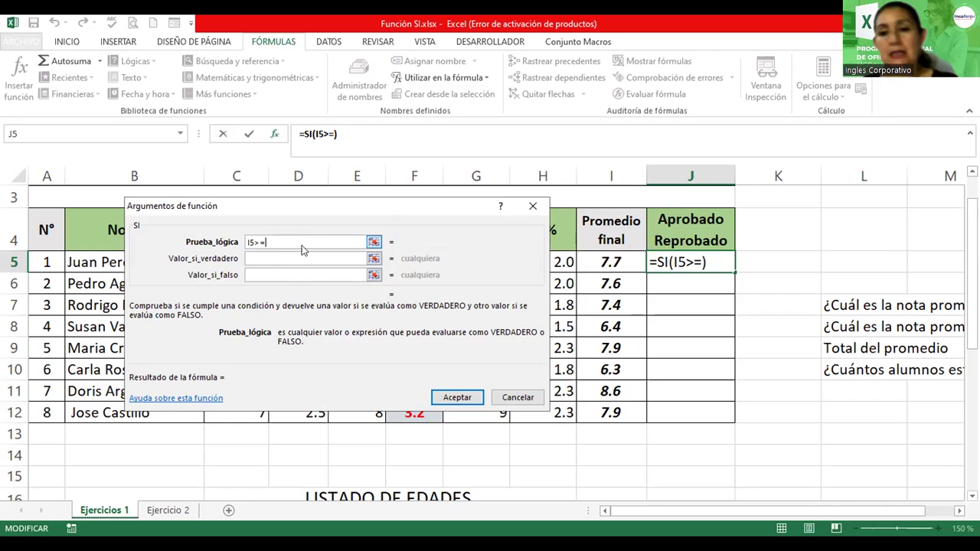
key(Escape)
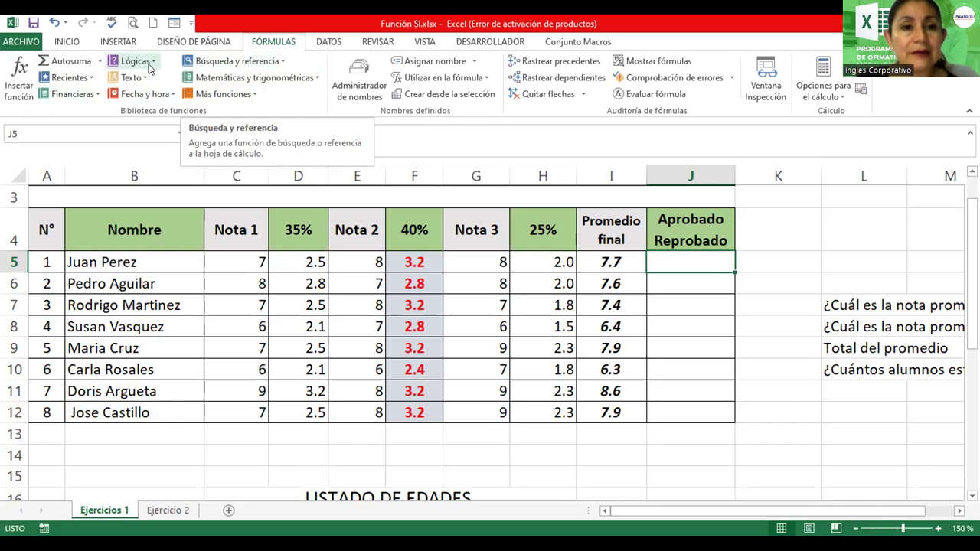
Look through the Financieras, Fecha y hora and Texto function lists, then show Lógicas
click(93, 100)
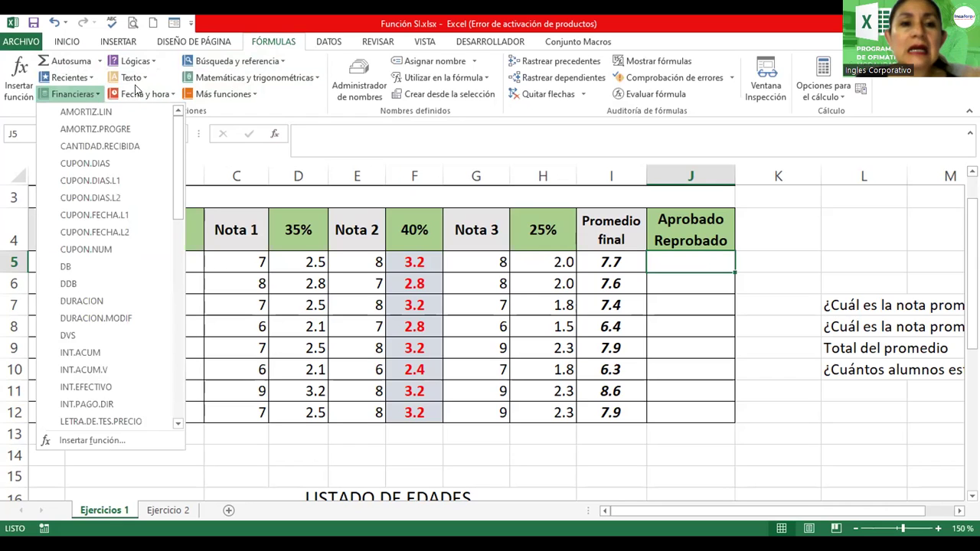
click(159, 94)
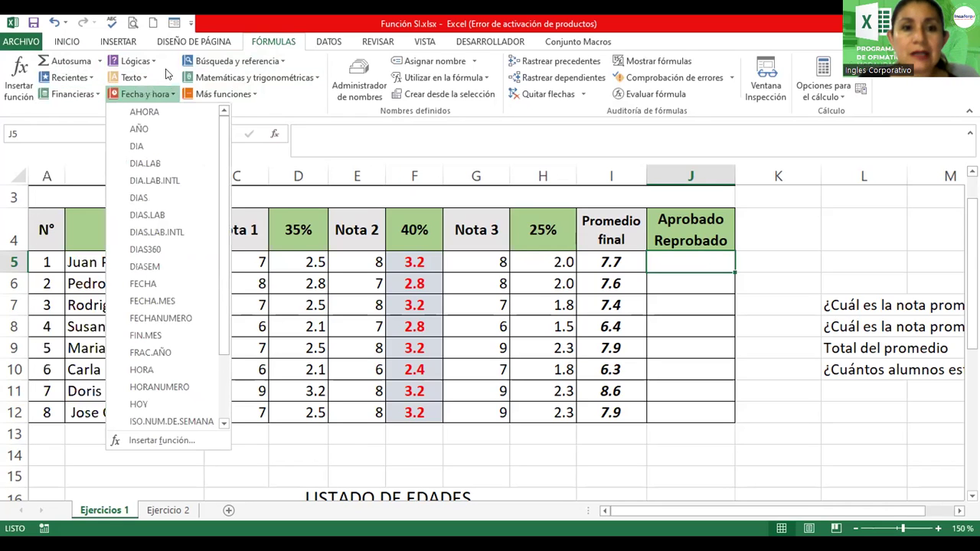
click(145, 78)
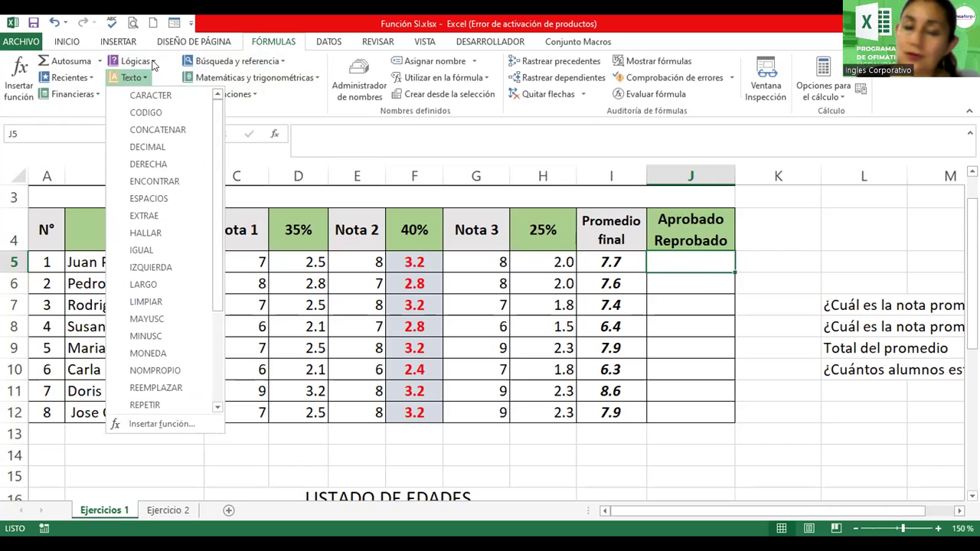
click(153, 62)
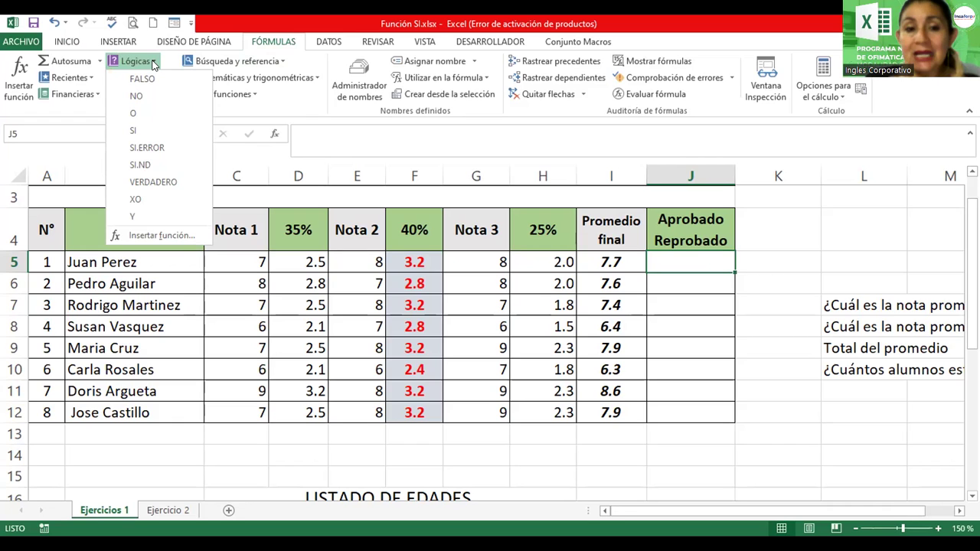
Insert SI into J5, move its arguments dialog aside, and use I5 as Prueba_lógica
click(132, 132)
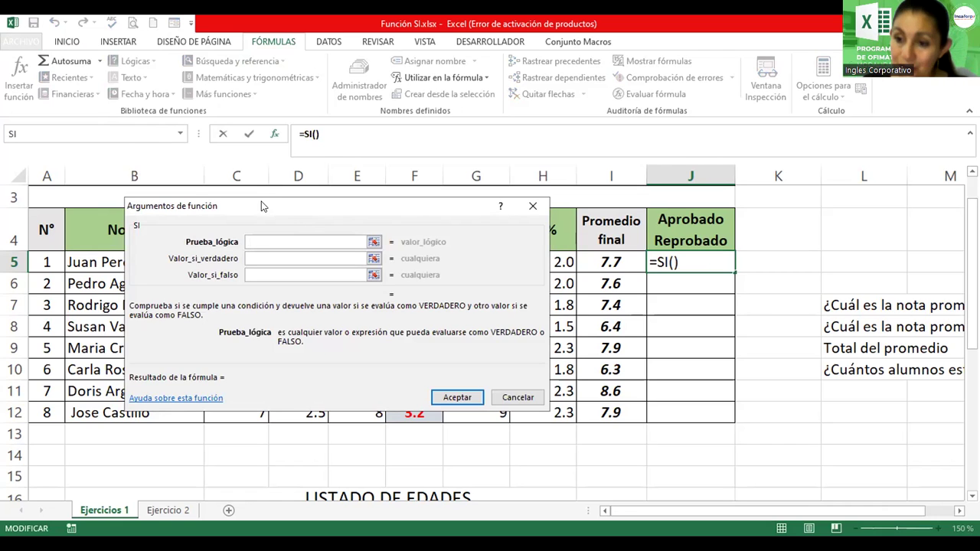
drag(261, 206, 338, 198)
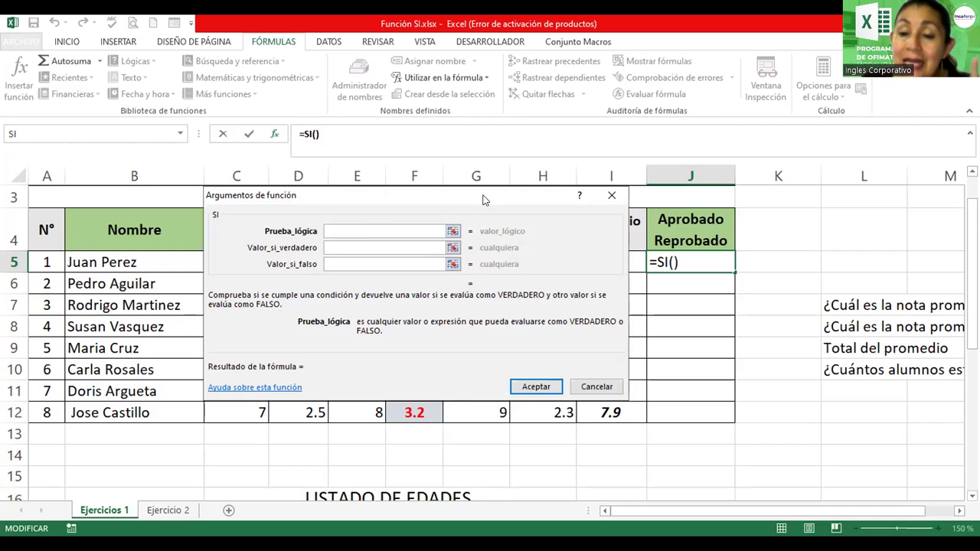
drag(483, 200, 429, 367)
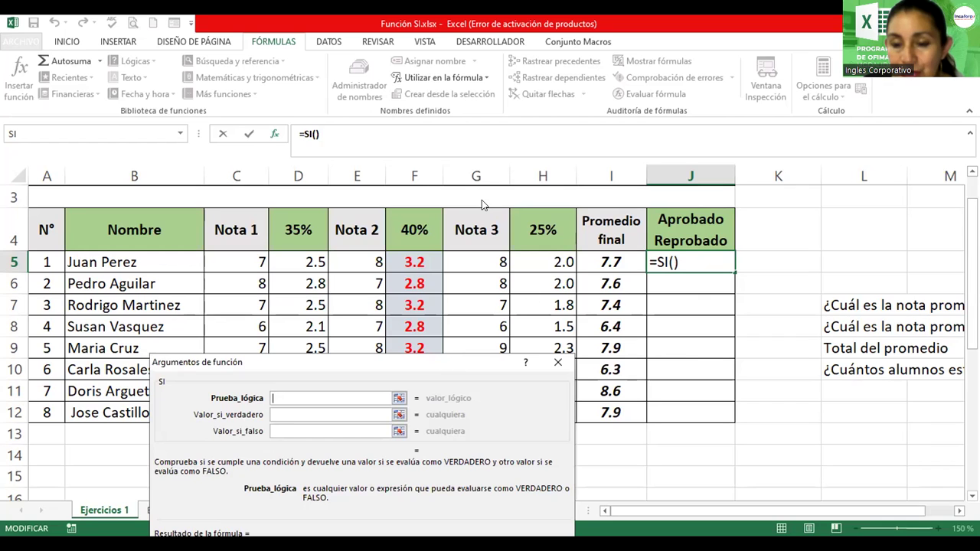
drag(446, 367, 482, 200)
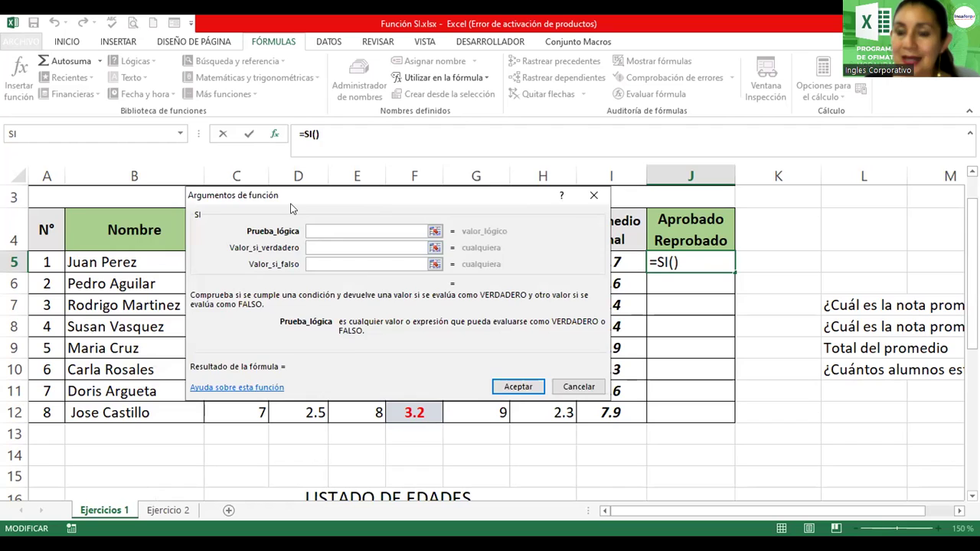
drag(291, 207, 197, 214)
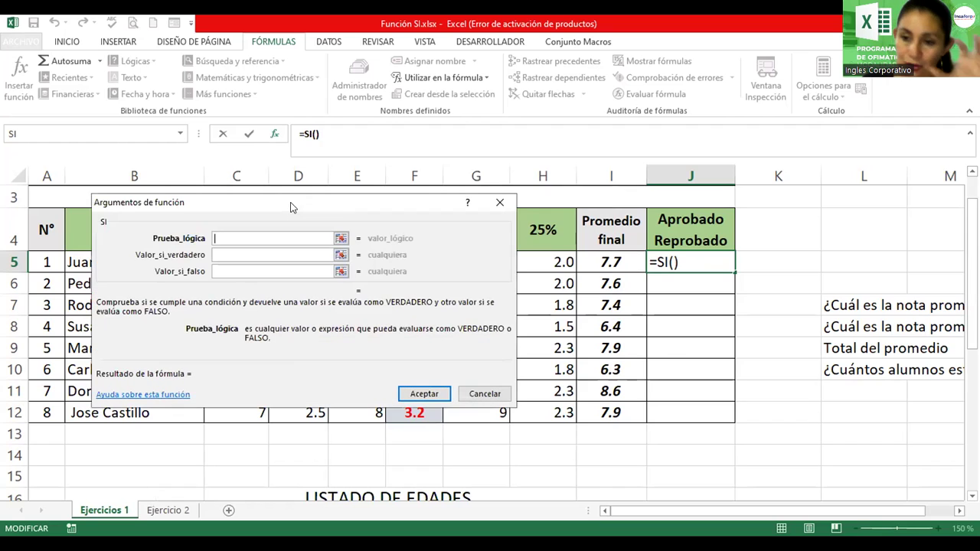
click(618, 263)
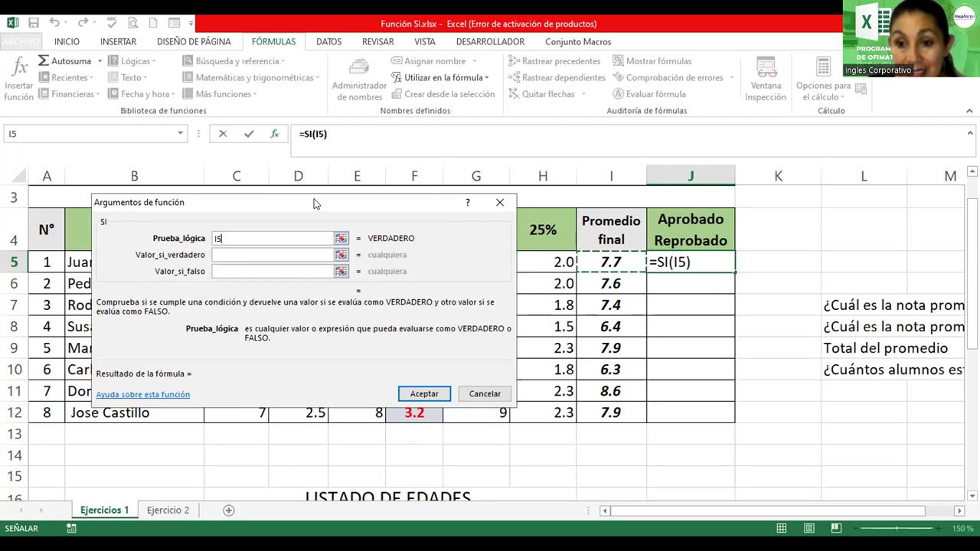
Complete the SI logical test so it reads I5>=7, fixing the stray typing
drag(313, 204, 429, 162)
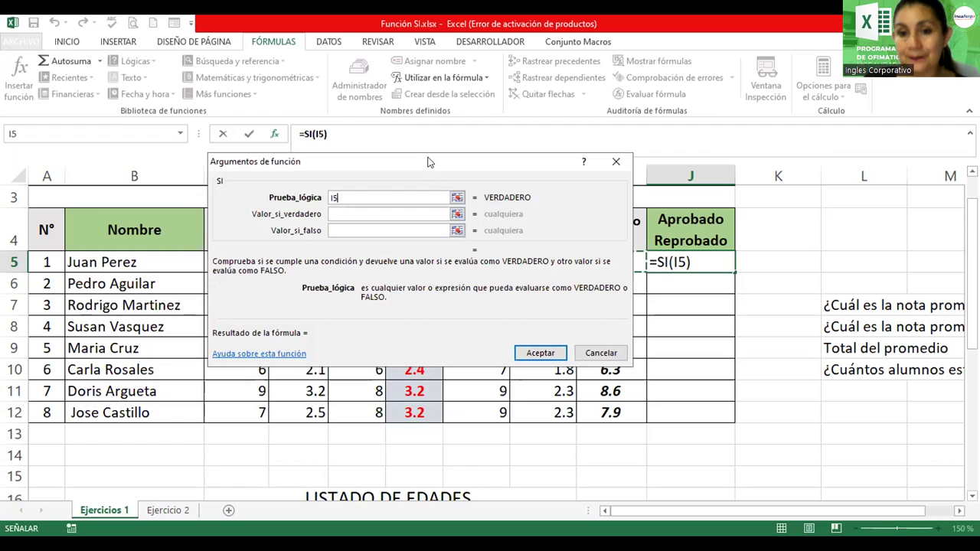
text( mayor)
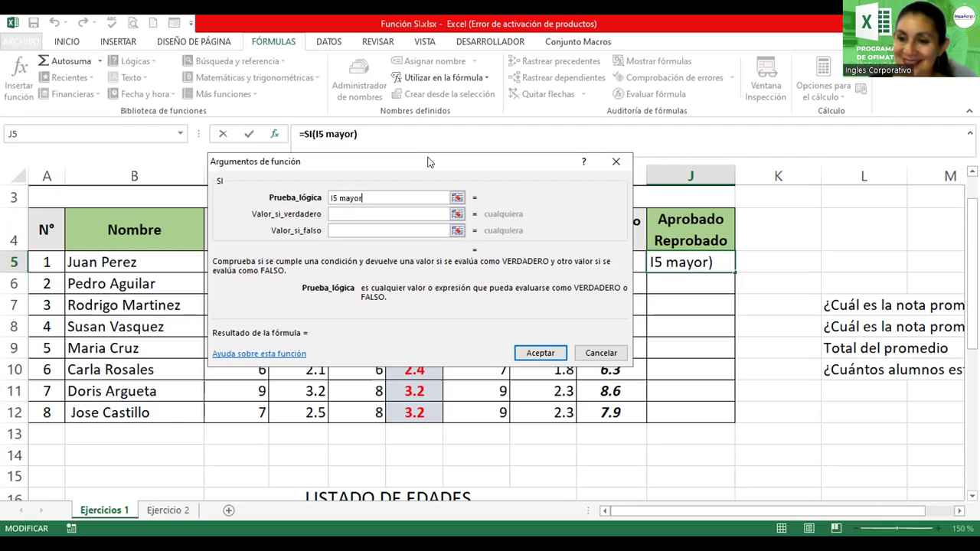
key(BackSpace)
key(BackSpace)
key(BackSpace)
key(BackSpace)
key(BackSpace)
key(BackSpace)
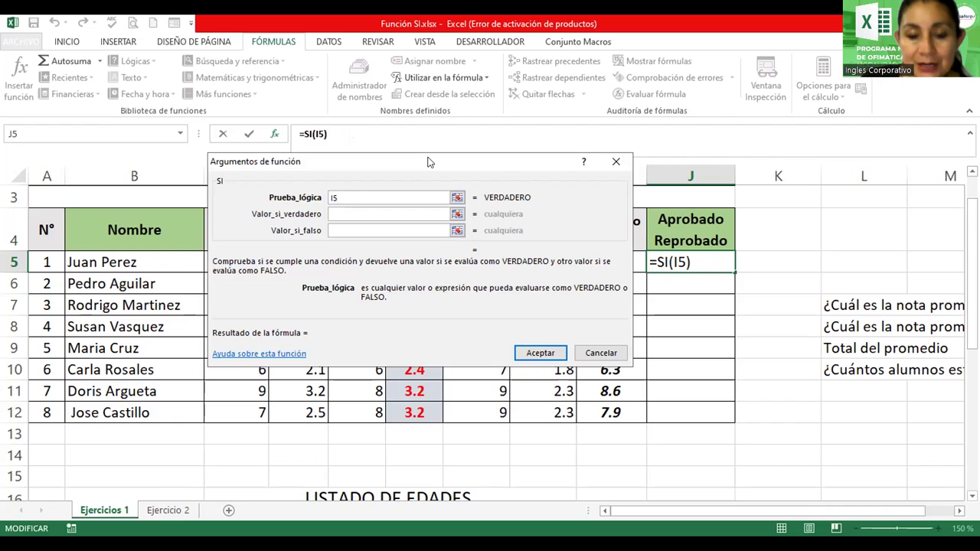
text( mayor)
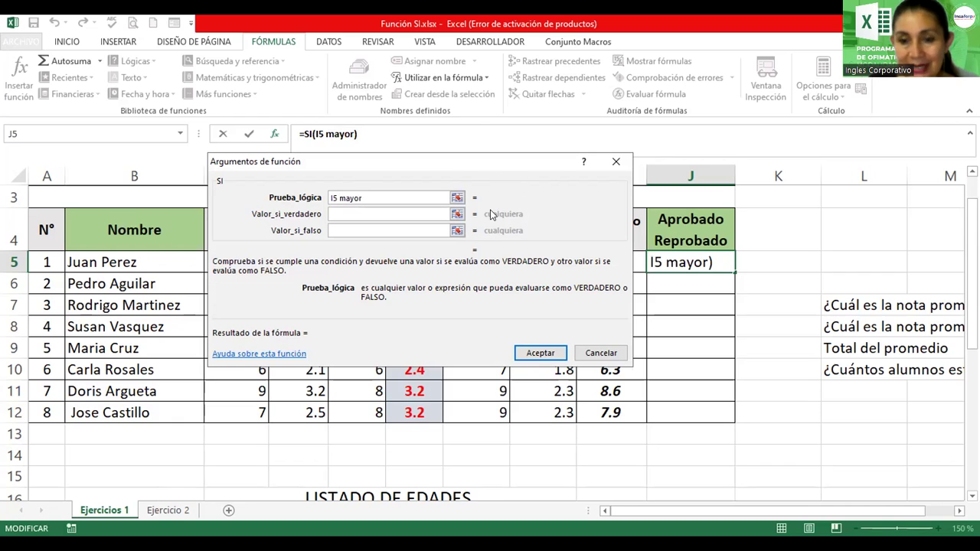
key(BackSpace)
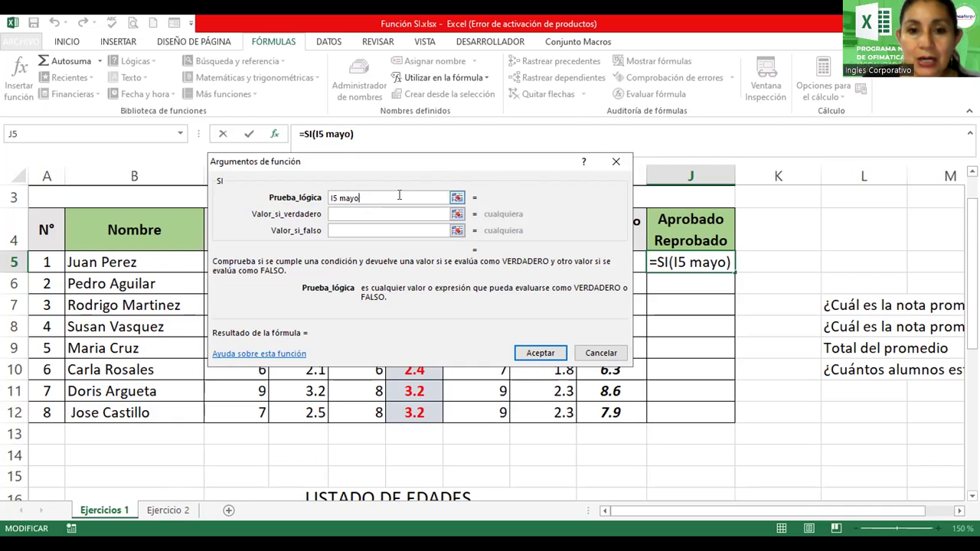
key(BackSpace)
key(BackSpace)
key(BackSpace)
key(BackSpace)
text(<)
key(BackSpace)
text(>>)
key(BackSpace)
text(=)
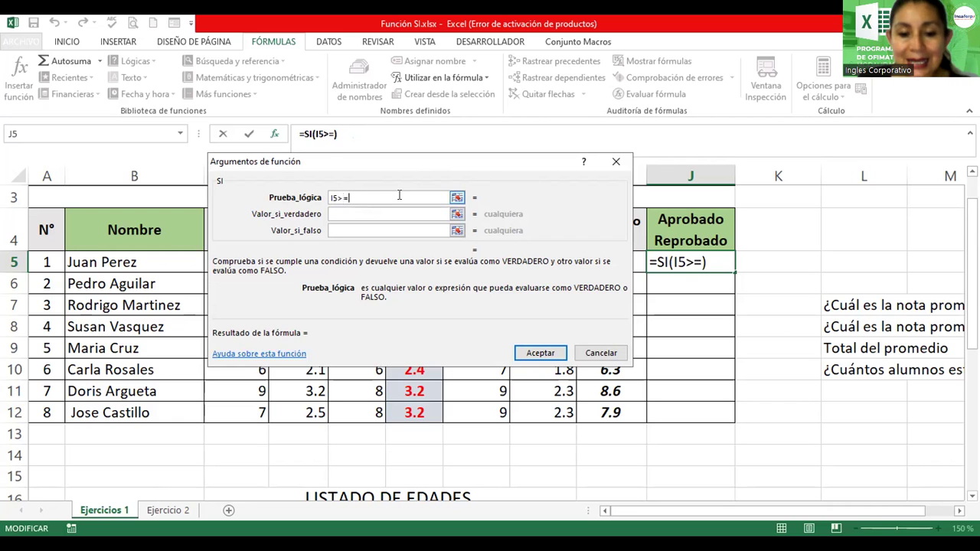
text(7)
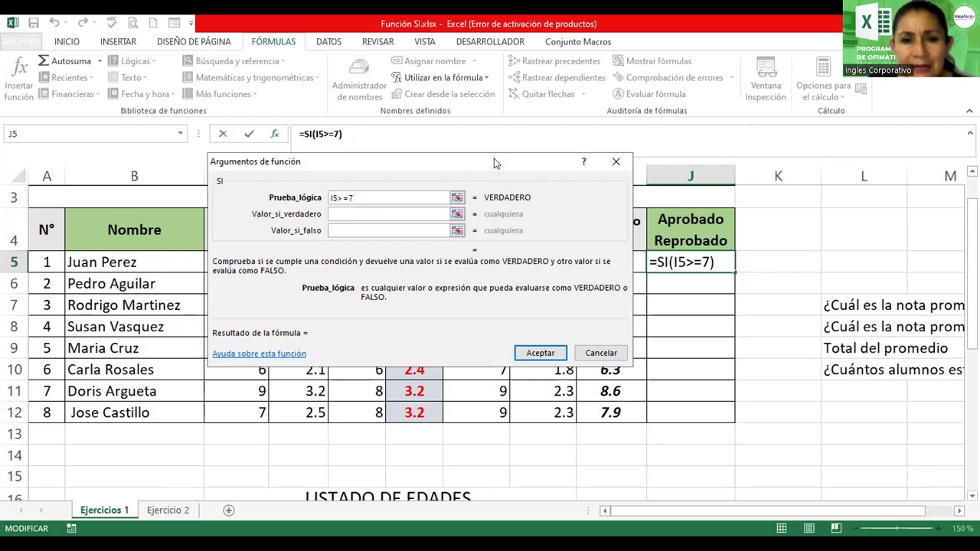
drag(494, 162, 393, 217)
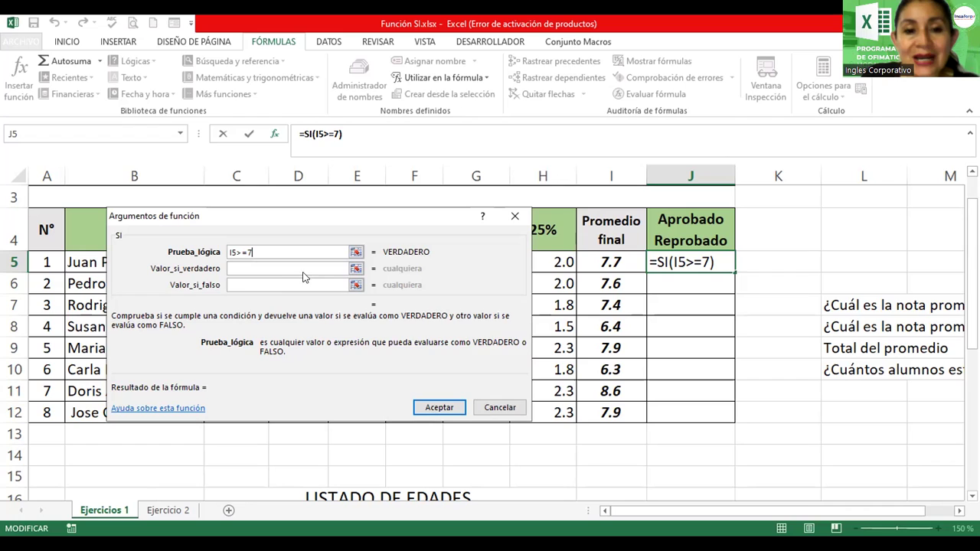
Set the SI true value to Aprobado and the false value to Reprobado
click(298, 268)
text("Aprobado)
key(BackSpace)
key(BackSpace)
key(BackSpace)
key(BackSpace)
key(BackSpace)
key(BackSpace)
text(Aprobado)
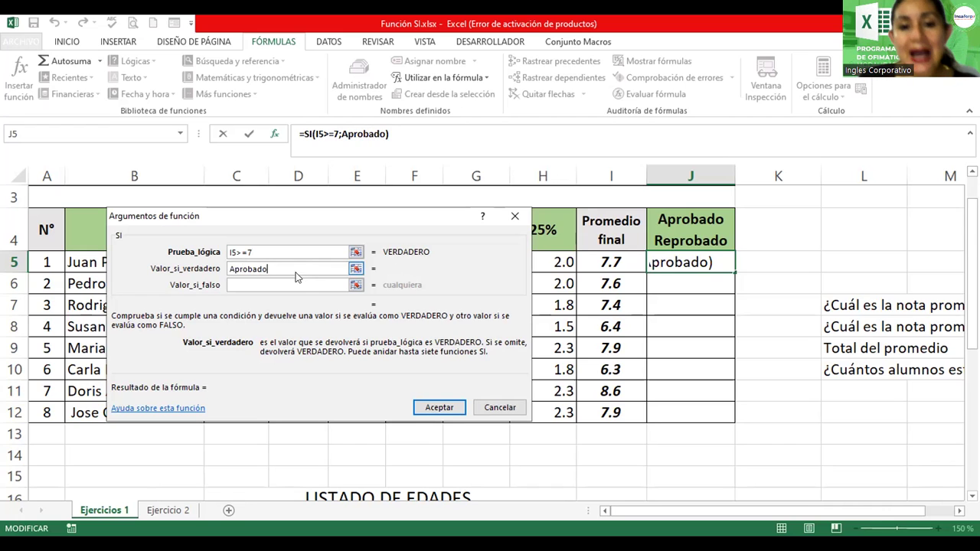
click(293, 281)
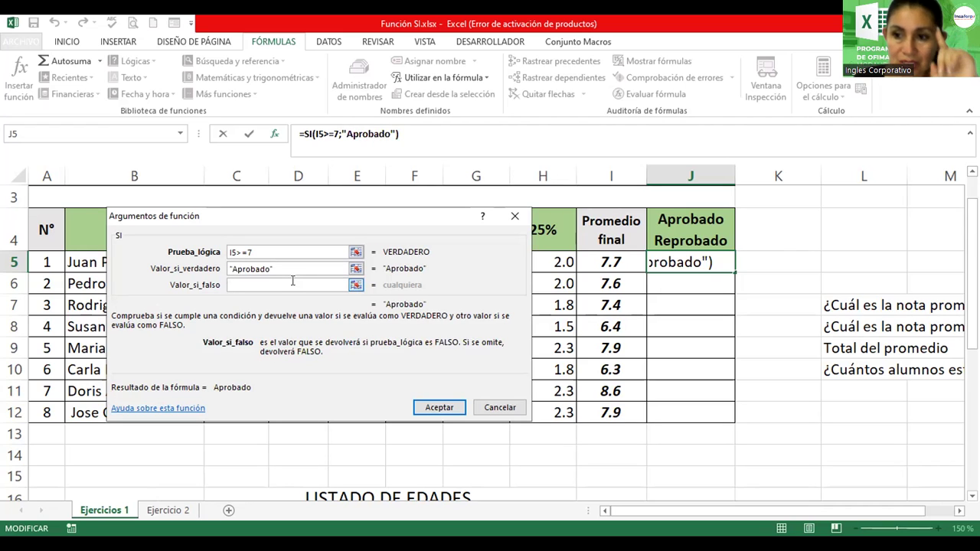
text(Reprobado)
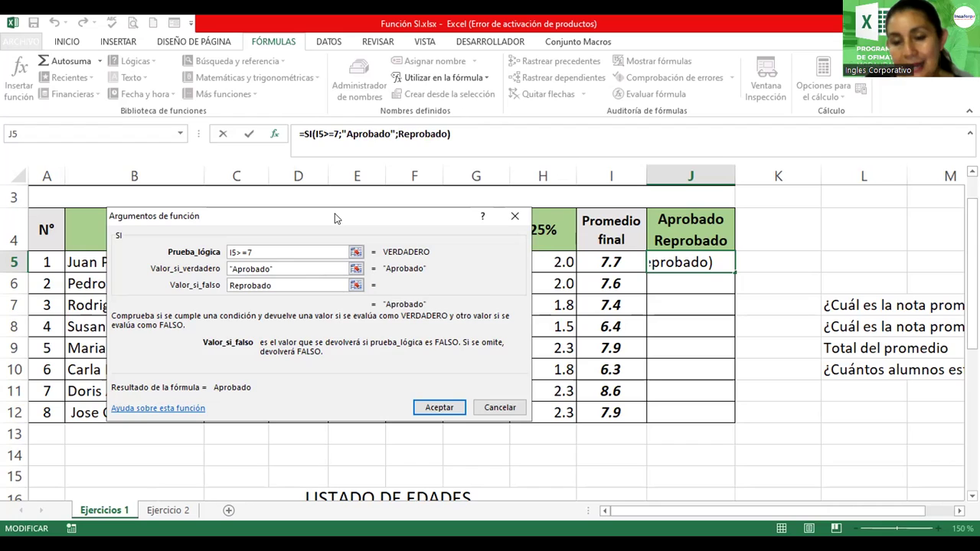
drag(334, 219, 375, 184)
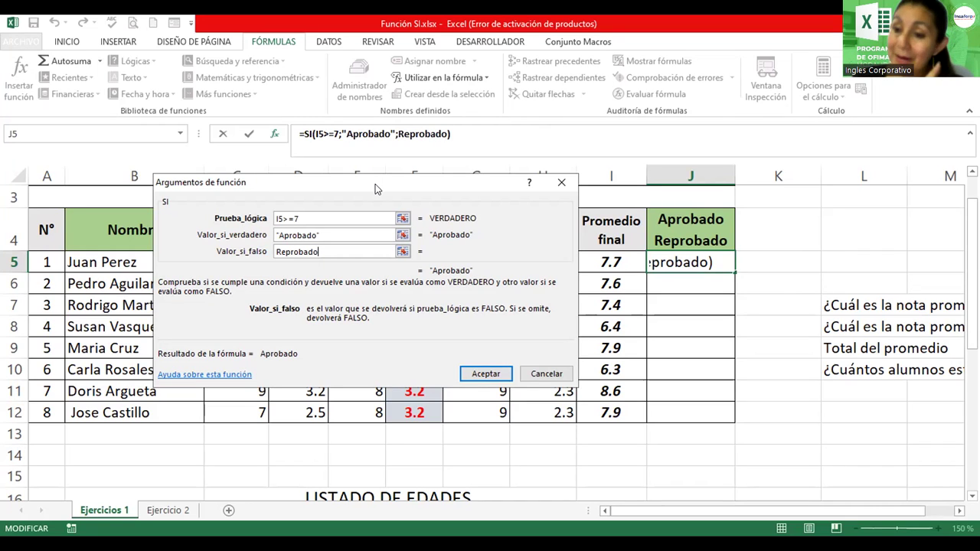
Review the arguments and accept =SI(I5>=7;"Aprobado";"Reprobado") in J5
click(328, 215)
click(328, 232)
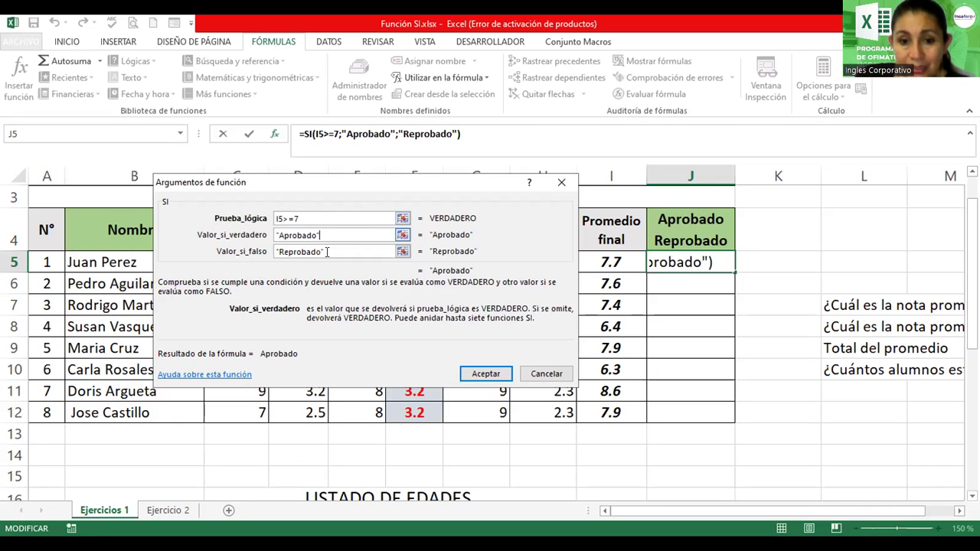
click(327, 252)
click(328, 234)
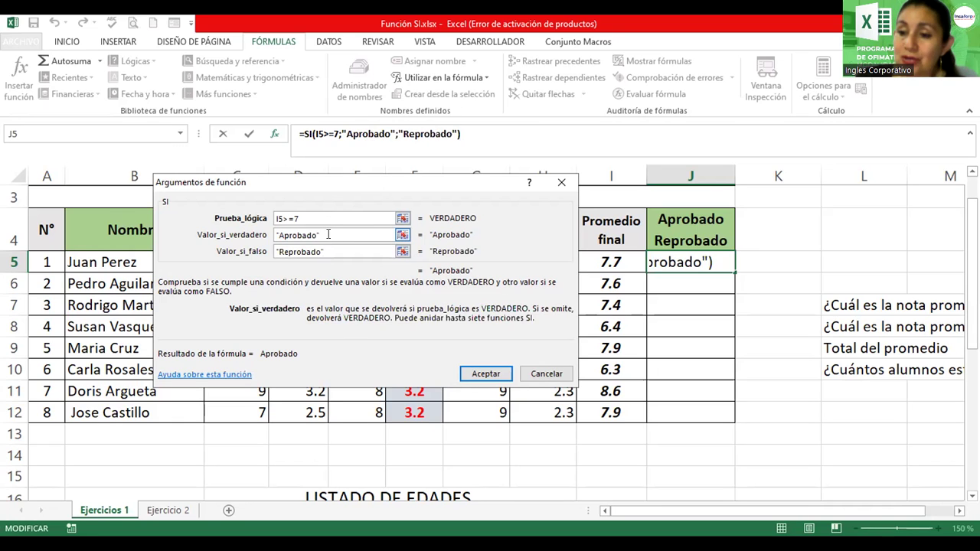
click(323, 219)
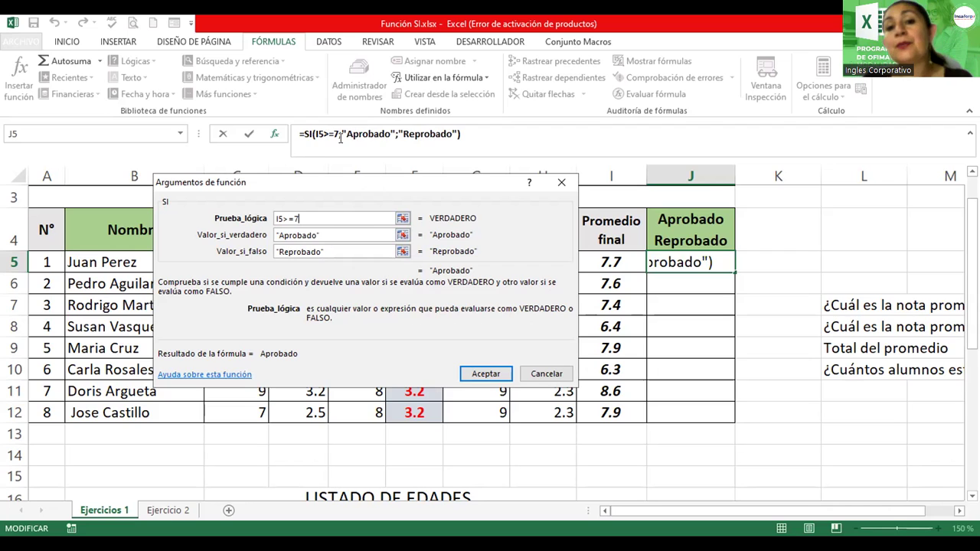
drag(339, 134, 390, 133)
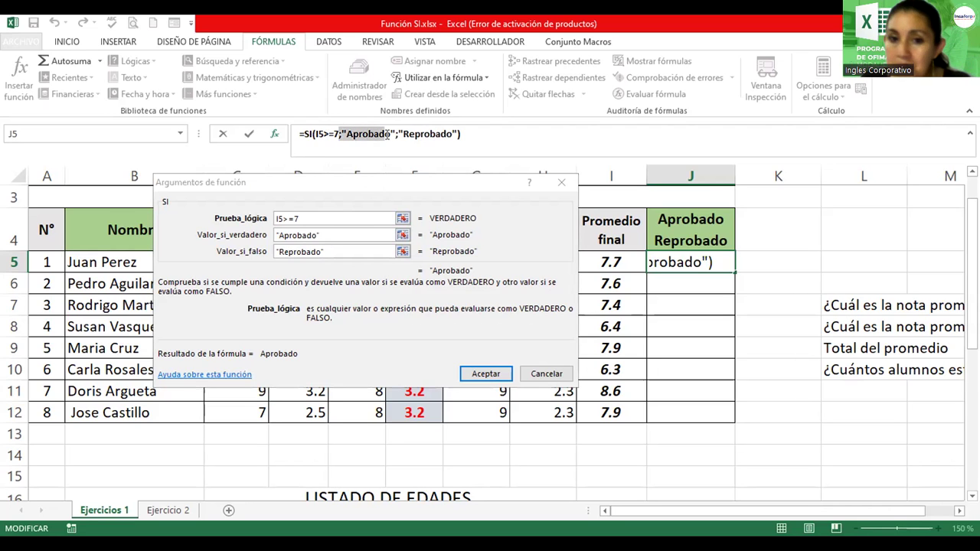
click(341, 134)
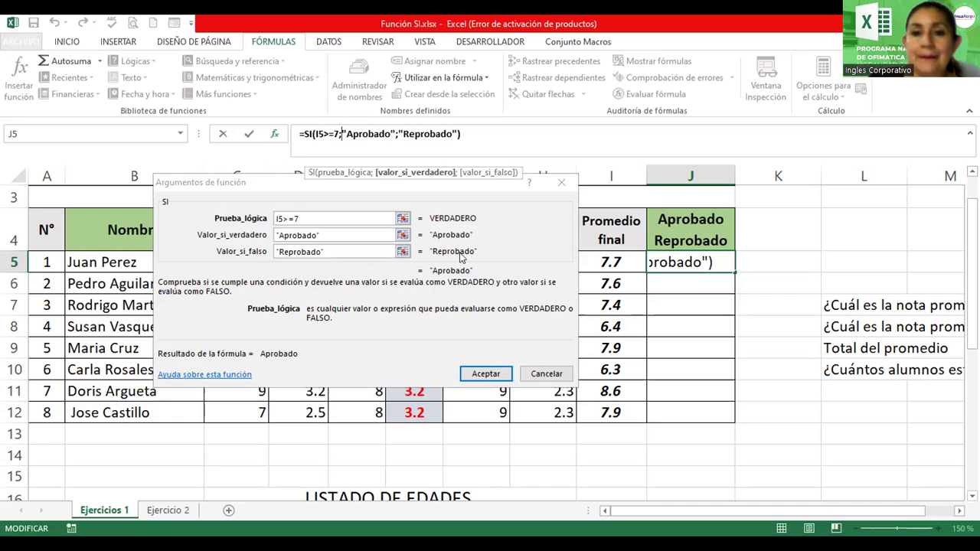
click(471, 375)
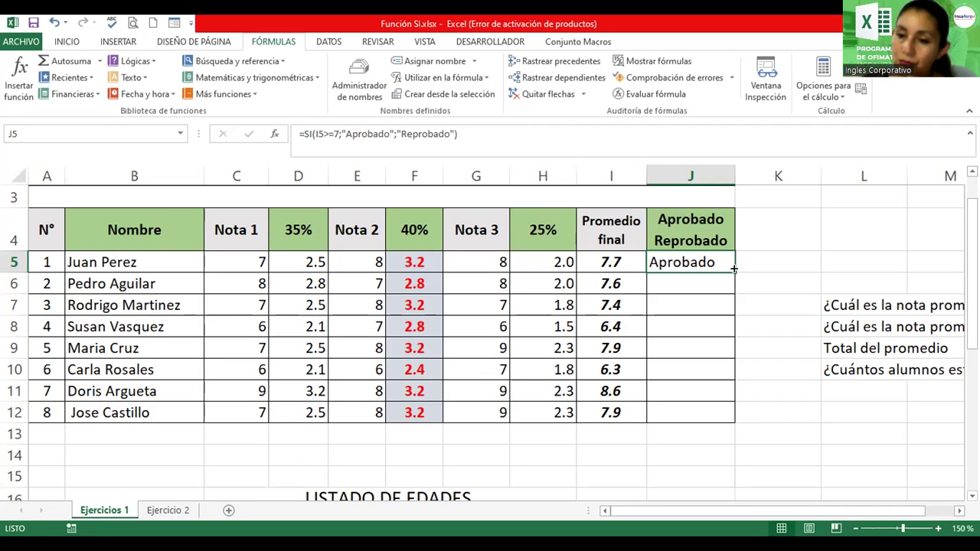
Fill J5's SI formula down to J12 and check the copy in J10
drag(734, 268, 736, 401)
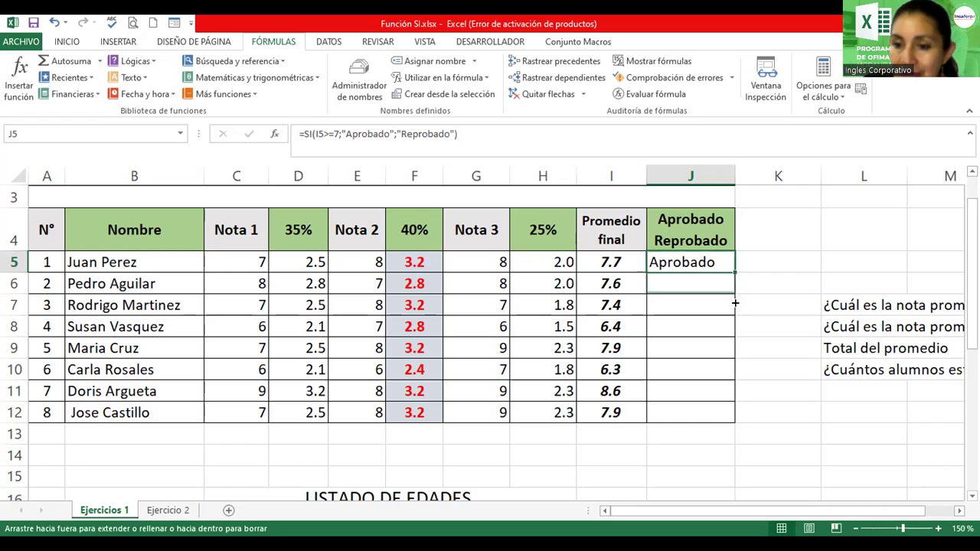
drag(736, 401, 728, 420)
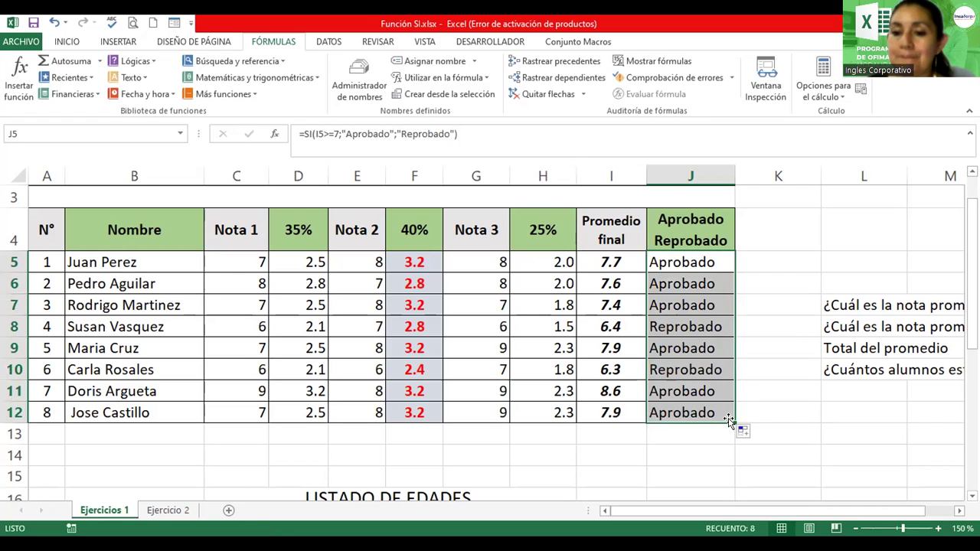
click(717, 377)
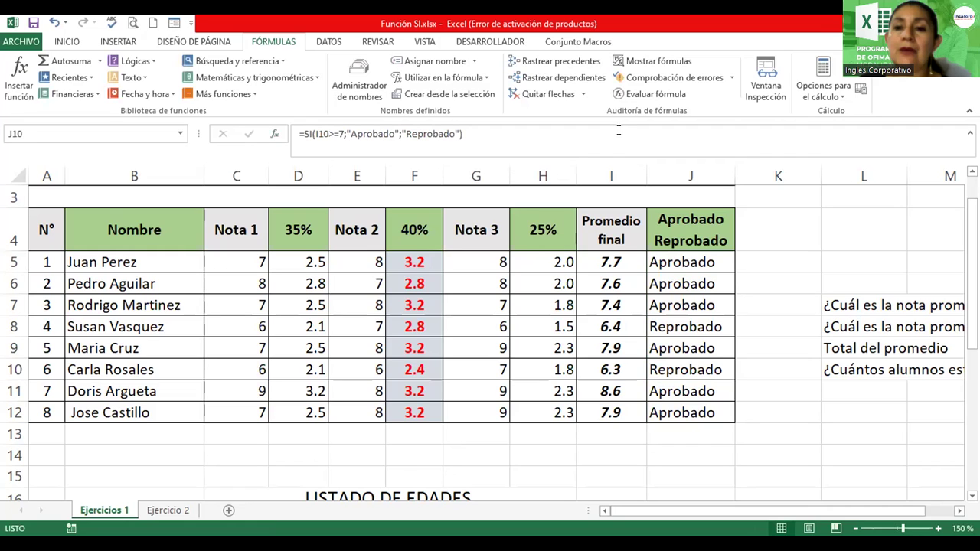
Inspect the =(C5*35%) formula in D5 and the =D5+F5+H5 formula in I5
double_click(297, 261)
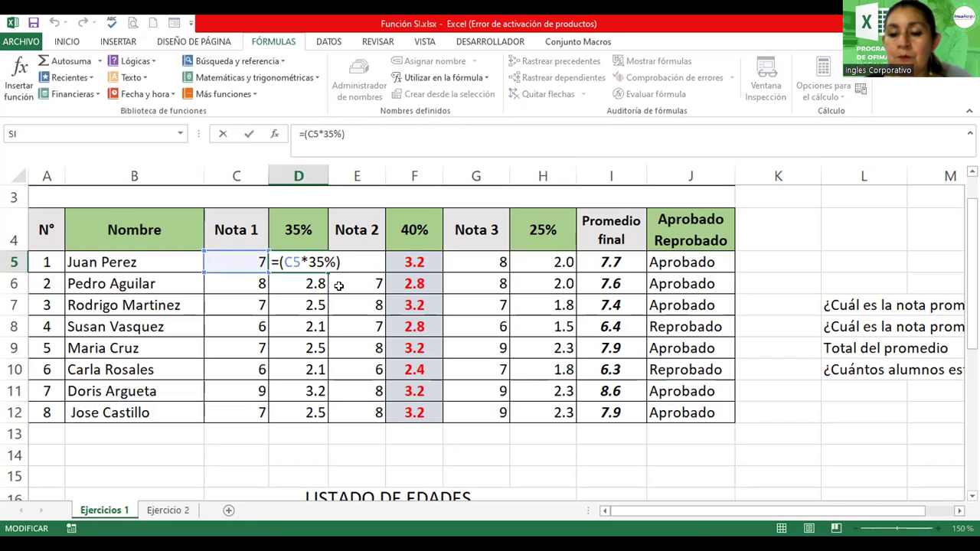
key(Return)
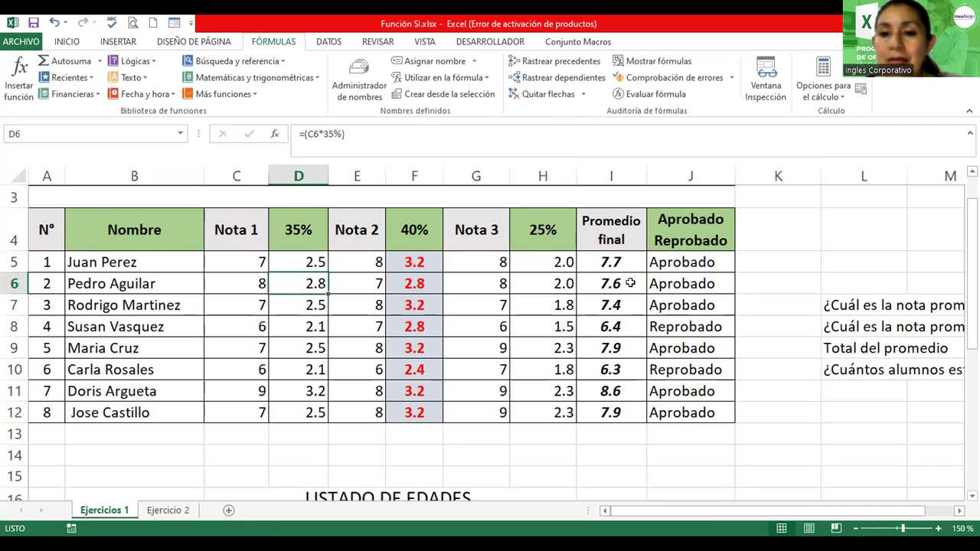
double_click(608, 261)
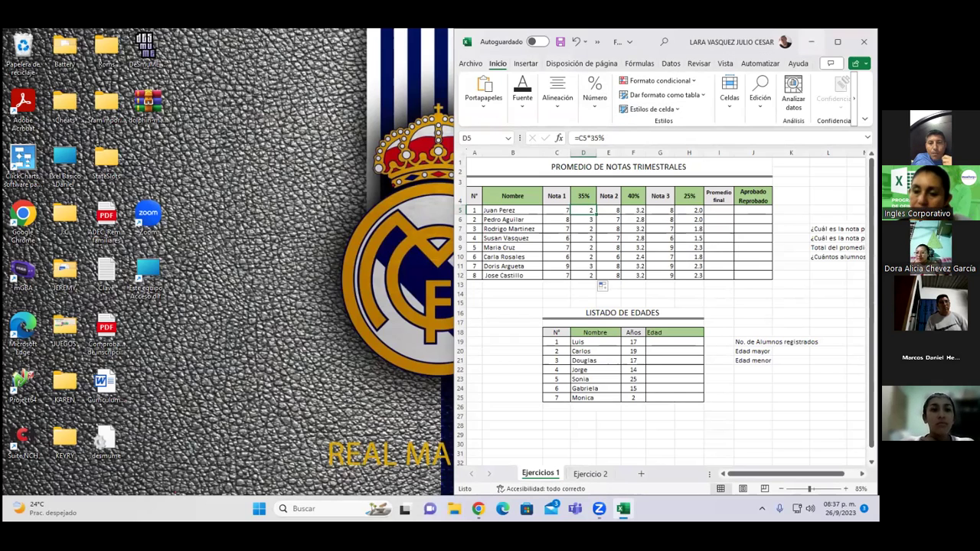
Hide the grade workbook to the desktop, bring it back, and maximize its window
key(super+d)
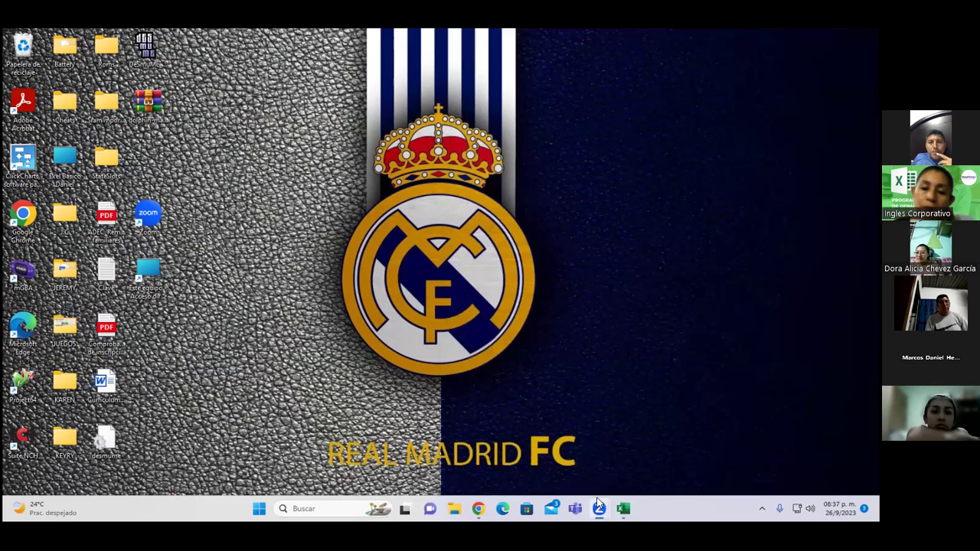
key(super+d)
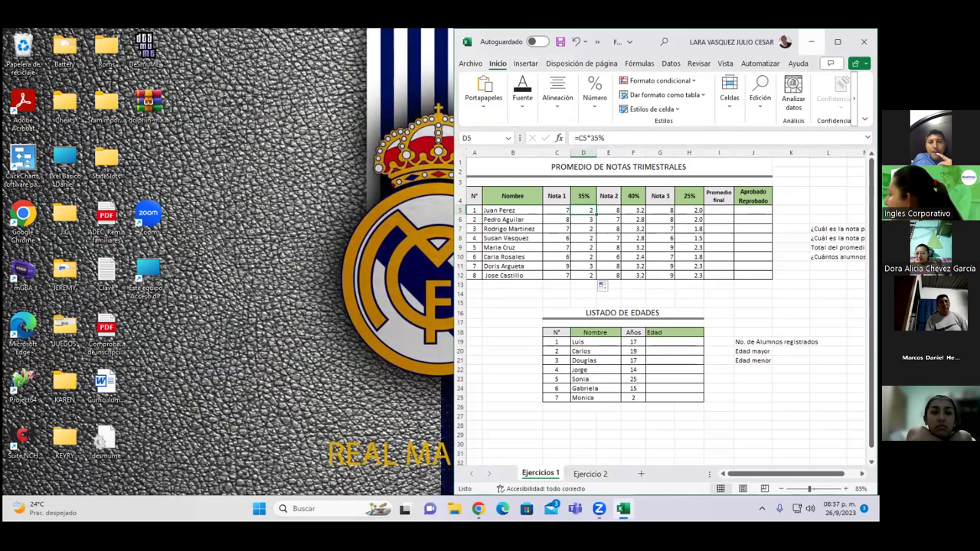
key(super+Up)
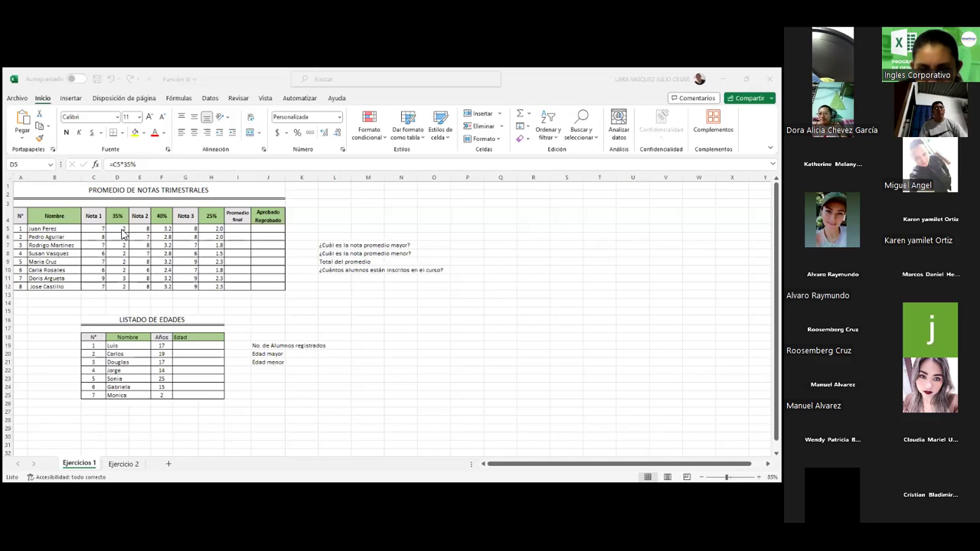
Re-enter D5's formula as =C5*35%, the first student's Nota 1 times 35%
click(122, 230)
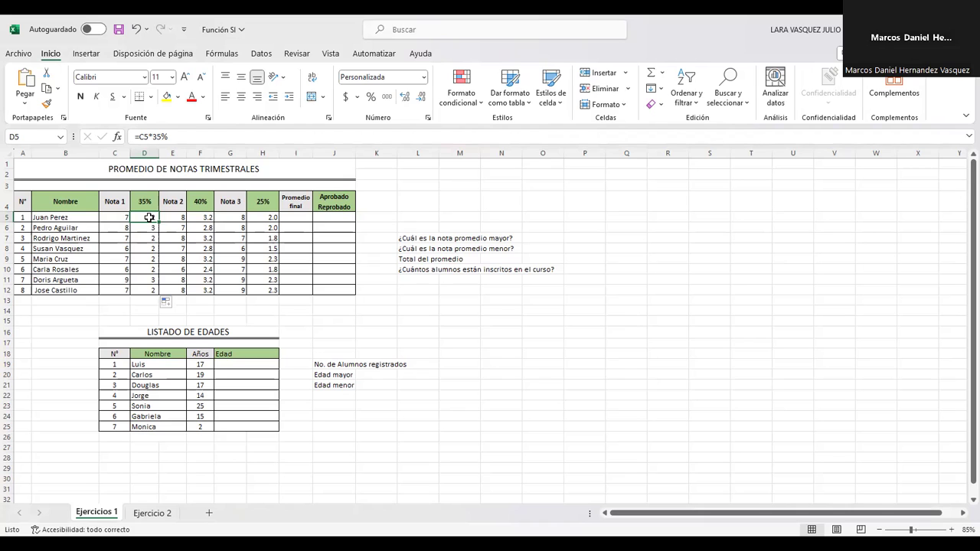
double_click(179, 137)
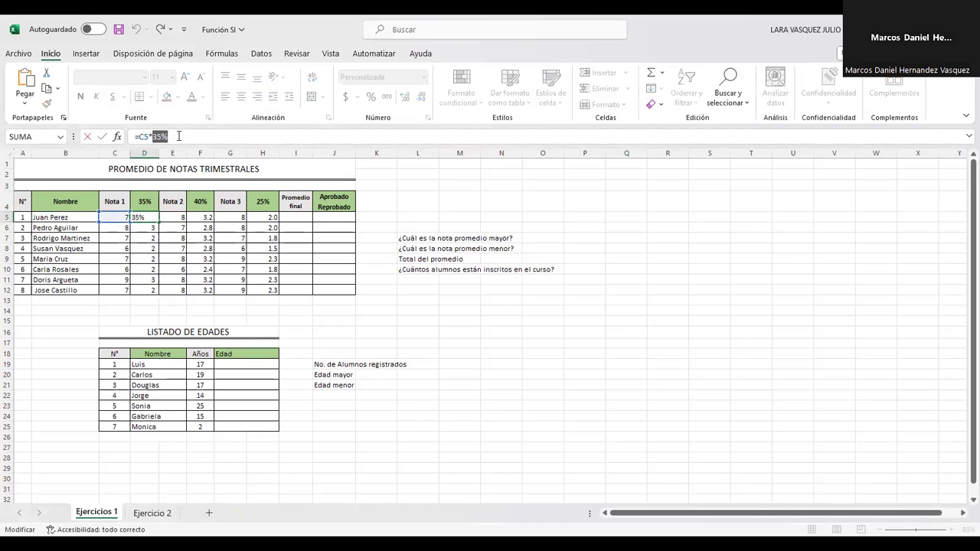
key(BackSpace)
key(BackSpace)
key(BackSpace)
key(BackSpace)
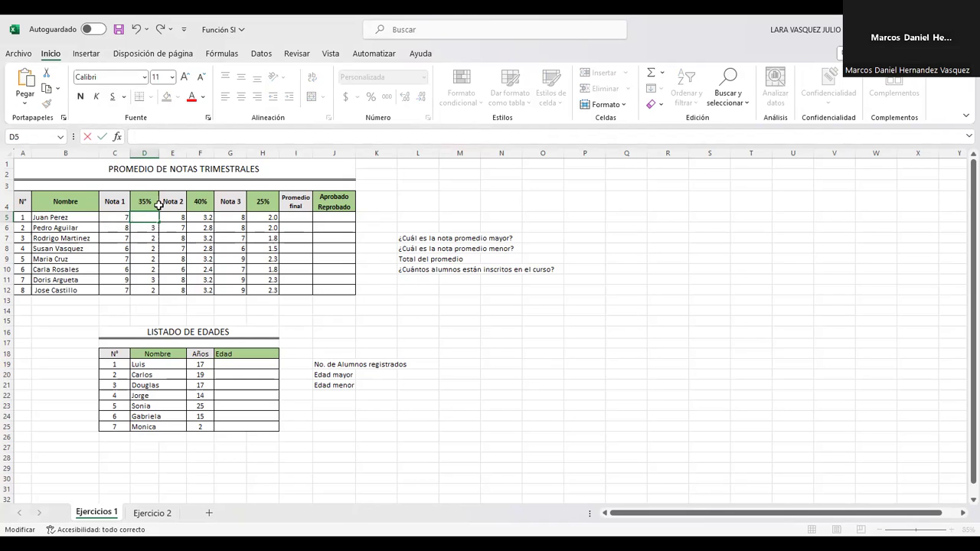
text(=)
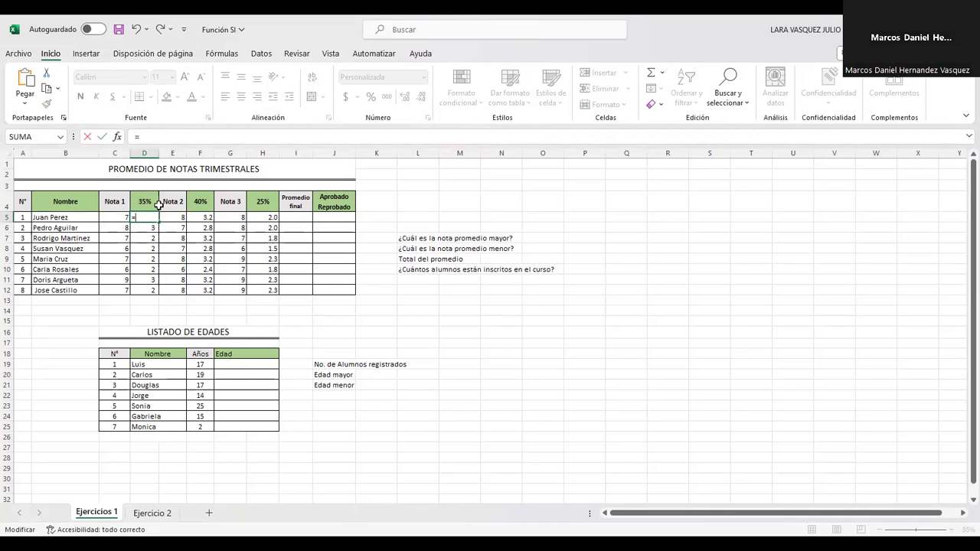
click(123, 218)
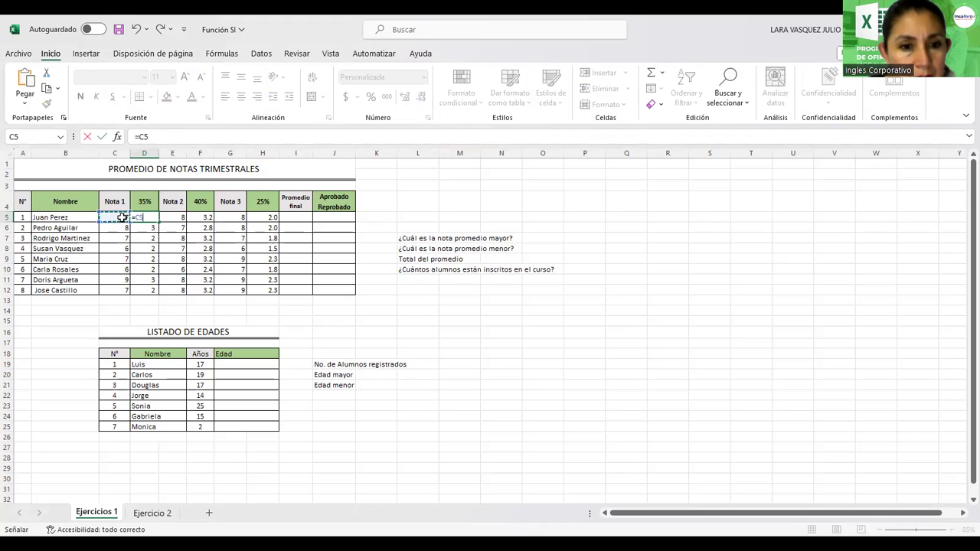
text(*)
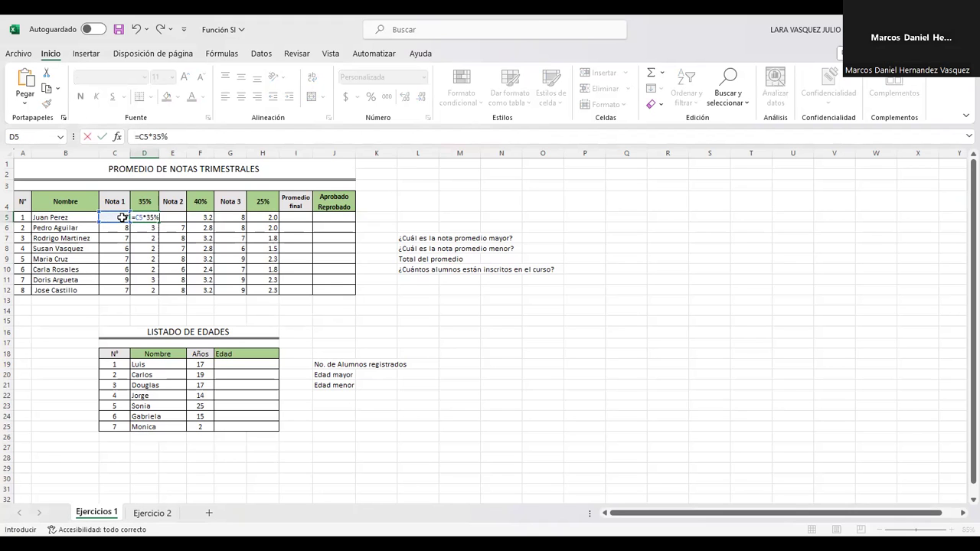
key(Return)
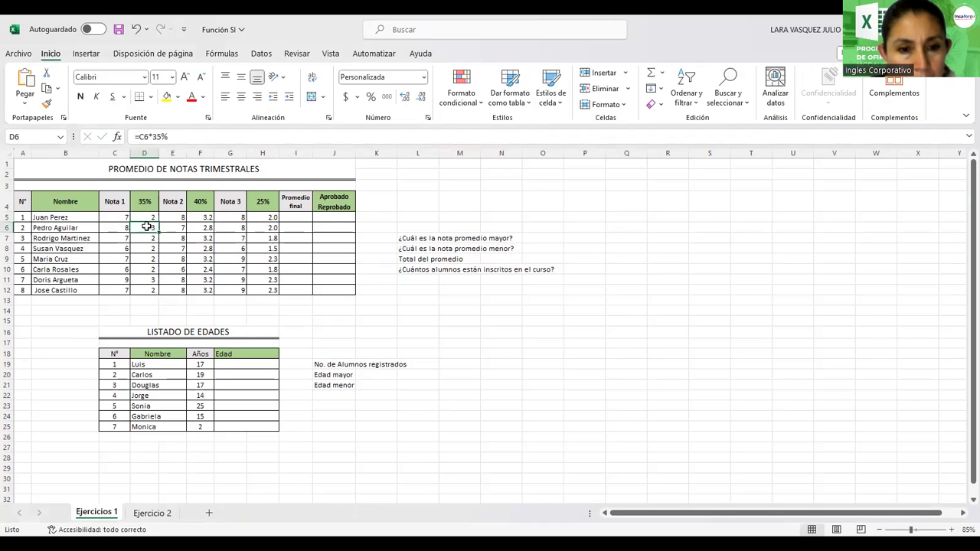
Fill the D5 formula down to D12 and display the 35% column with one decimal
click(146, 218)
drag(158, 222, 156, 292)
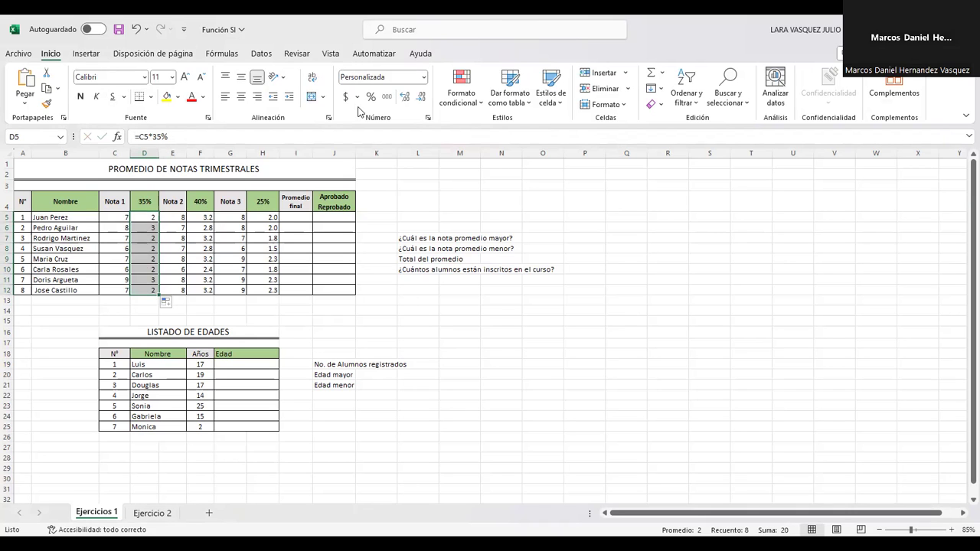
click(410, 98)
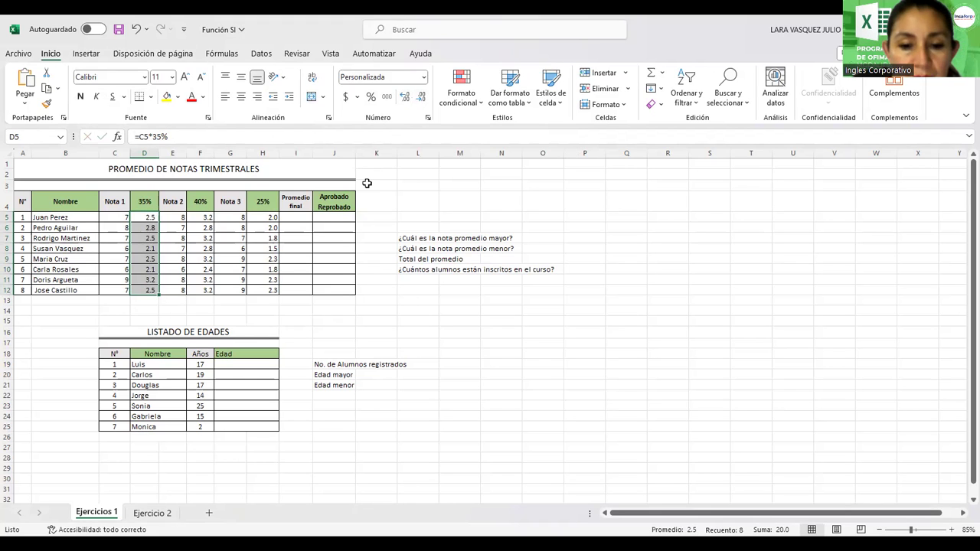
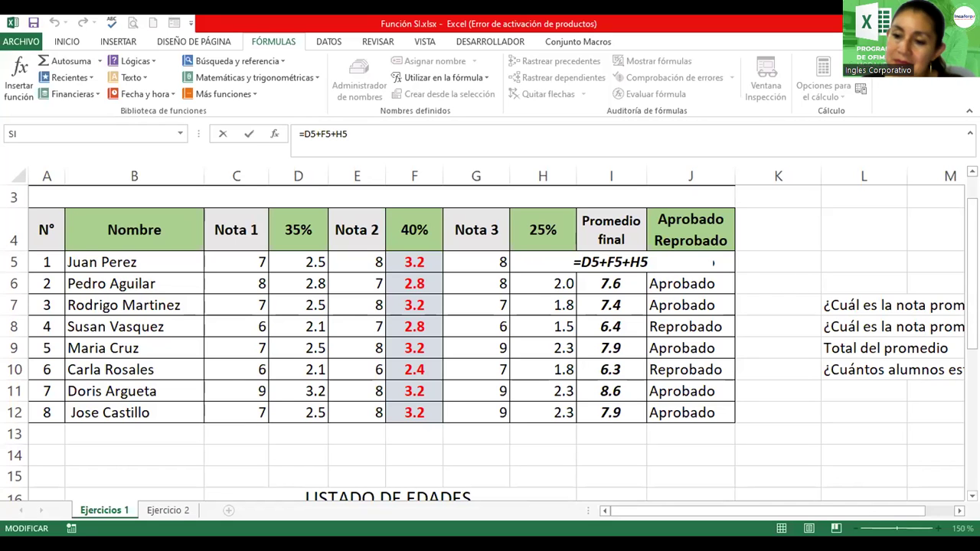
Cancel the stray I5 edit and start =MAX(I5:I12) in P7 for the highest average
scroll(490, 337, right, 4)
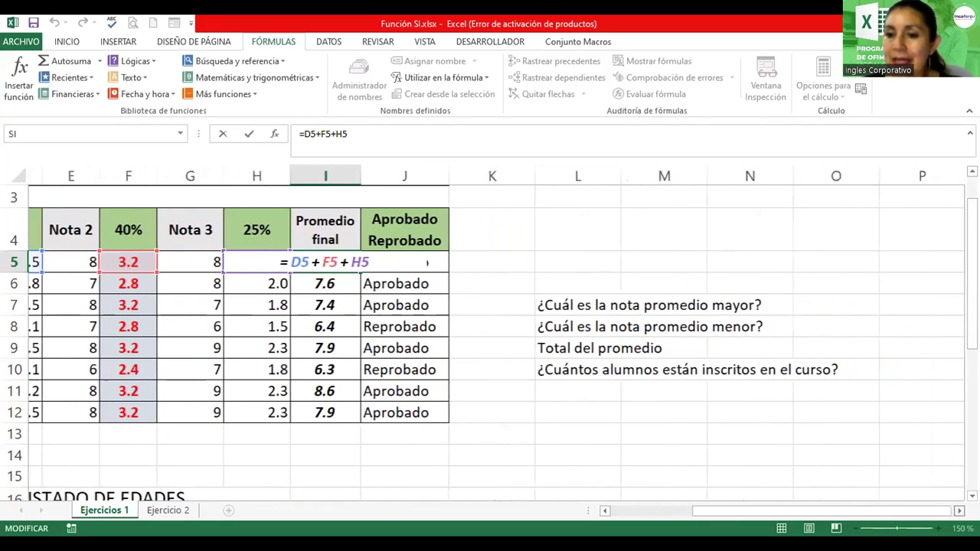
scroll(490, 337, right, 1)
scroll(798, 297, right, 1)
click(798, 297)
key(Escape)
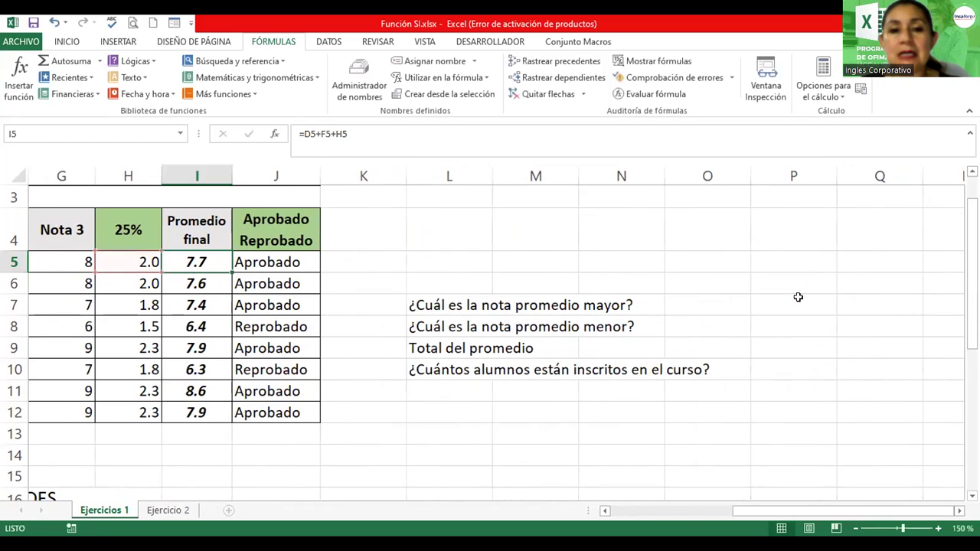
click(779, 309)
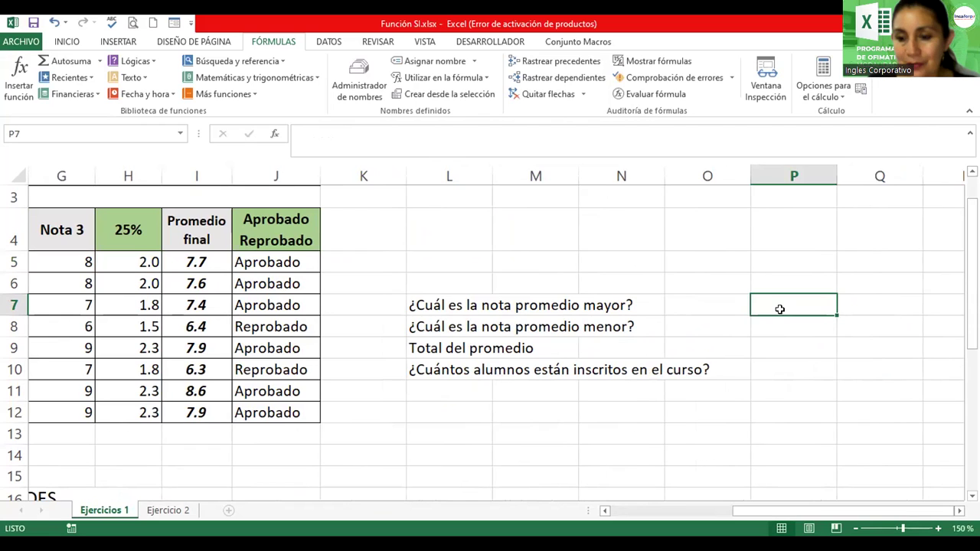
text(=m)
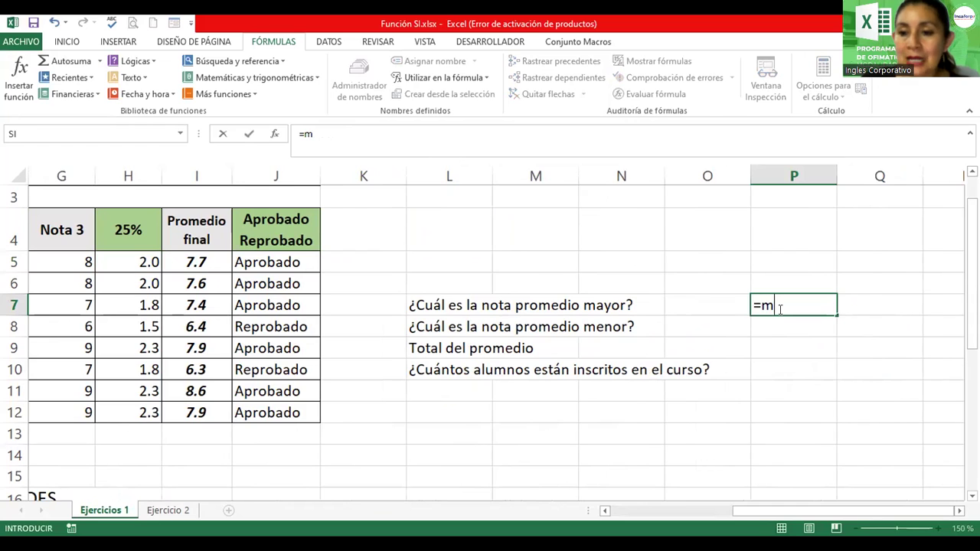
text(ax()
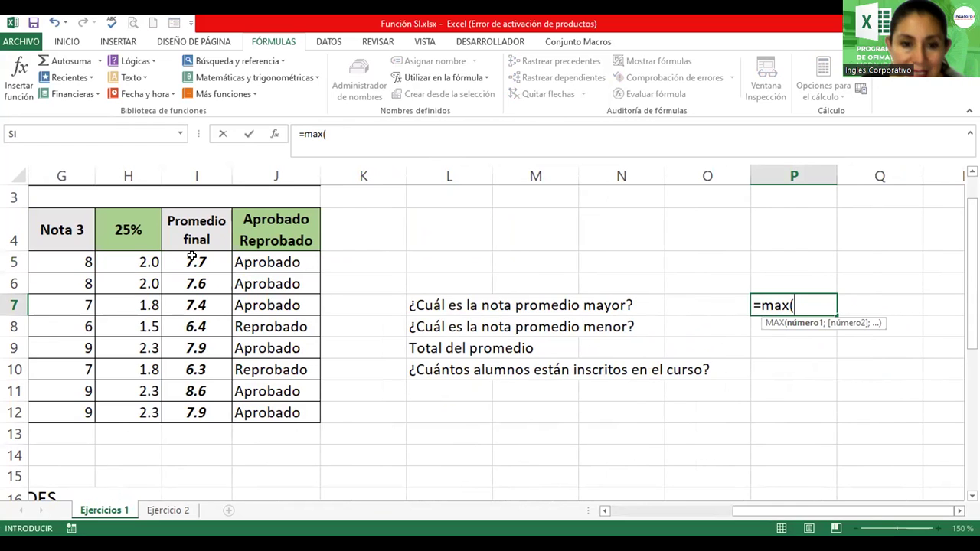
drag(191, 258, 198, 284)
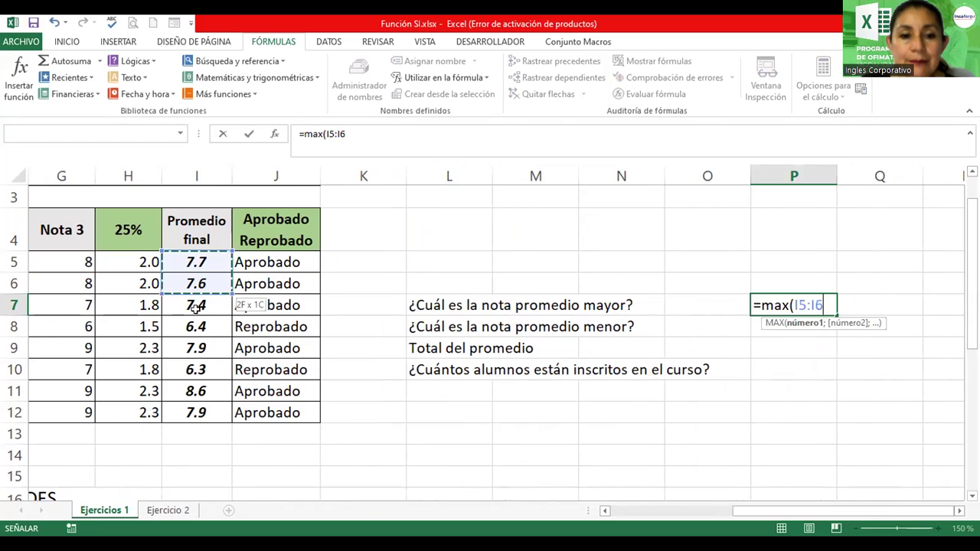
drag(185, 415, 190, 412)
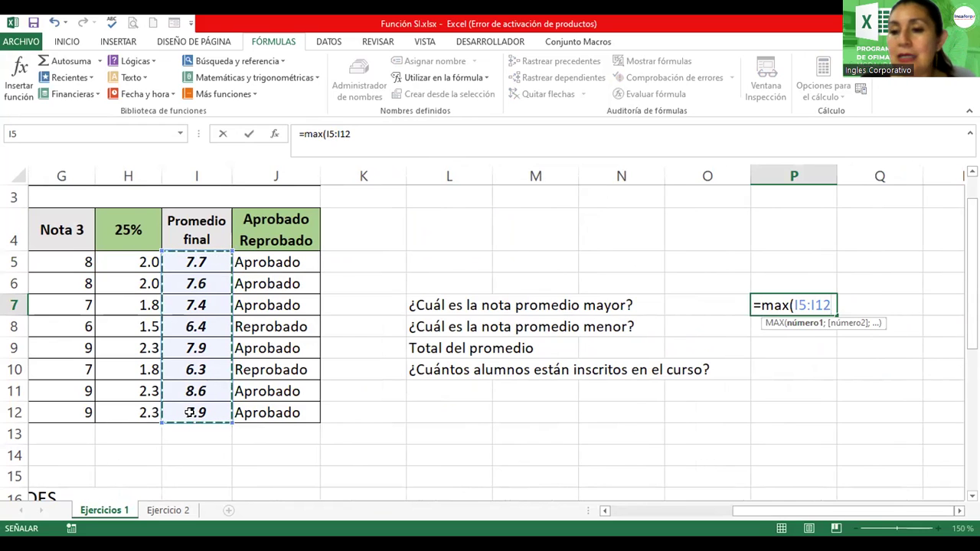
Confirm P7's maximum, then enter =MIN(I5:I12) in P8 to show the lowest average, 6.3
key(Return)
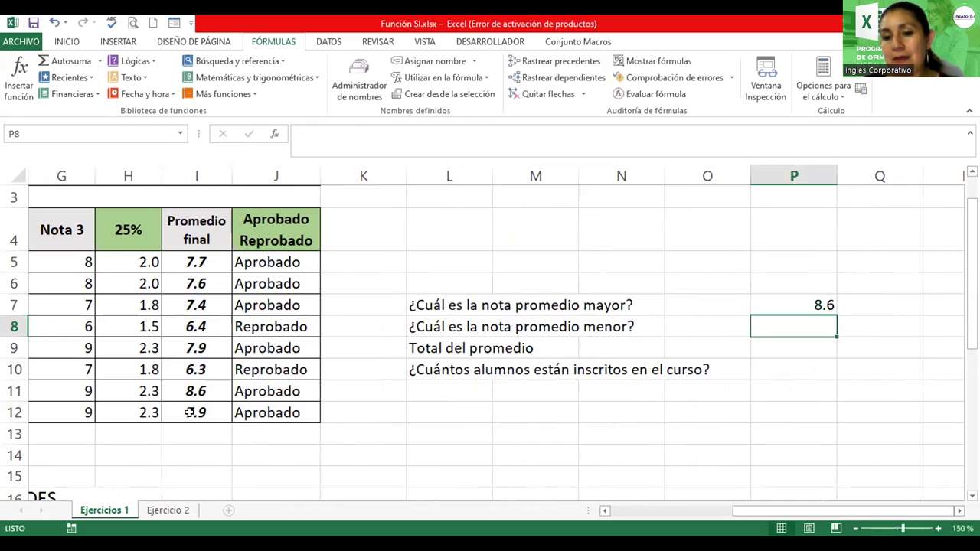
text(=)
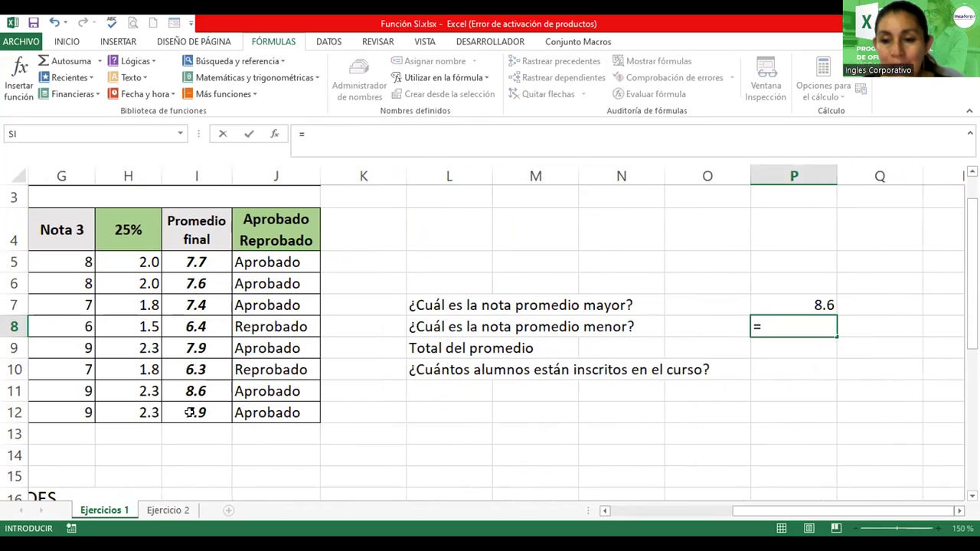
text(min)
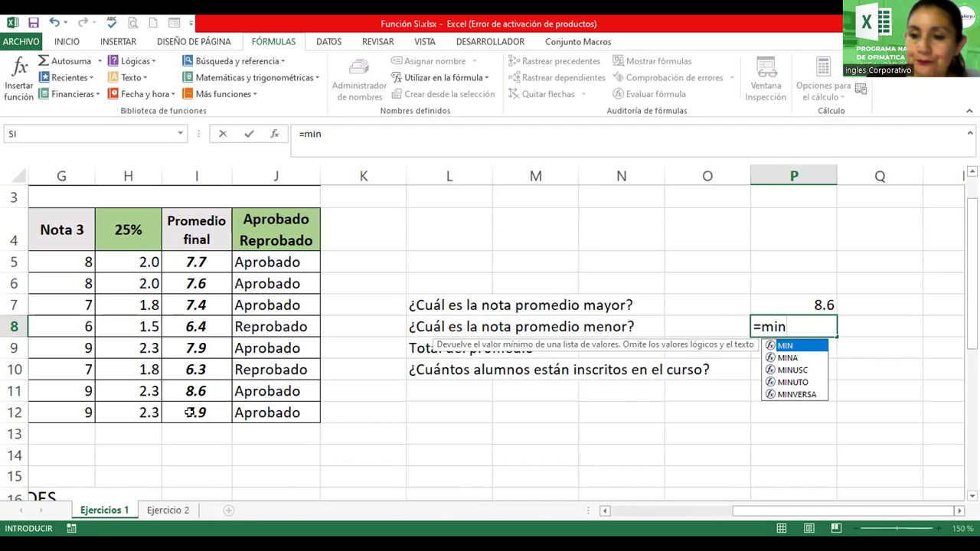
text(()
drag(196, 262, 194, 298)
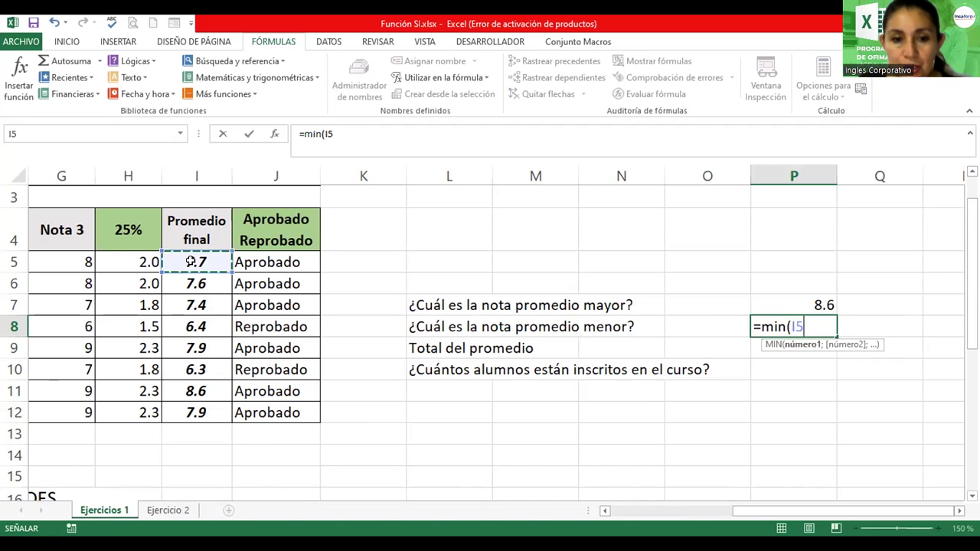
drag(189, 398, 188, 400)
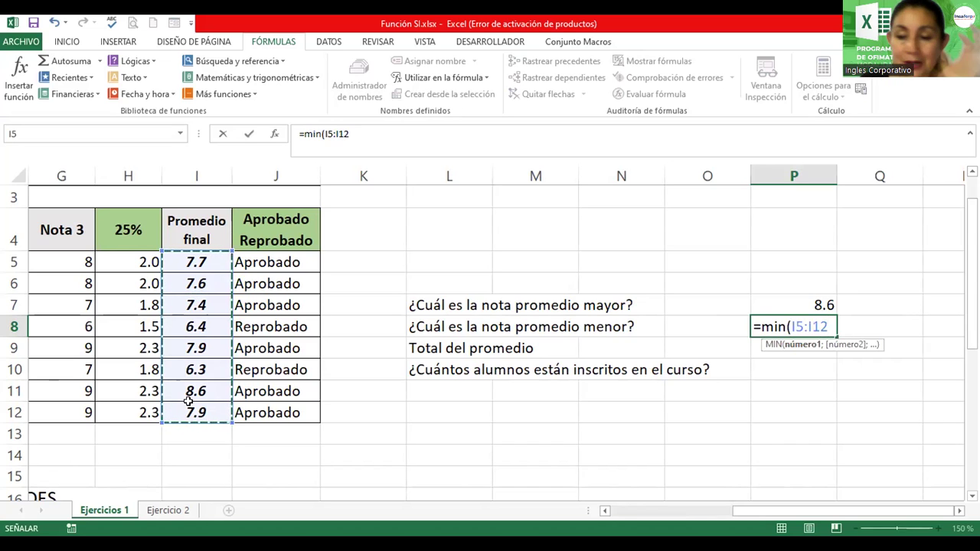
key(Return)
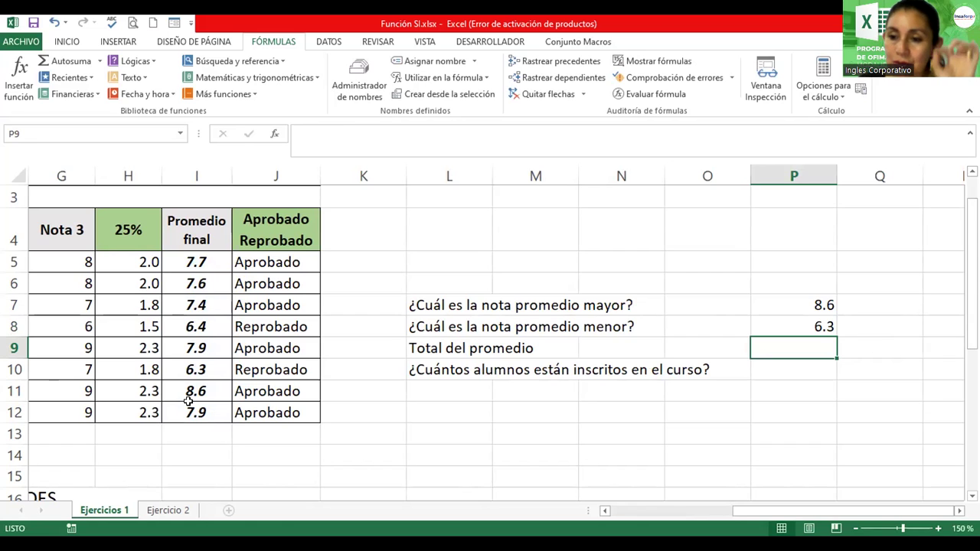
Enter =SUMA(I5:I12) in P9 to total the final averages, 59.7
text(=s)
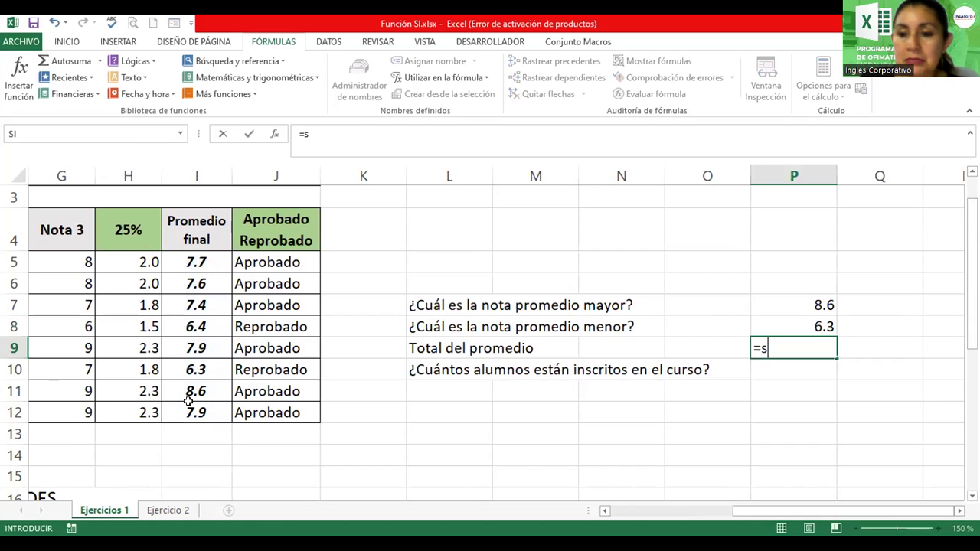
text(uma()
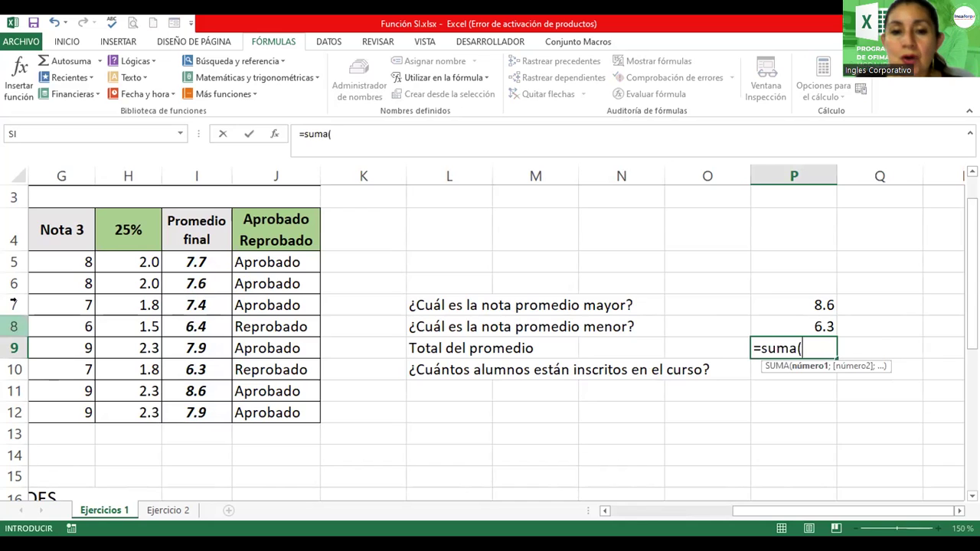
drag(201, 262, 202, 297)
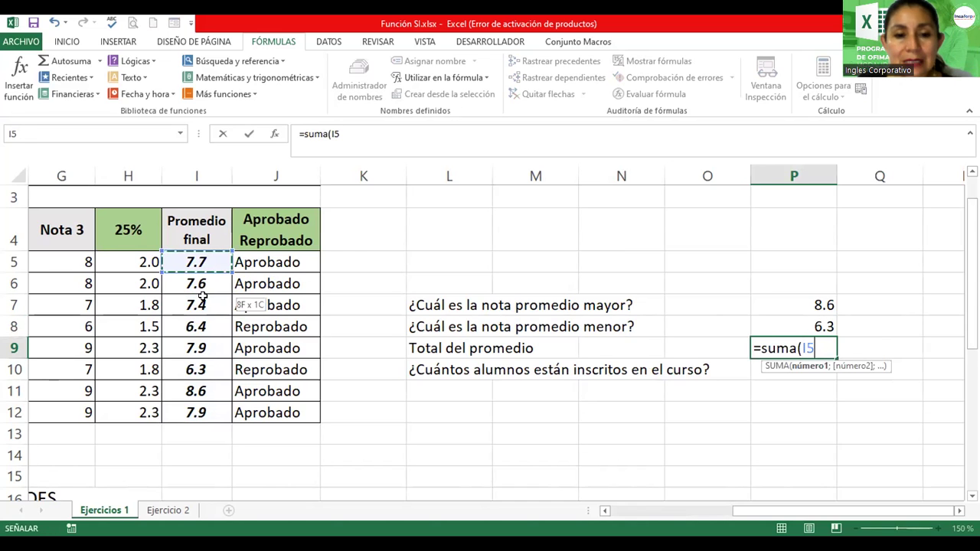
drag(200, 404, 202, 404)
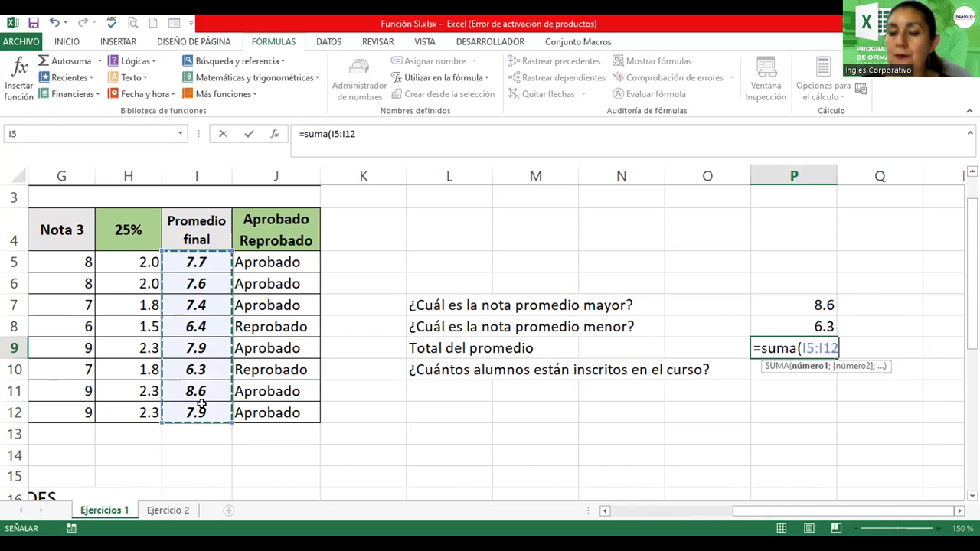
key(Return)
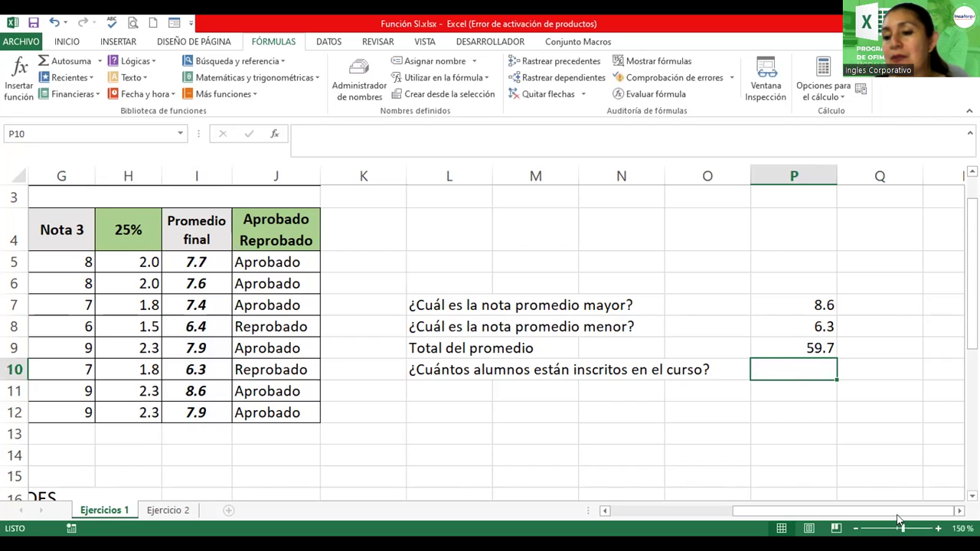
drag(901, 515, 806, 473)
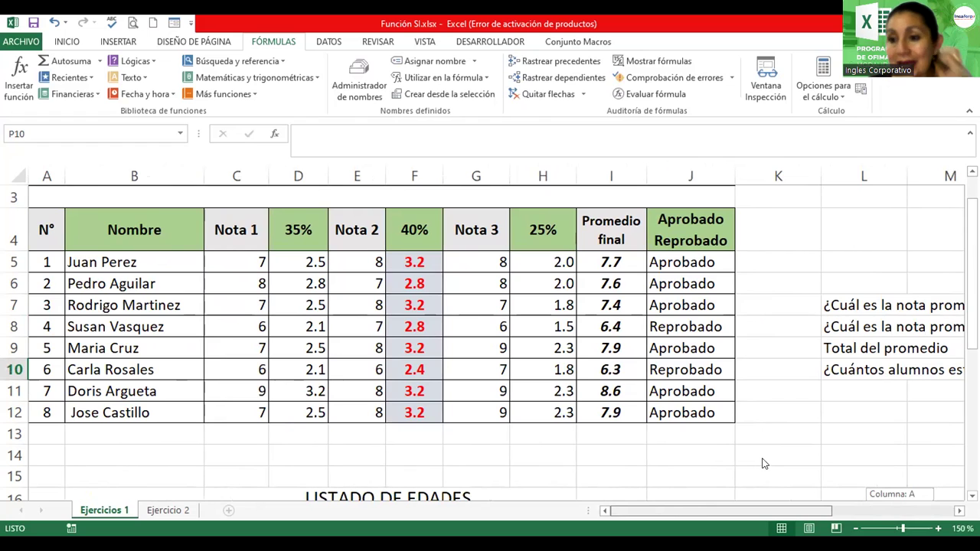
drag(763, 463, 913, 476)
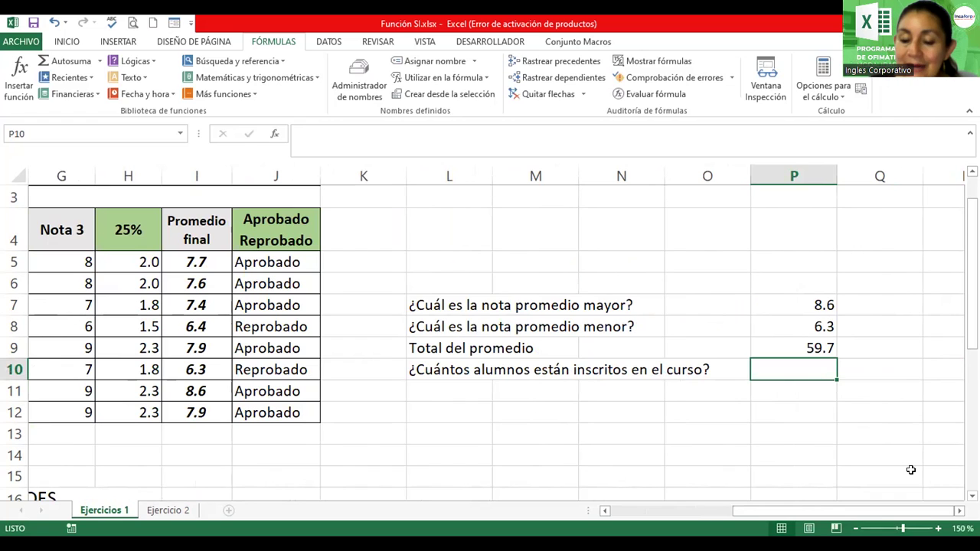
Enter =CONTARA(B5:B12) in P10 to count the 8 enrolled students
text(=c)
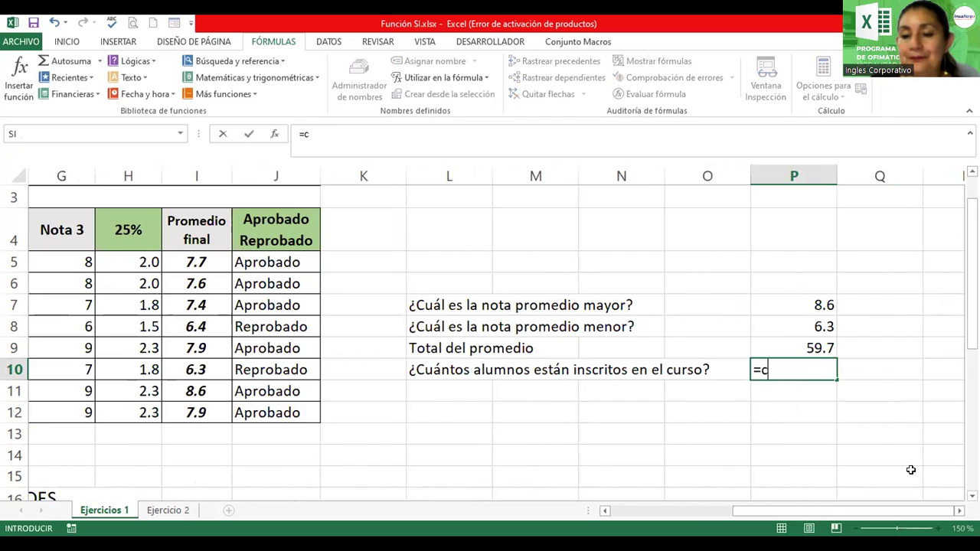
text(ontara()
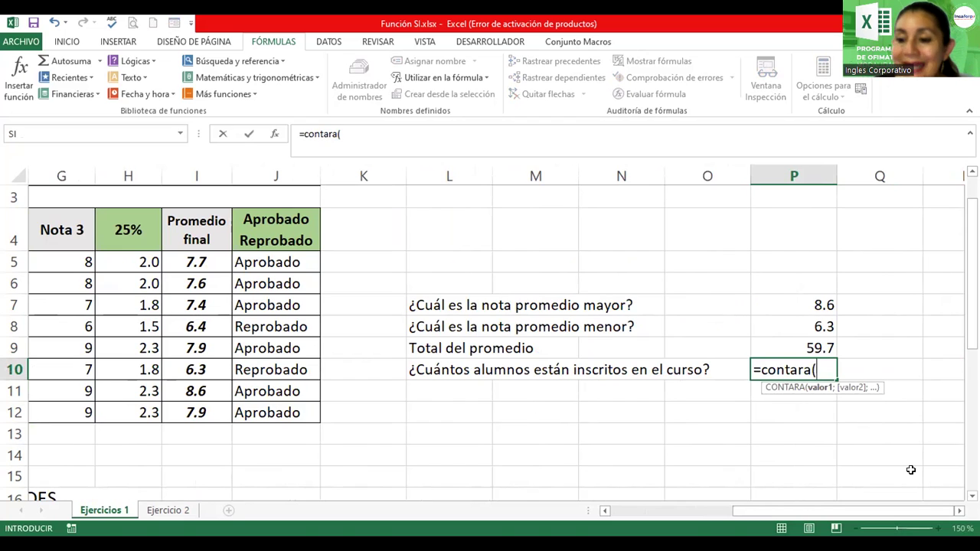
drag(912, 513, 801, 512)
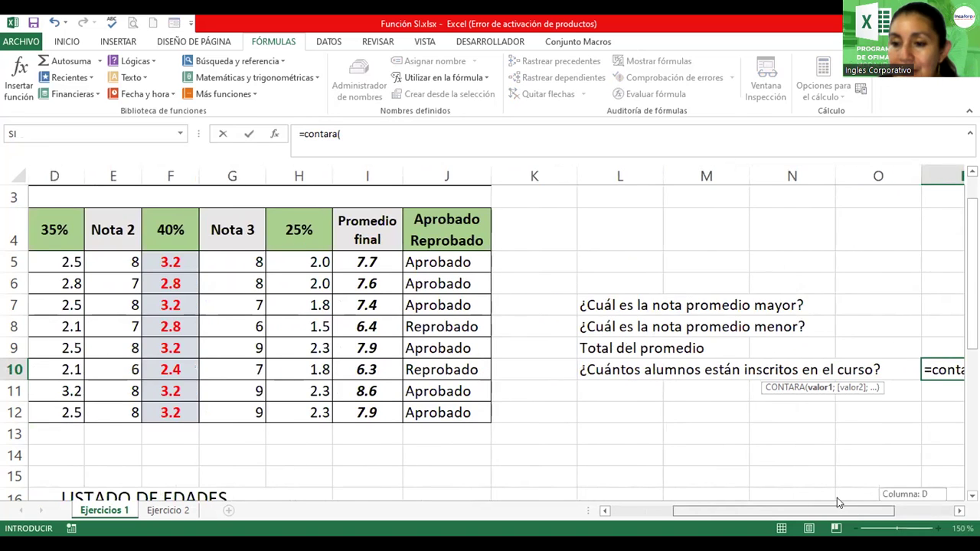
click(135, 262)
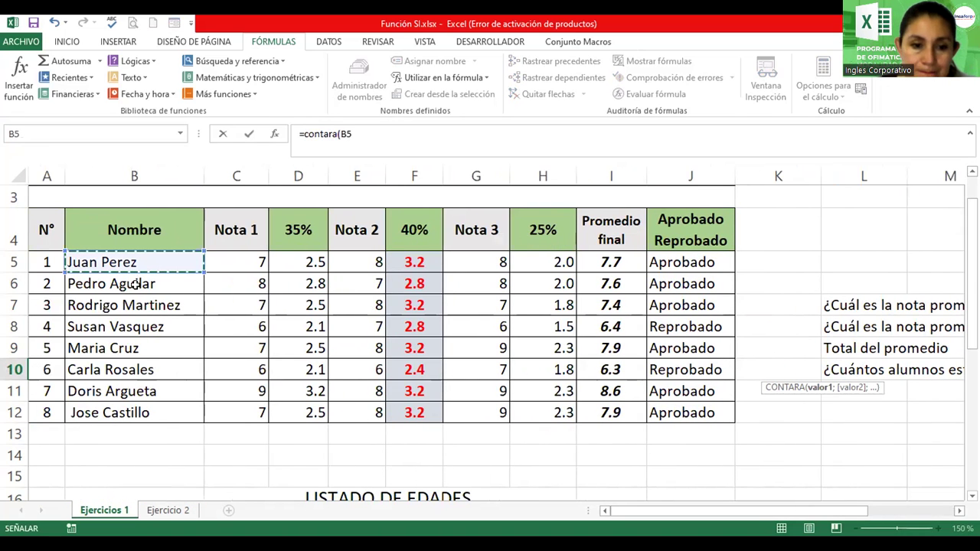
shift+click(134, 402)
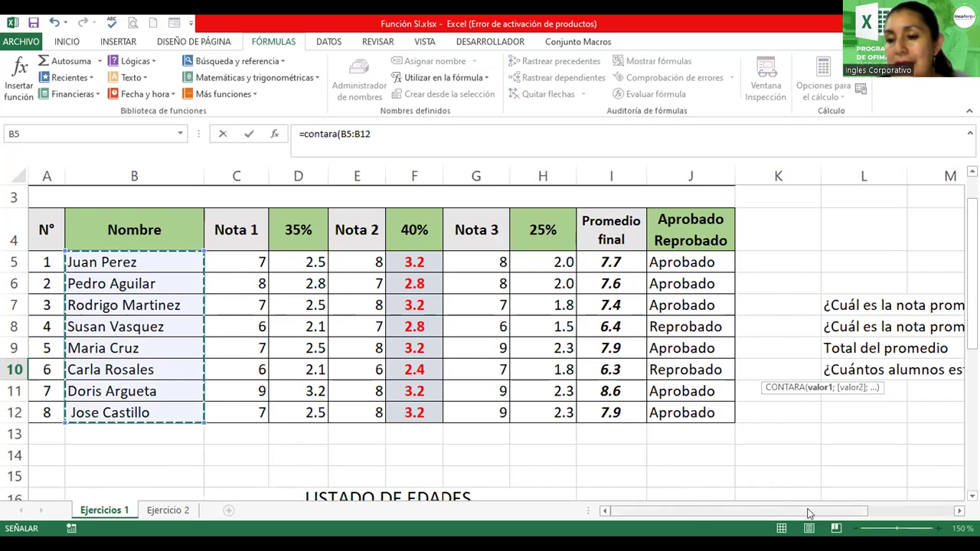
drag(808, 513, 951, 490)
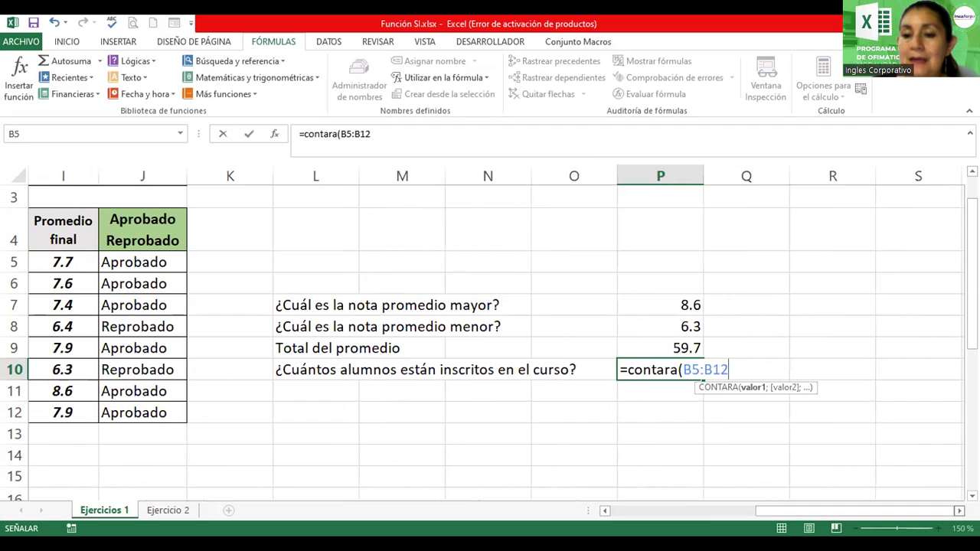
key(Return)
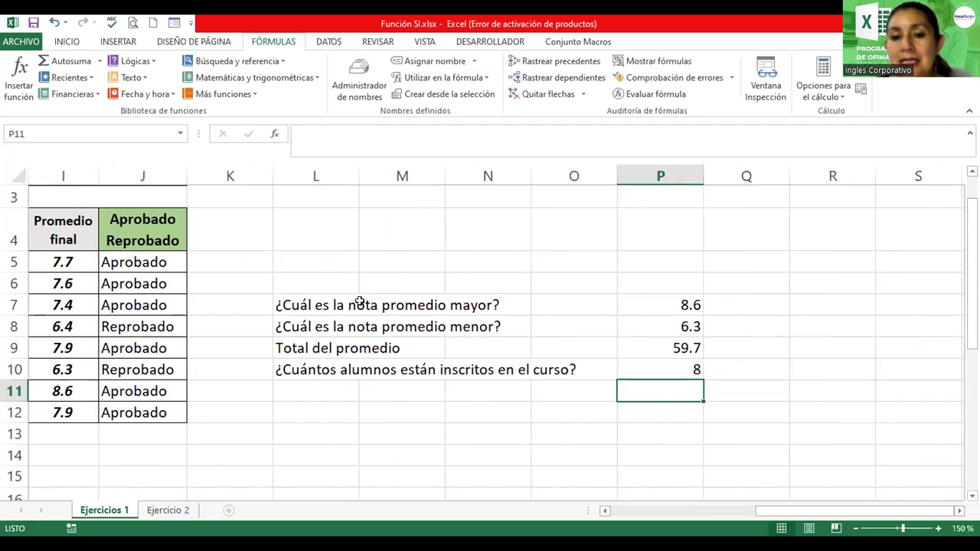
drag(356, 303, 571, 301)
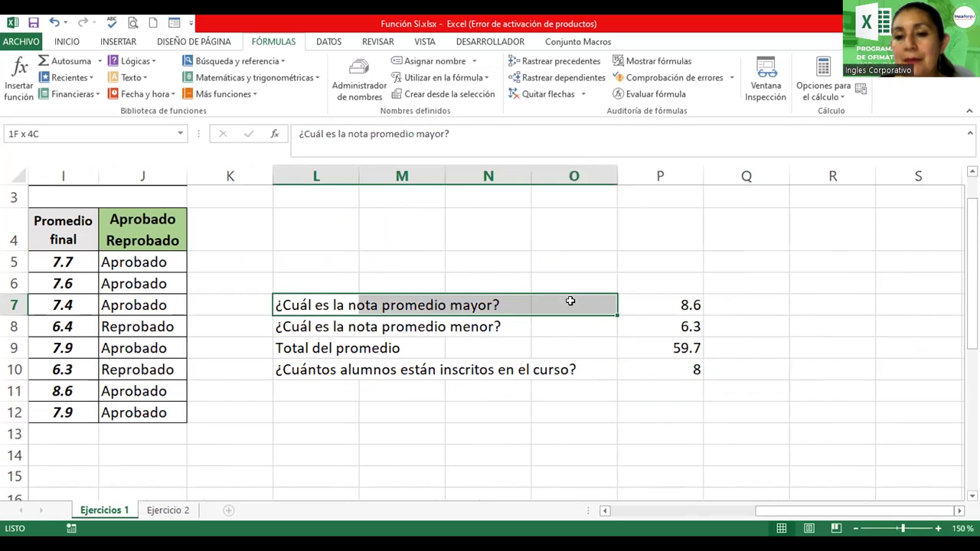
Merge and centre each question row: L7:O7, L8:O8, L9:O9 and L10:O10
click(64, 42)
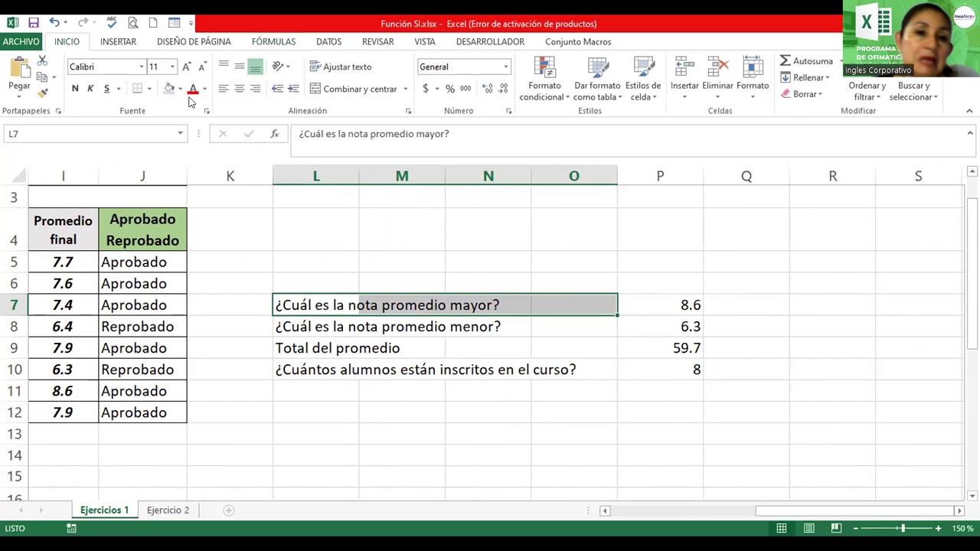
click(344, 88)
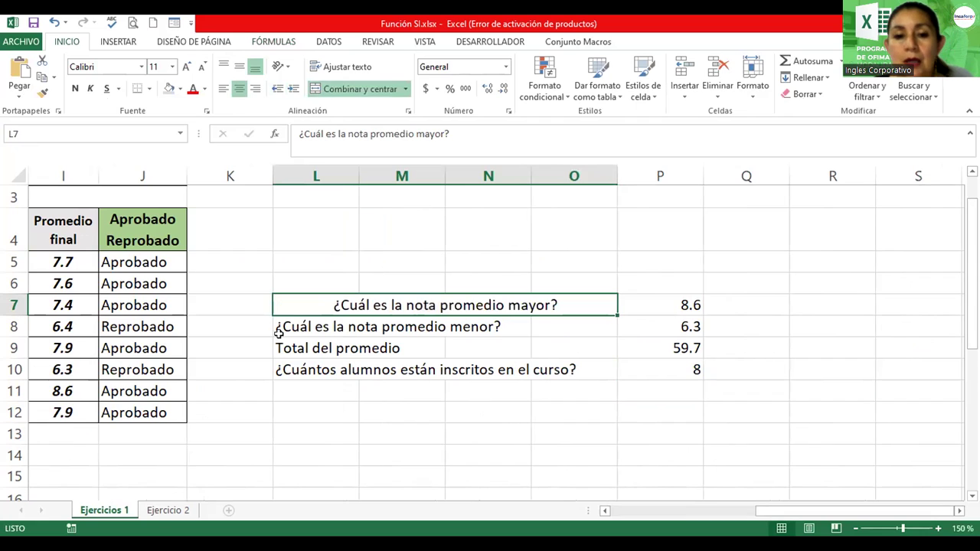
drag(278, 330, 551, 327)
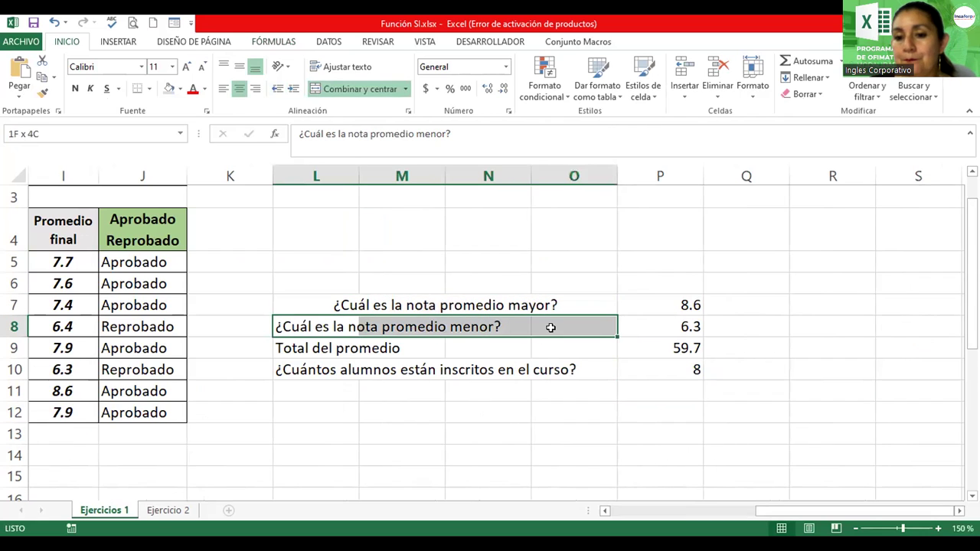
click(352, 88)
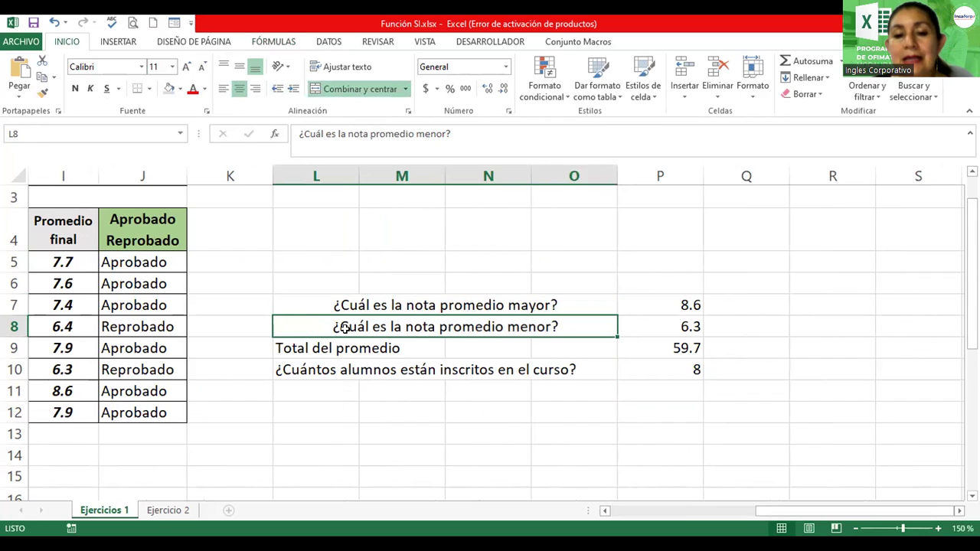
drag(310, 347, 573, 354)
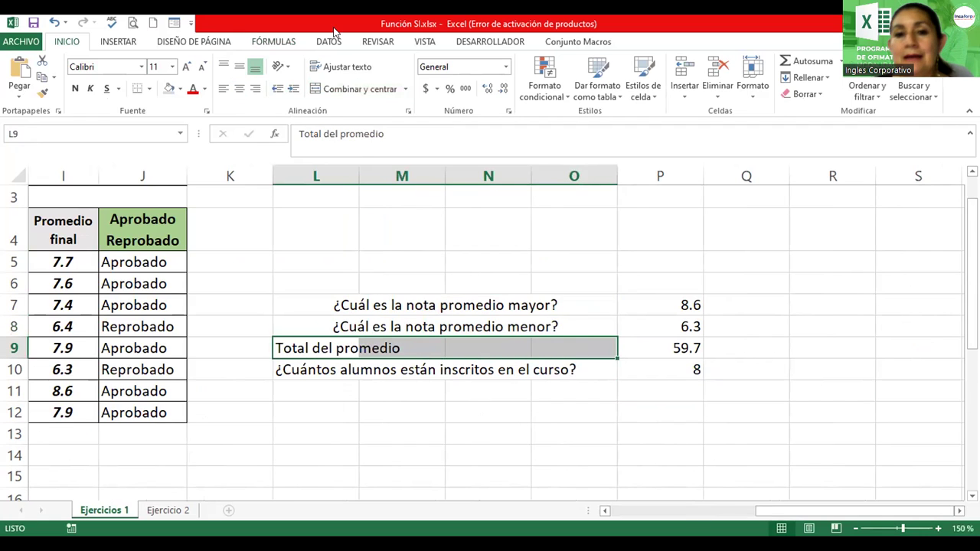
click(329, 88)
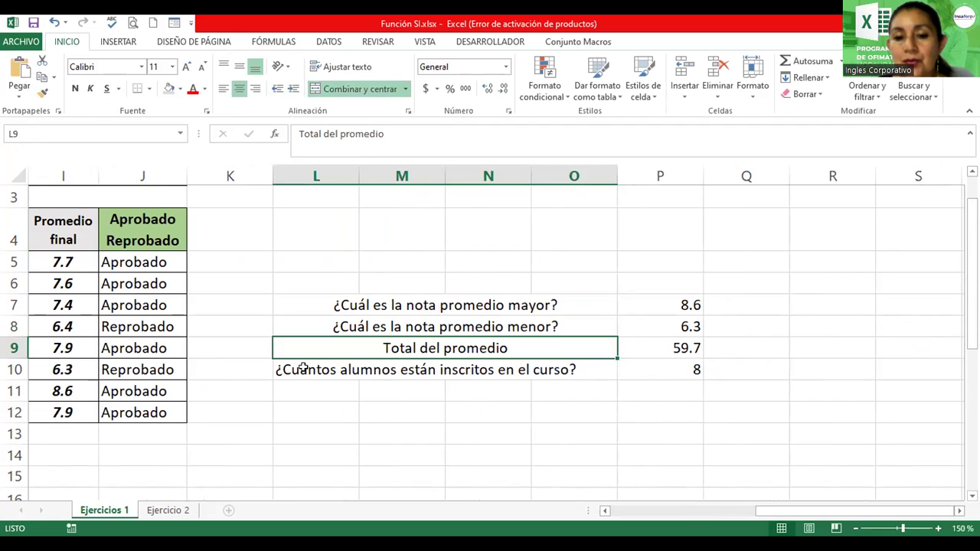
drag(304, 369, 575, 371)
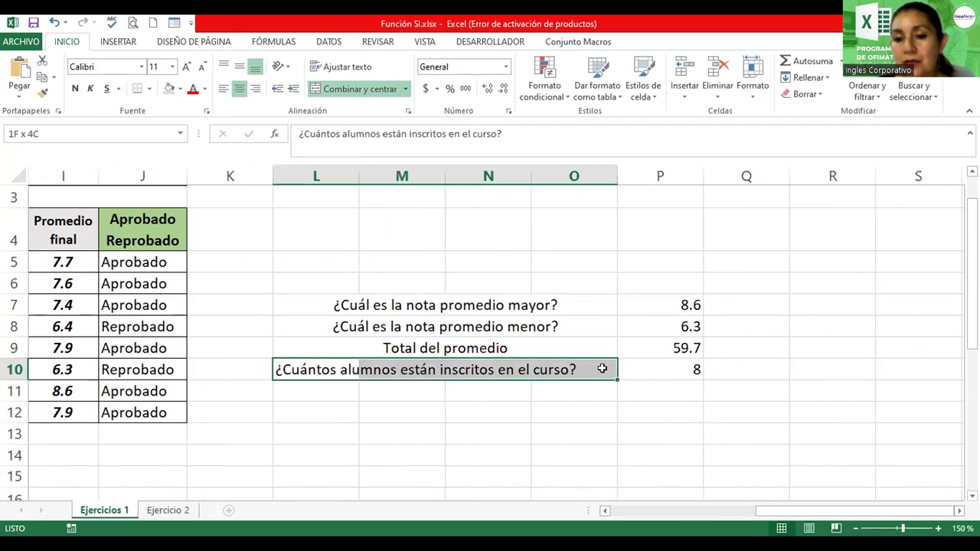
click(342, 89)
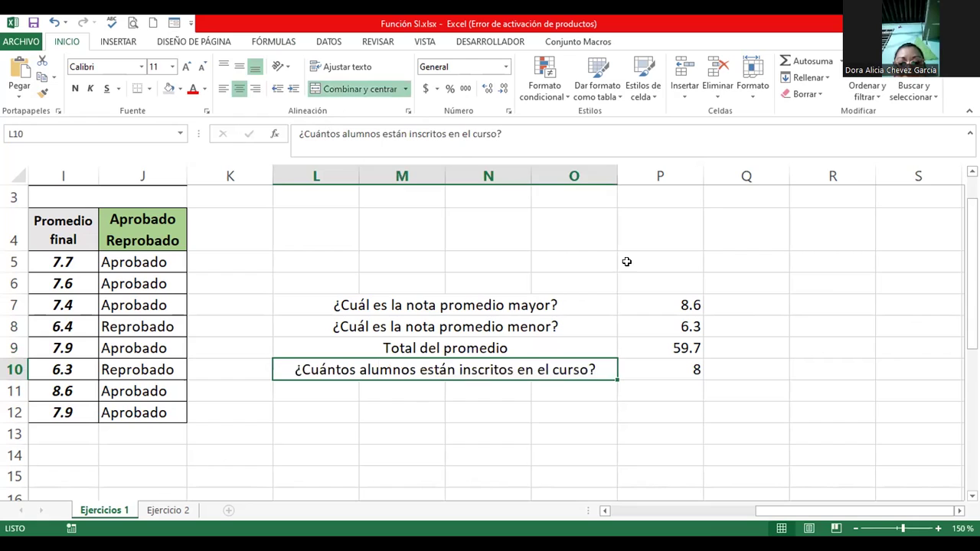
click(663, 306)
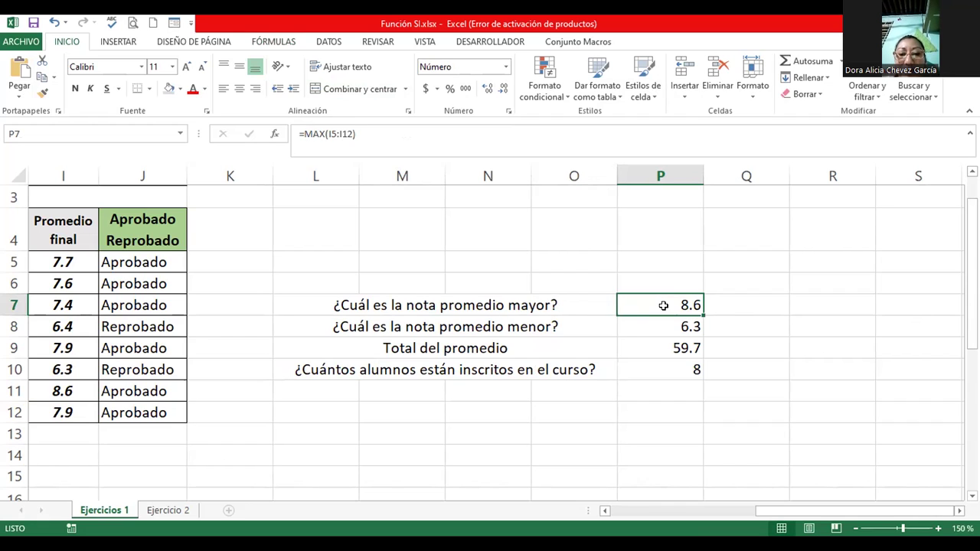
double_click(663, 306)
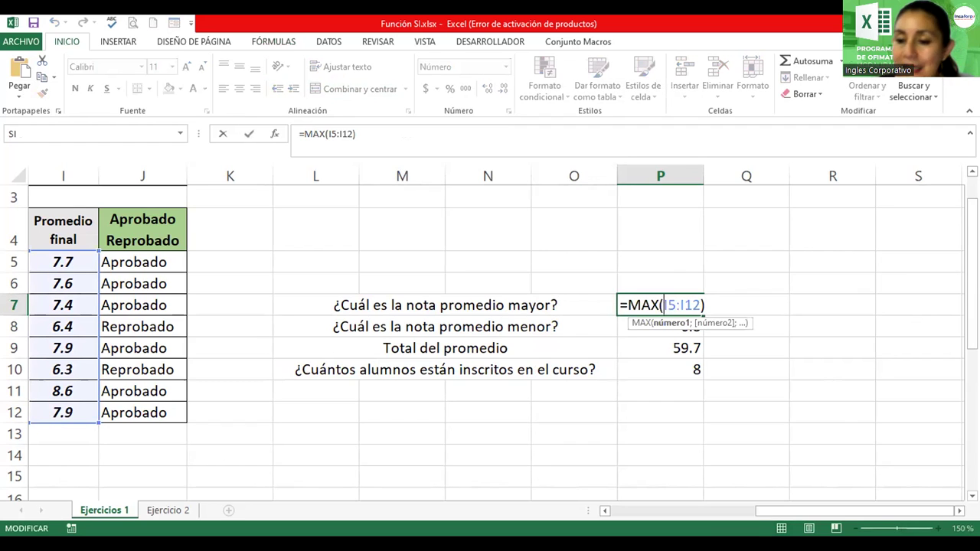
drag(908, 515, 886, 518)
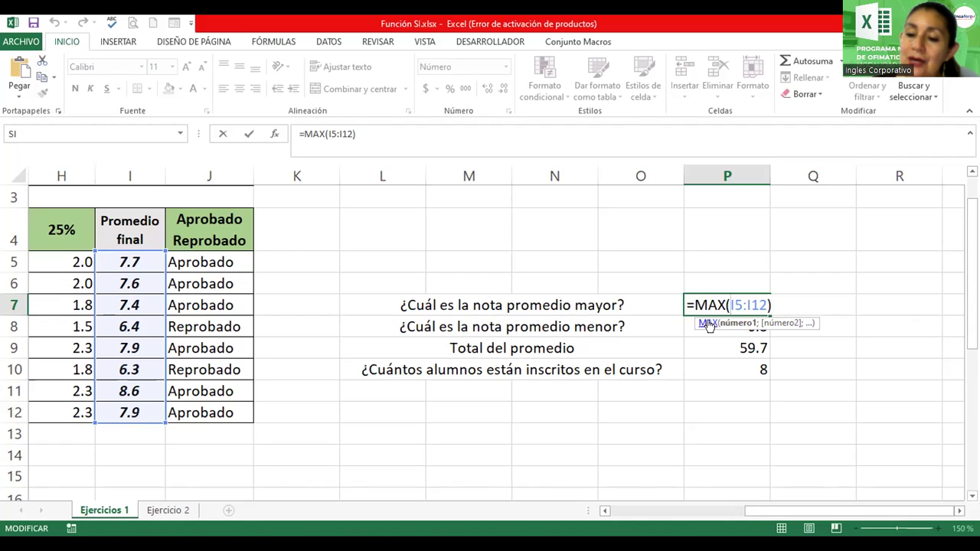
key(Return)
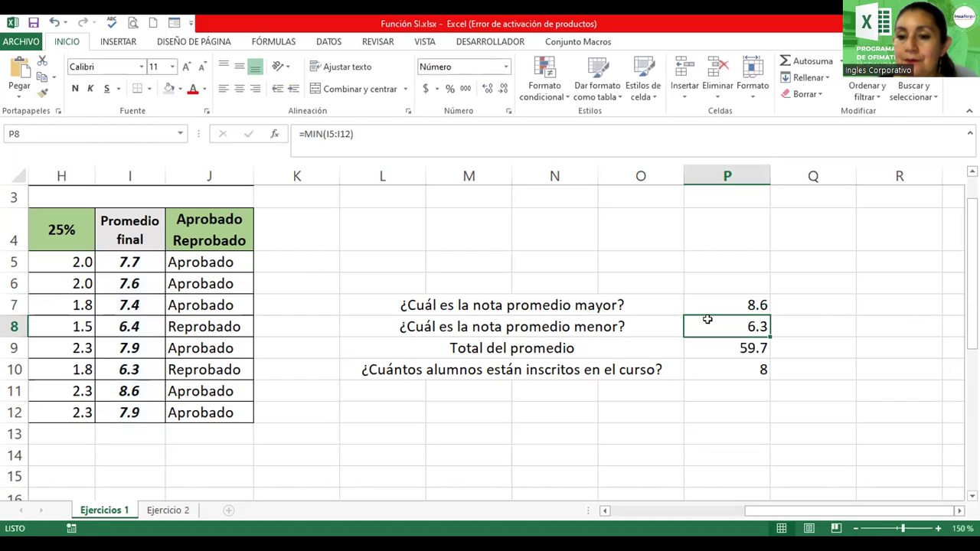
double_click(708, 321)
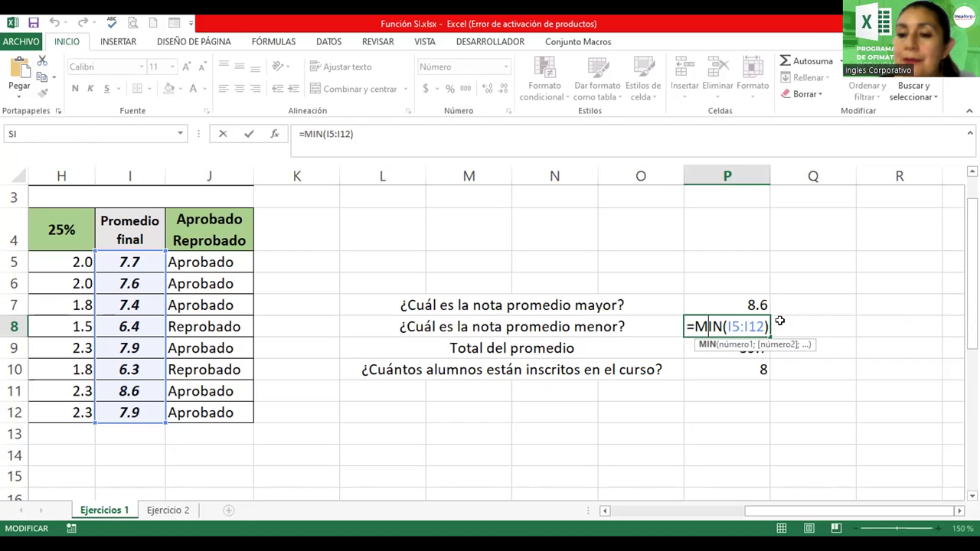
key(Return)
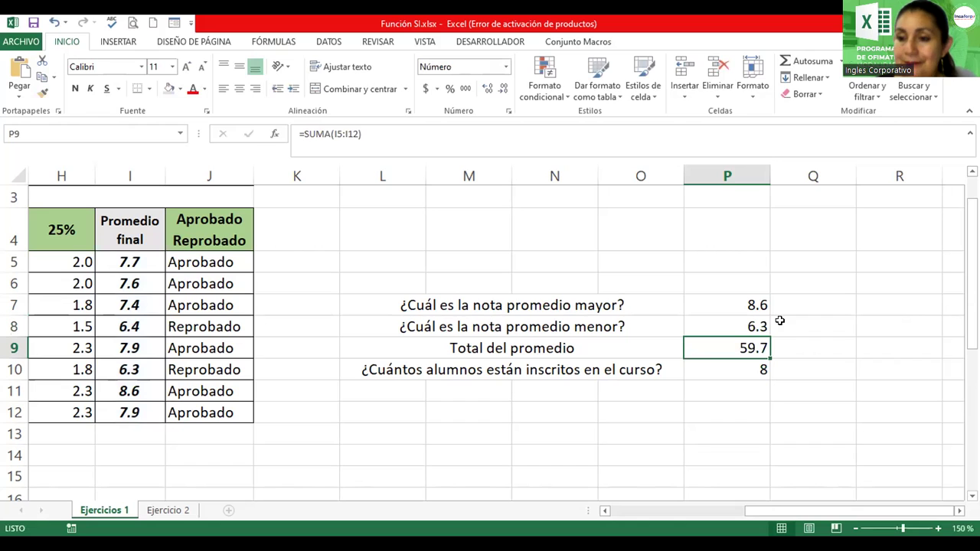
double_click(739, 348)
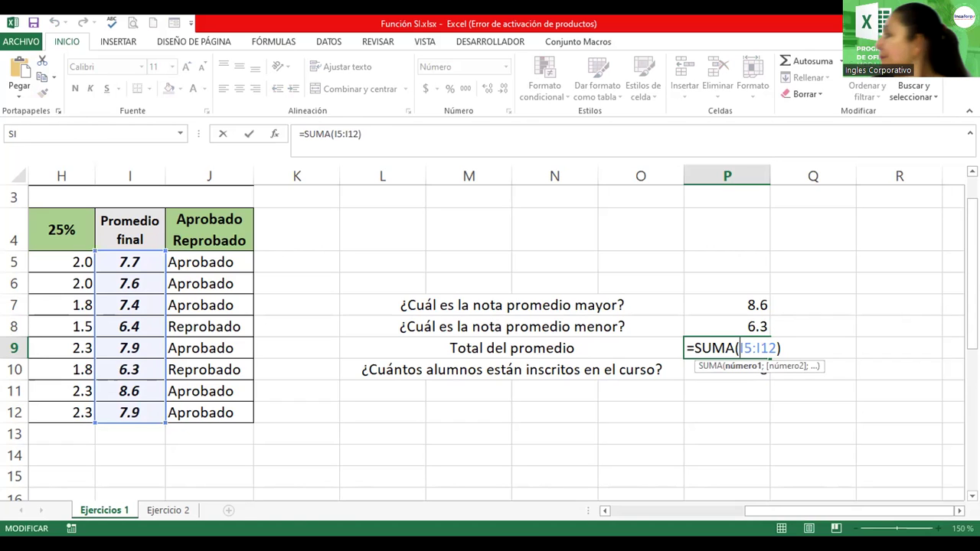
key(Return)
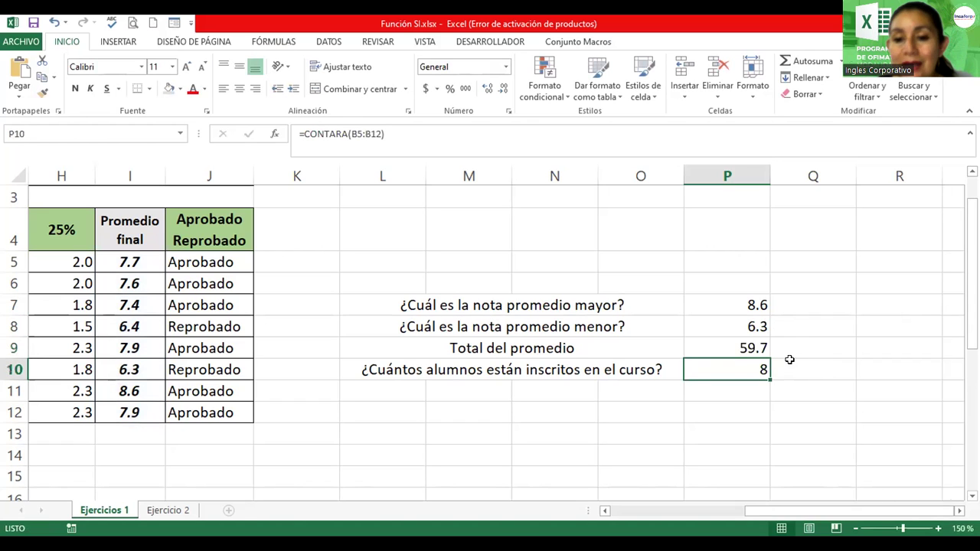
double_click(714, 370)
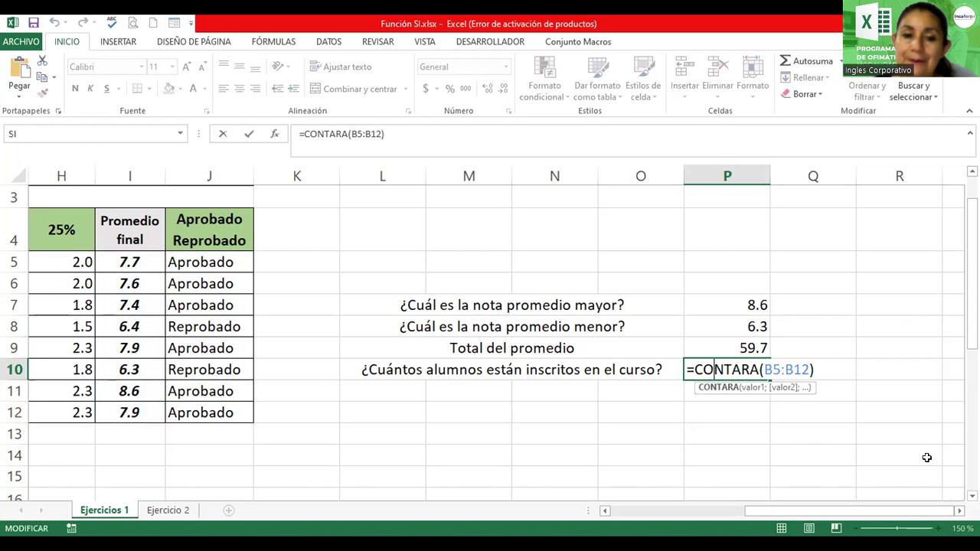
drag(919, 510, 827, 514)
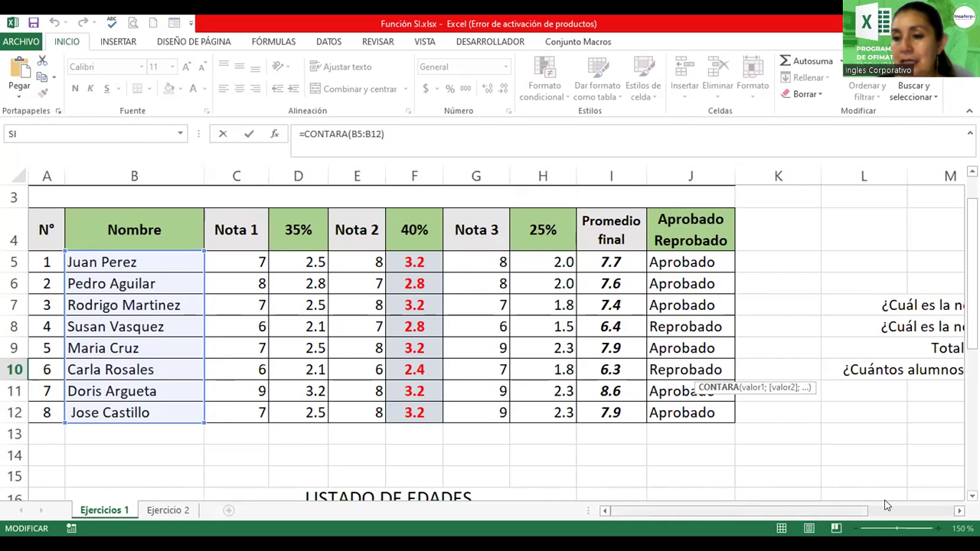
drag(819, 510, 924, 493)
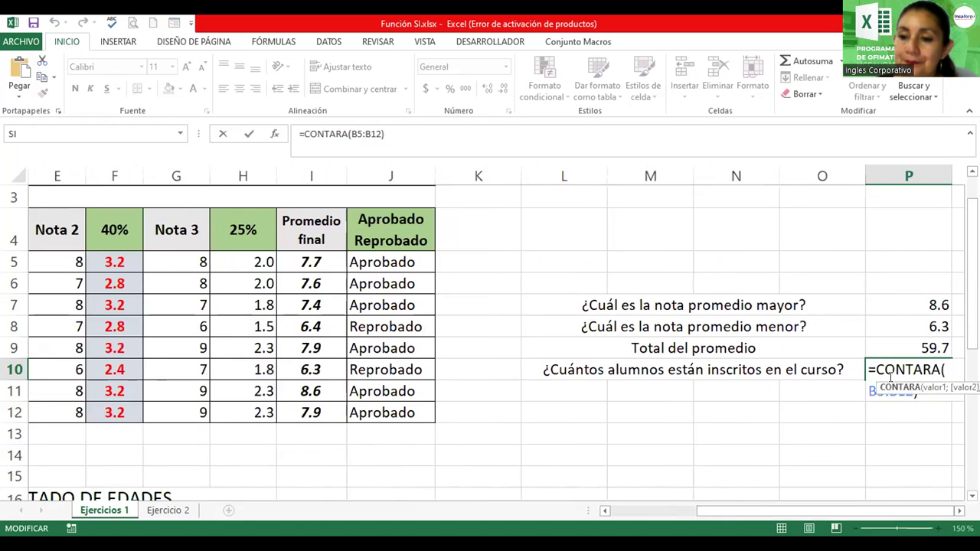
click(959, 510)
click(960, 510)
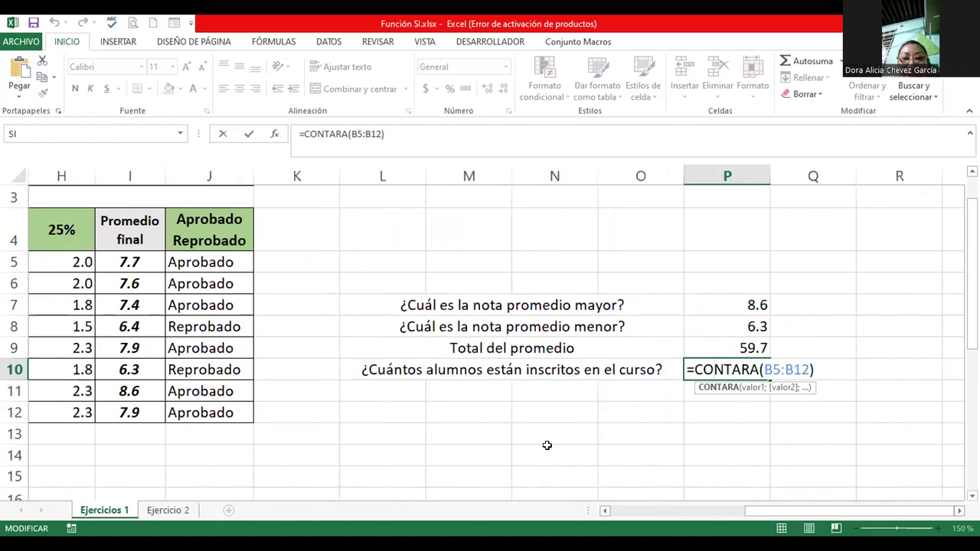
click(714, 369)
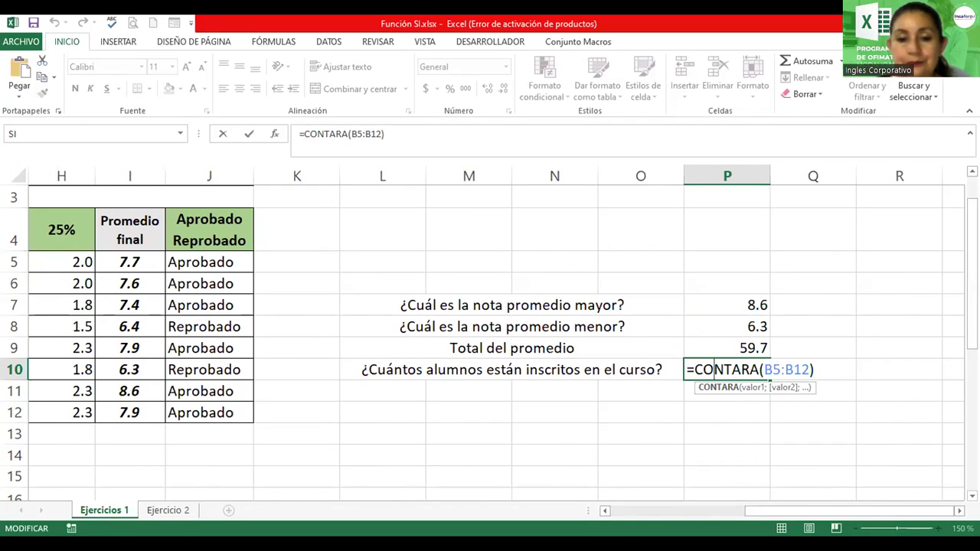
key(Return)
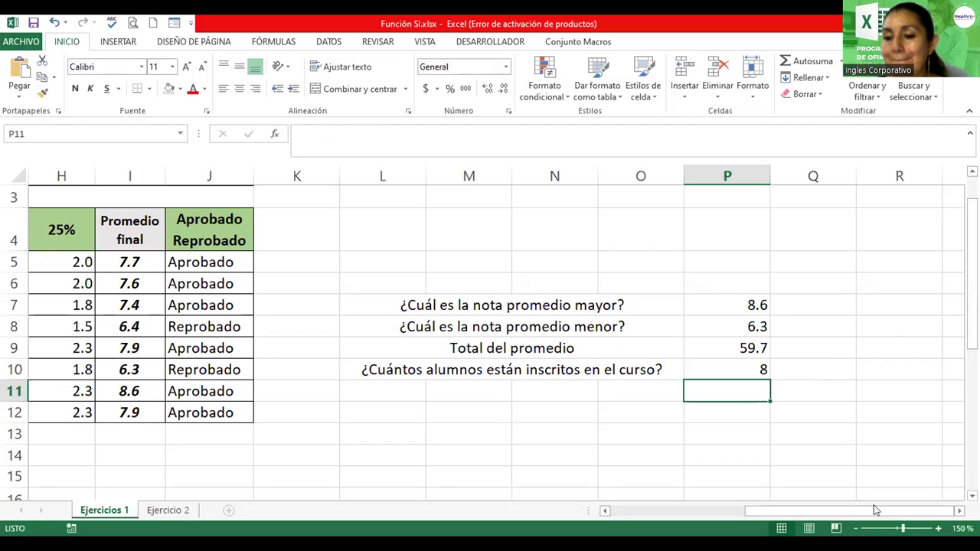
drag(856, 514, 766, 513)
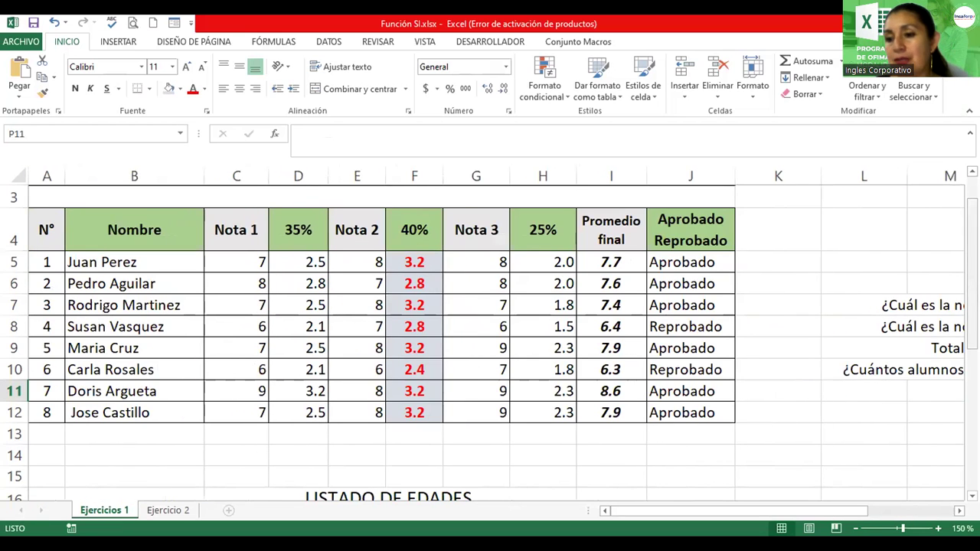
Begin the formula =si(F19 in G19, the first Edad cell of LISTADO DE EDADES
drag(972, 268, 972, 398)
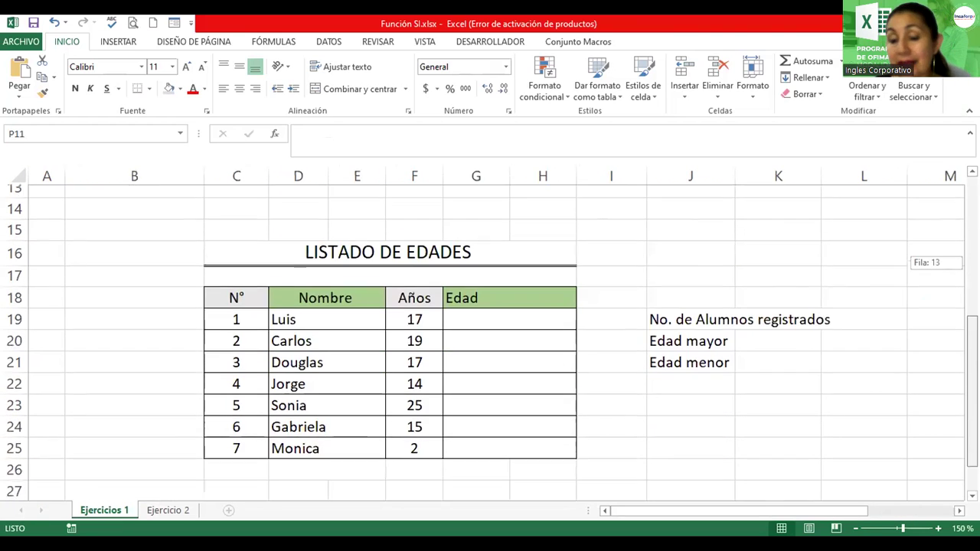
click(465, 284)
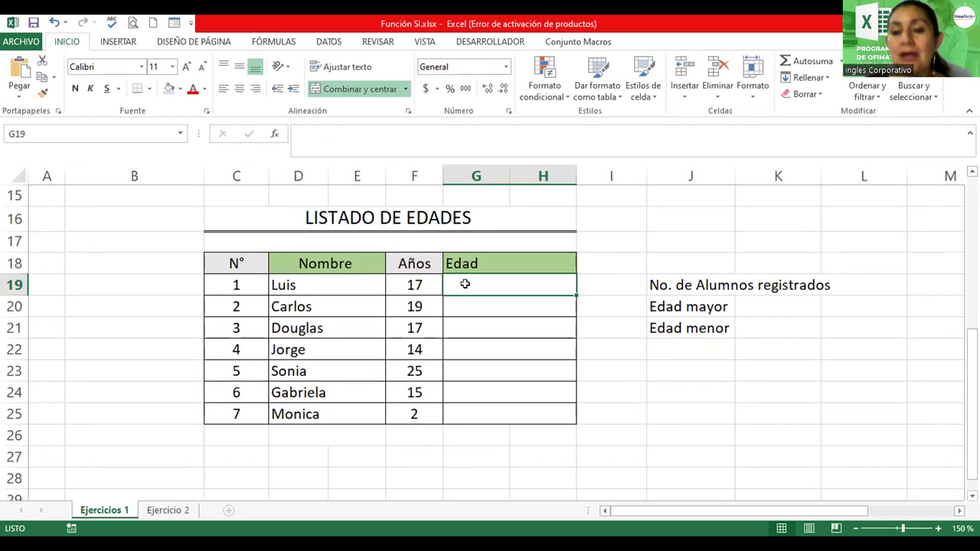
text(=)
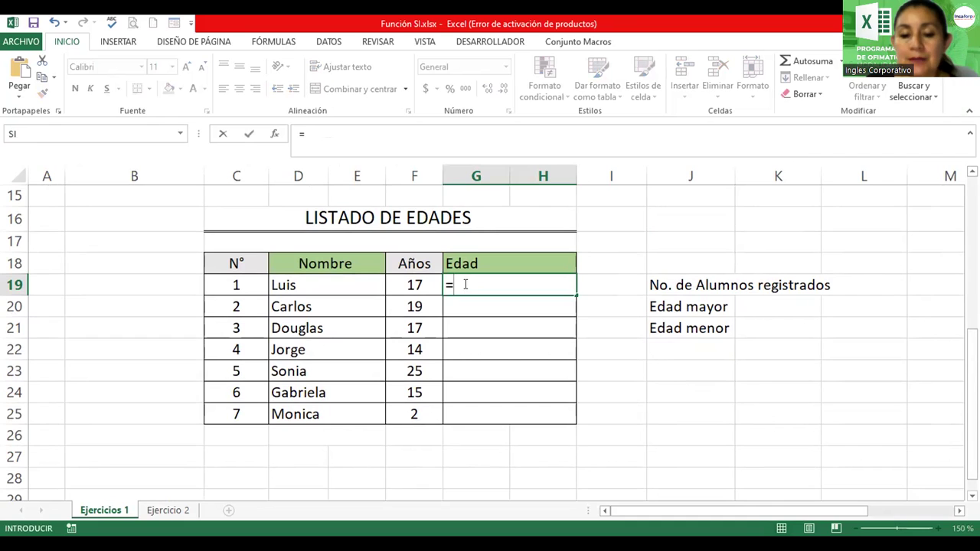
text(si)
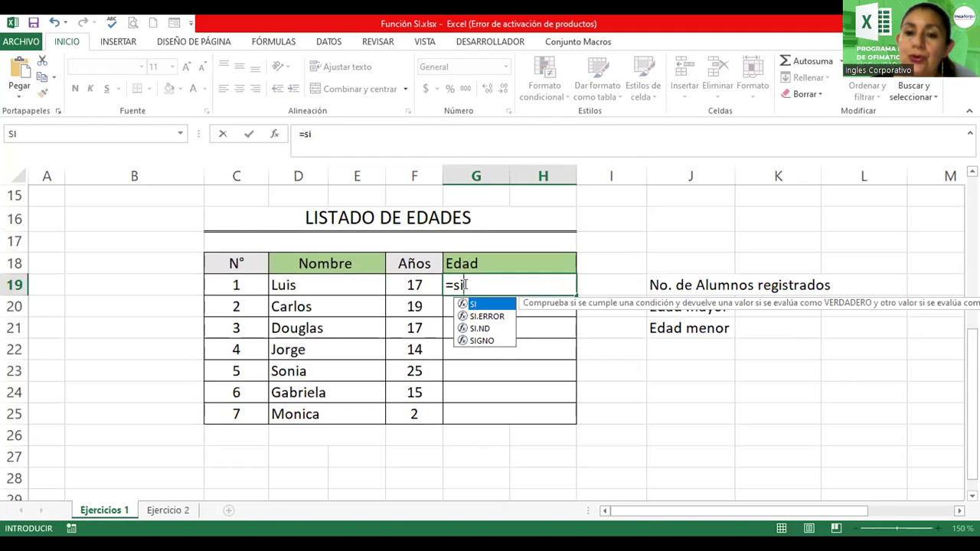
text(()
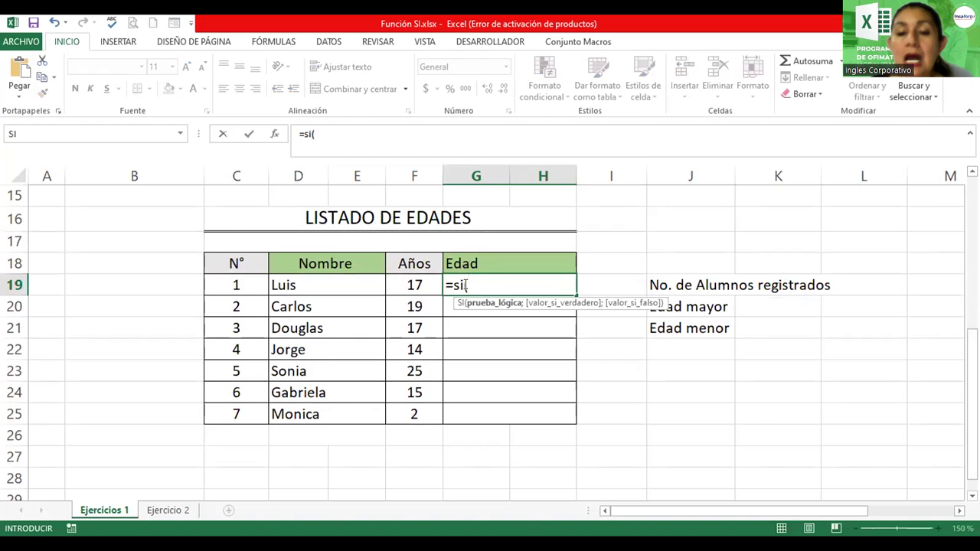
click(410, 285)
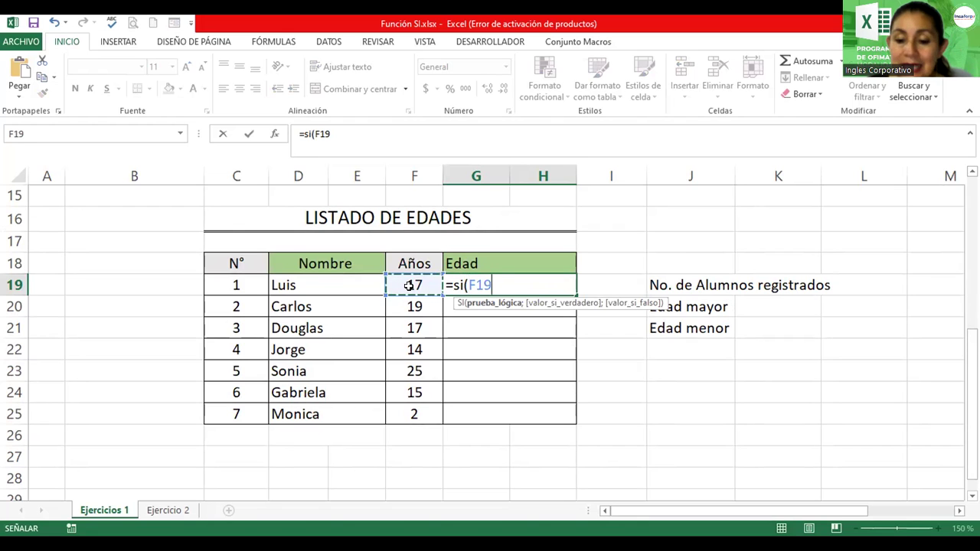
Complete G19 as =si(F19>=18;"Mayor de Edad";"No aplica"), replacing the Menor de edad text
text(>=18)
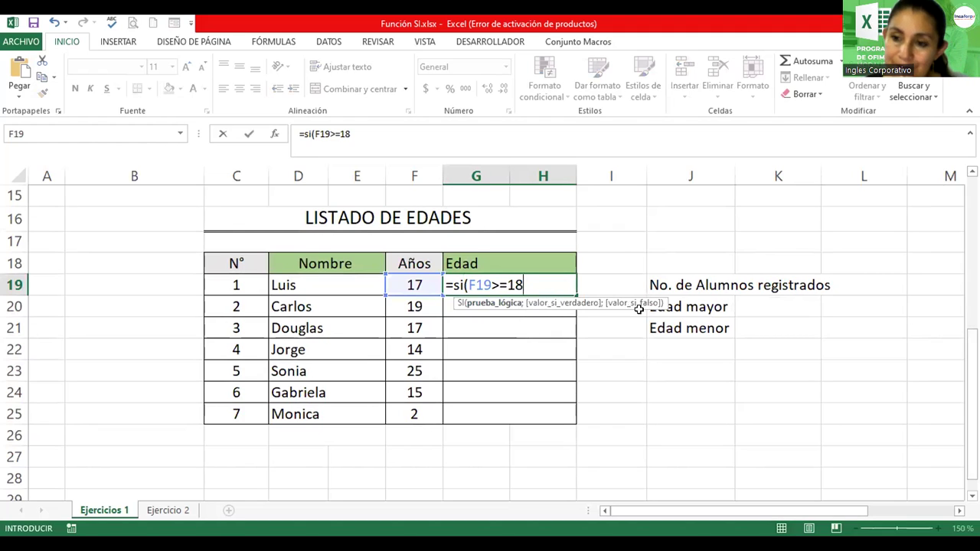
text(;)
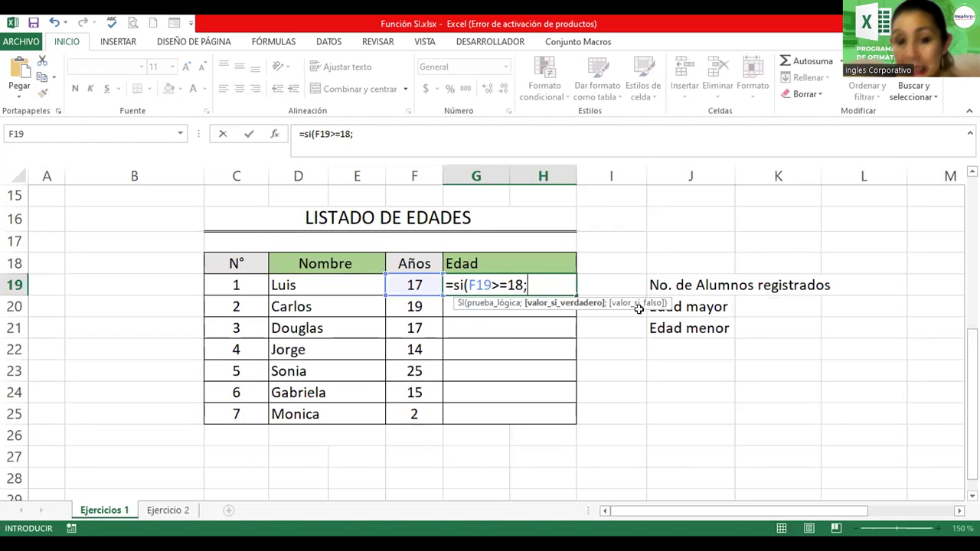
text("Mayor de Edad")
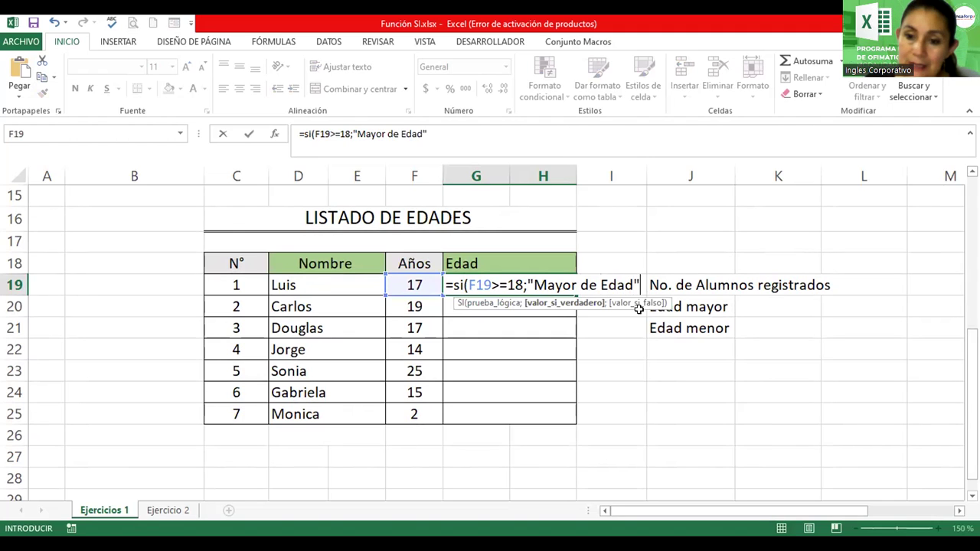
text(;)
text(")
text(Menor de edad)
key(BackSpace)
key(BackSpace)
key(BackSpace)
key(BackSpace)
key(BackSpace)
key(BackSpace)
key(BackSpace)
key(BackSpace)
key(BackSpace)
key(BackSpace)
key(BackSpace)
key(BackSpace)
text(No aplica"))
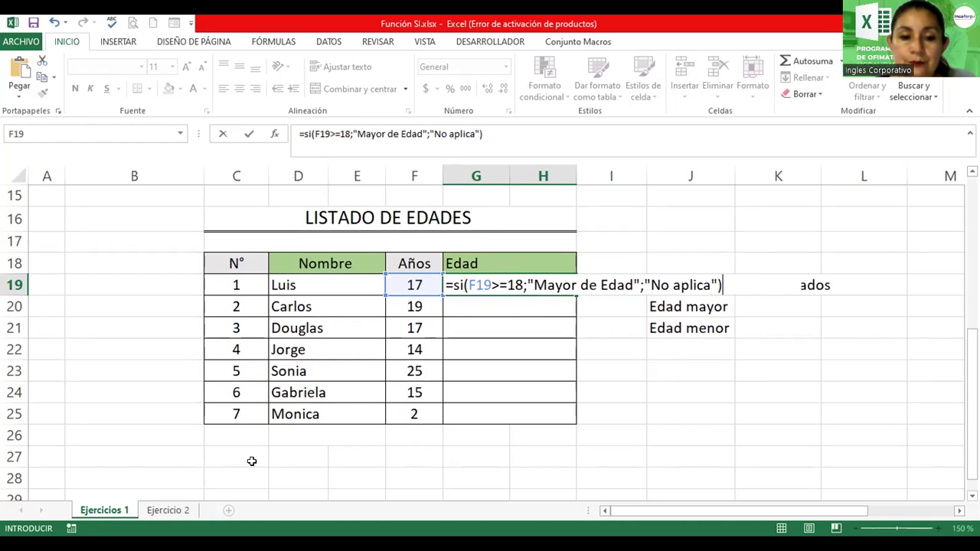
click(795, 344)
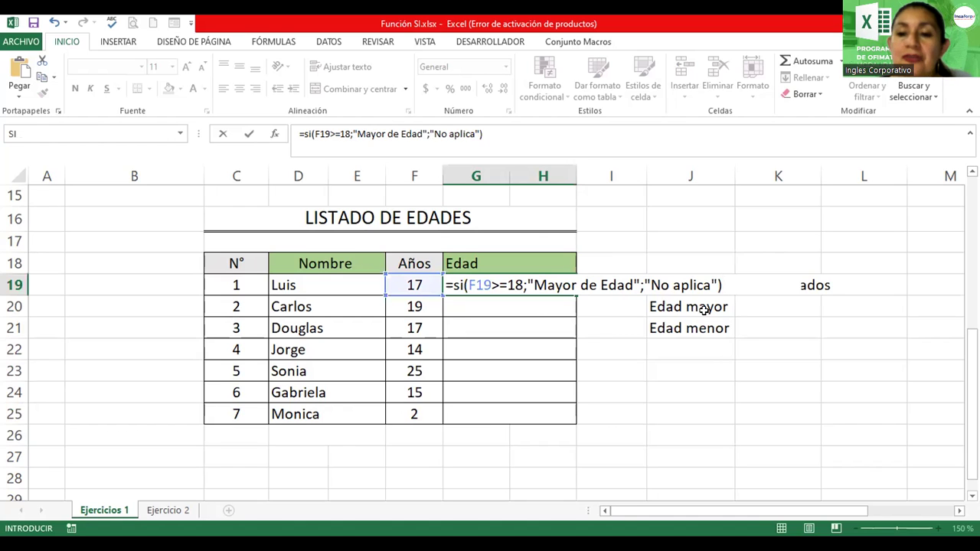
Replace No aplica with Menor de Edad in G19's formula and commit it
click(649, 285)
key(shift+Home)
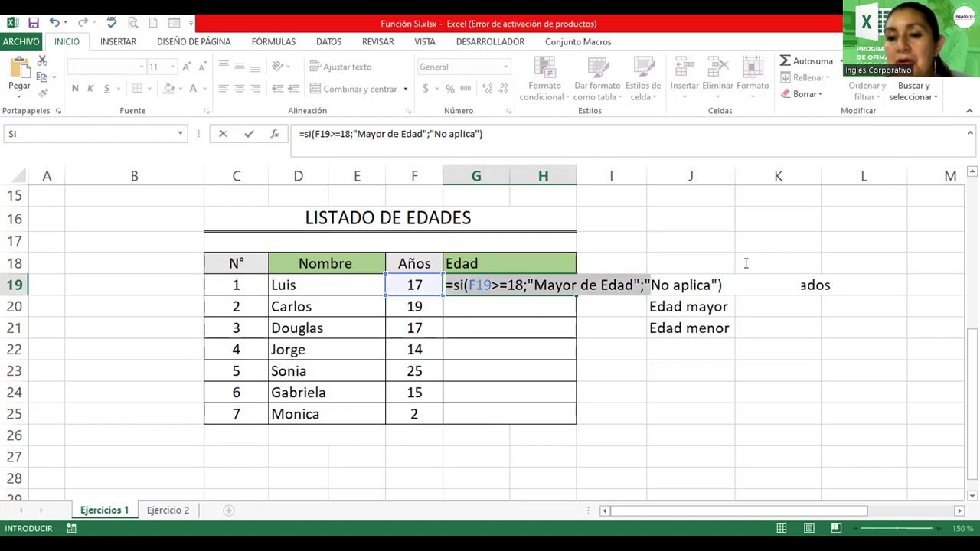
drag(651, 284, 712, 285)
text(Menor de Edad)
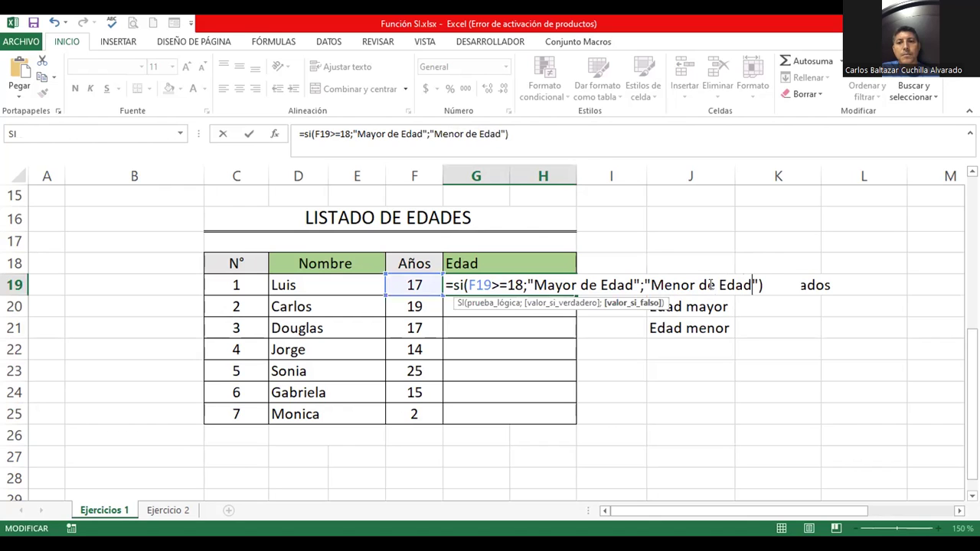
key(Return)
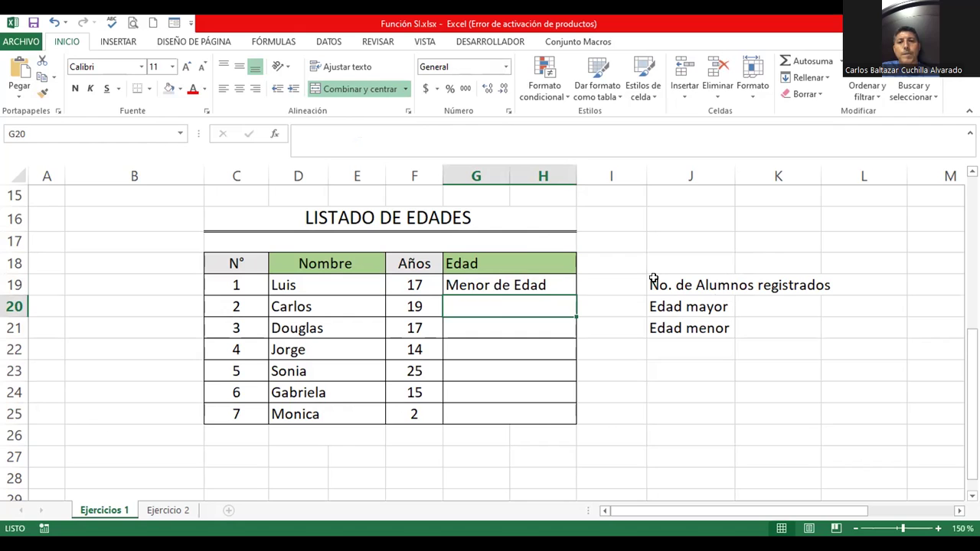
Fill the G19 age formula down through G25
double_click(501, 285)
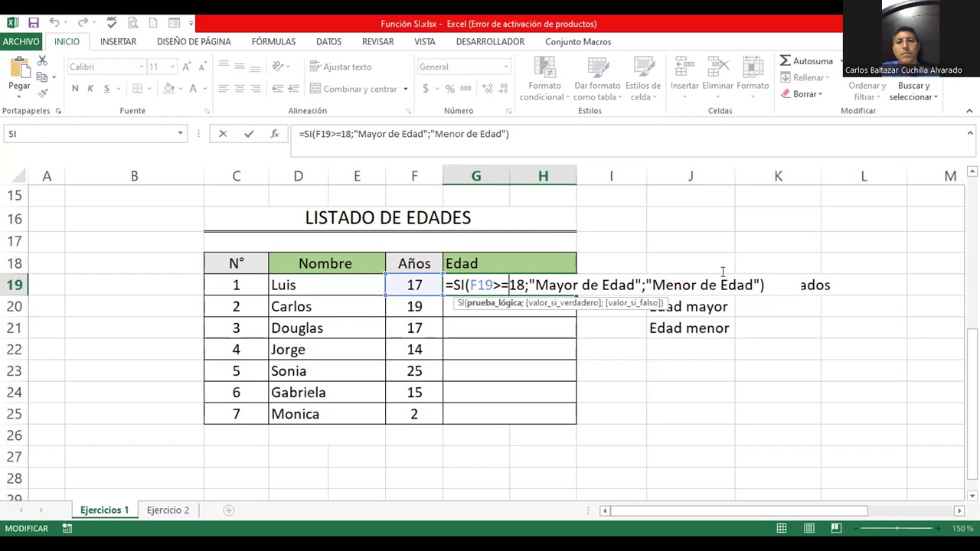
click(767, 281)
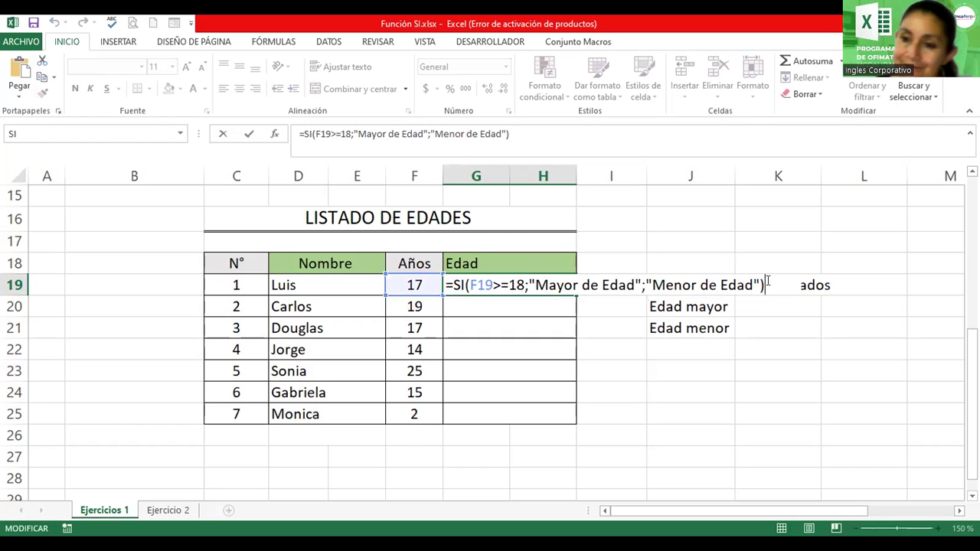
key(Return)
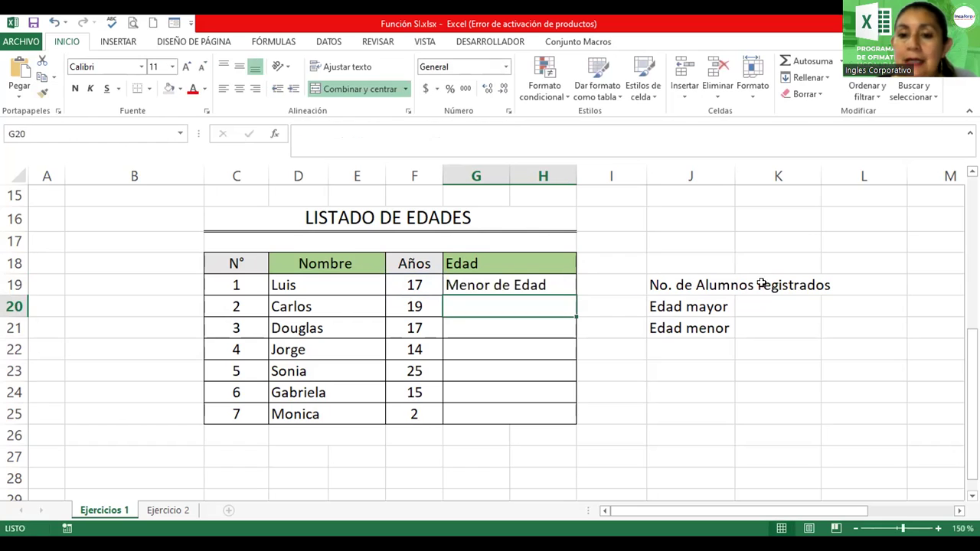
click(571, 286)
drag(573, 294, 567, 413)
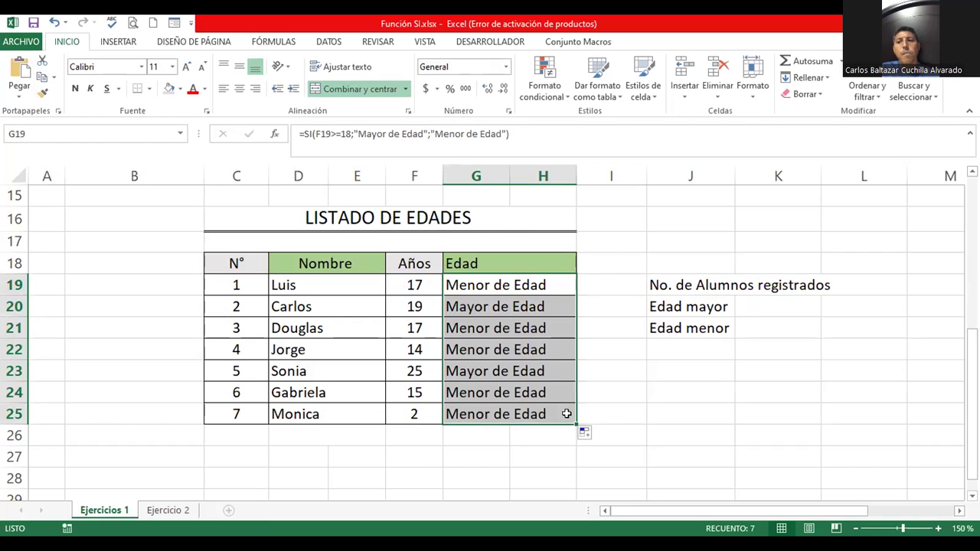
Review the summary labels in J19:J21 and their result cells L19, L20 and L21
click(802, 322)
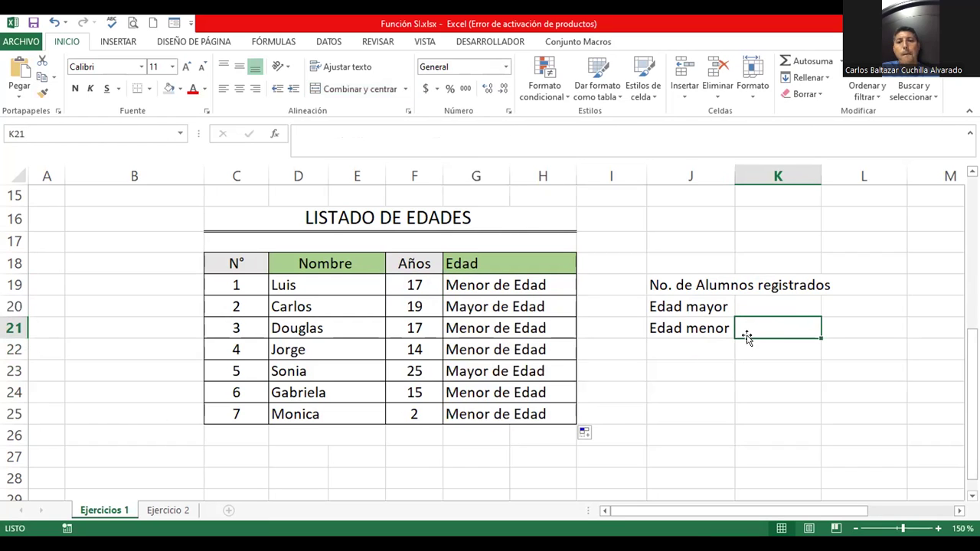
mouse_move(665, 285)
mouse_down()
mouse_move(671, 326)
mouse_move(687, 318)
mouse_up()
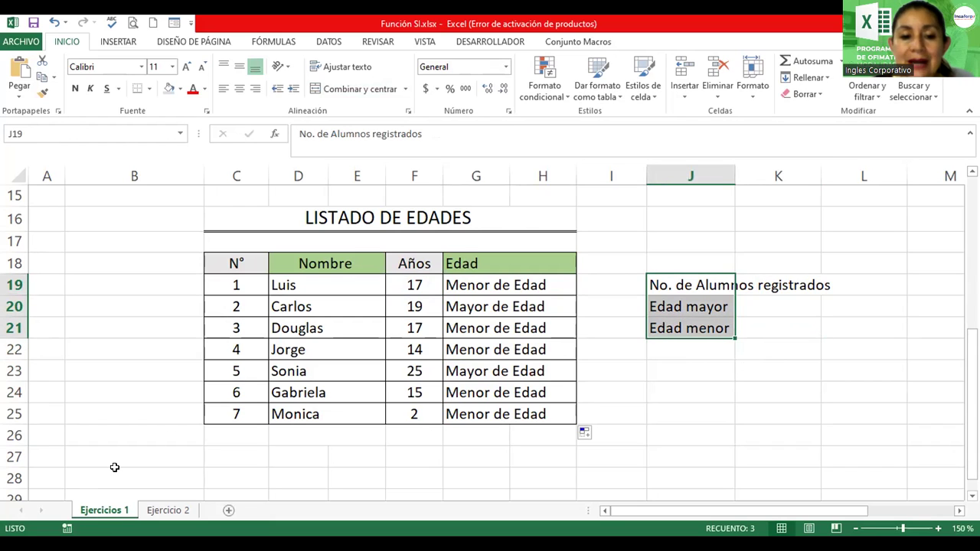
click(692, 283)
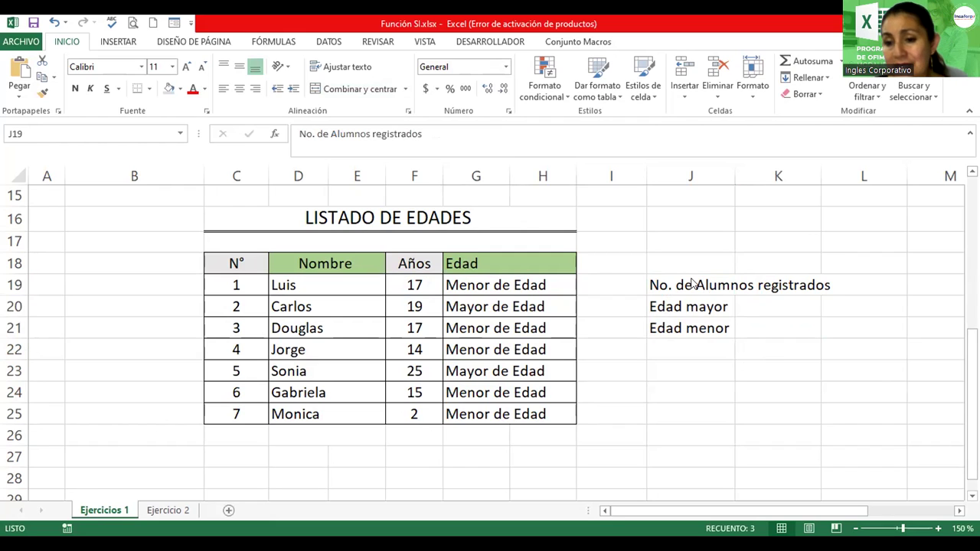
click(864, 284)
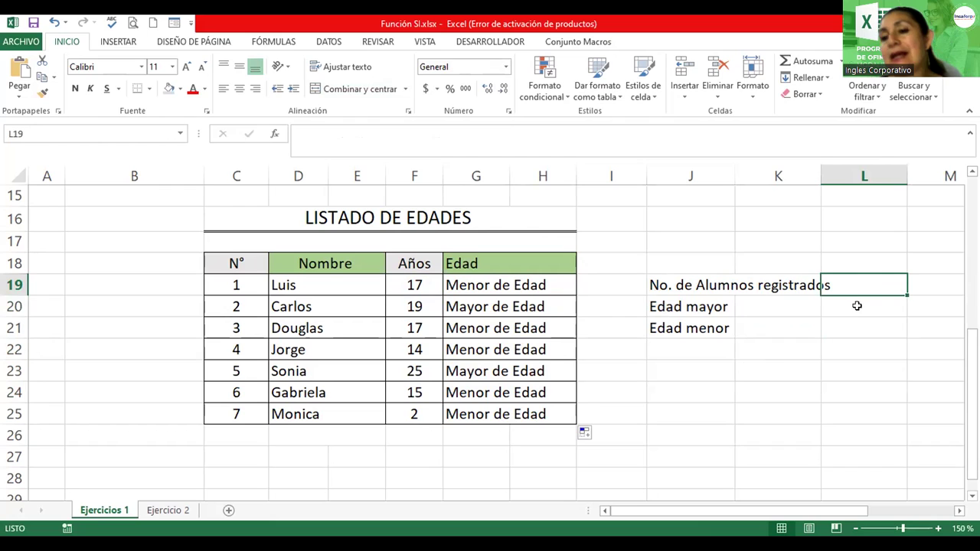
click(856, 305)
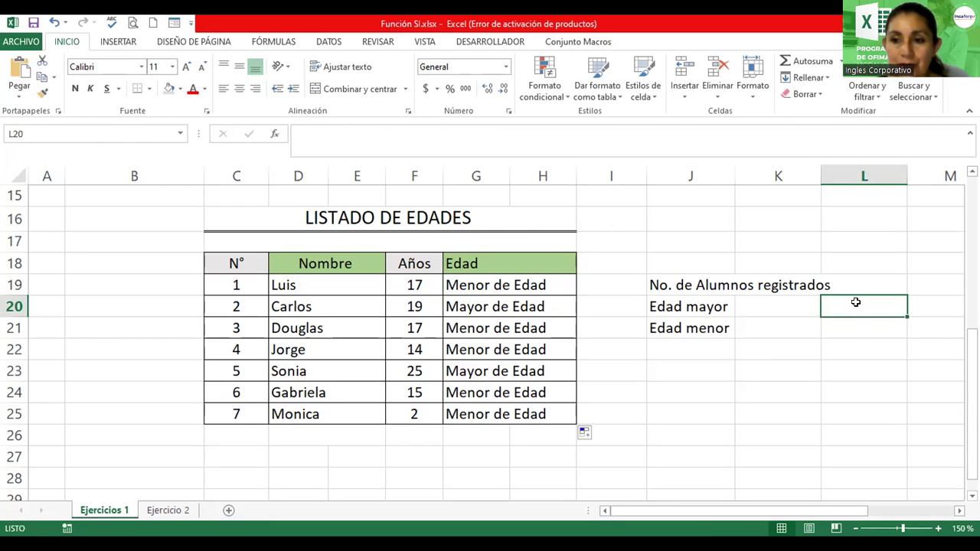
click(843, 330)
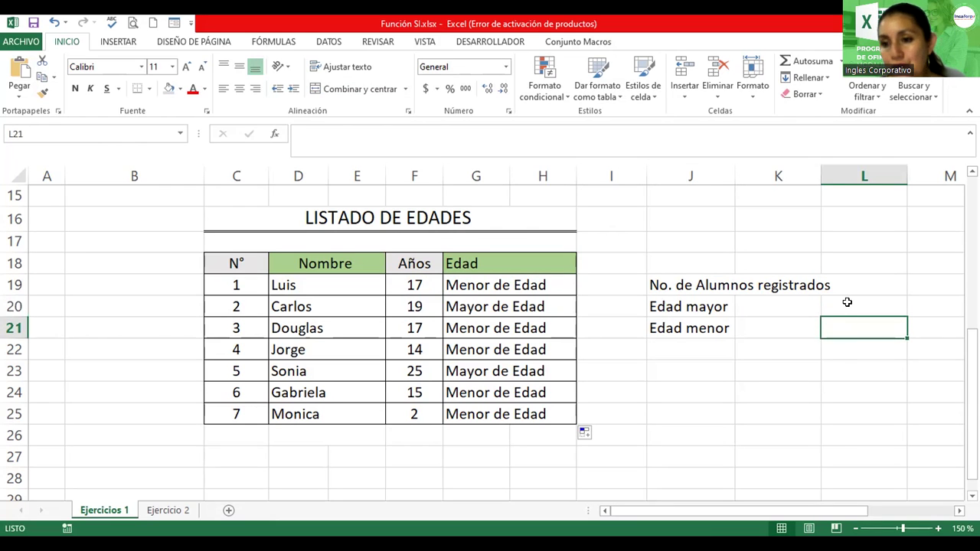
click(846, 304)
click(842, 330)
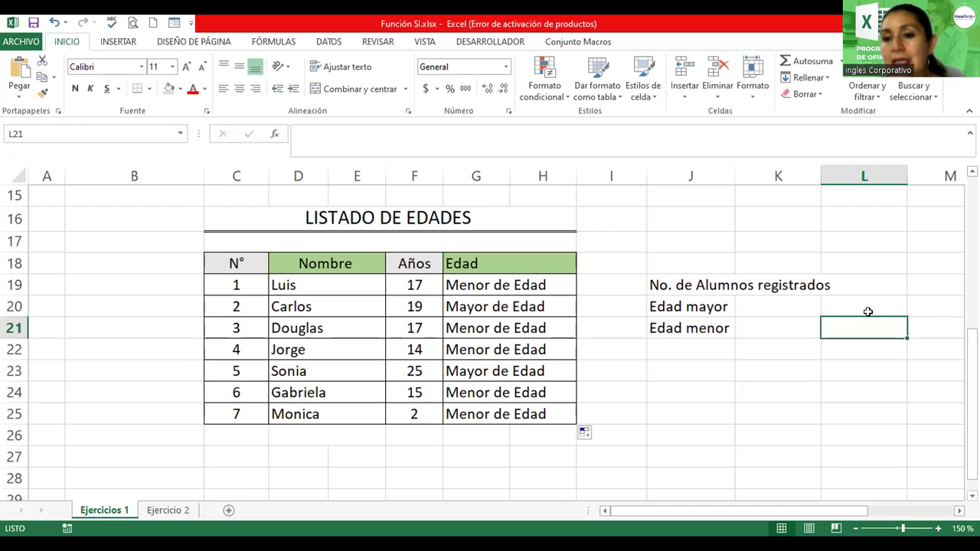
click(873, 279)
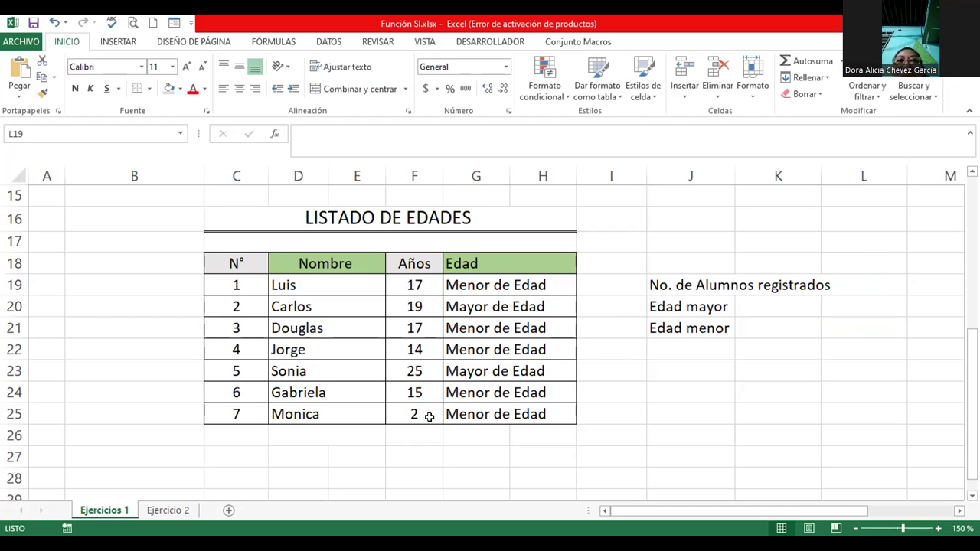
Edit G19's formula, swapping Menor de Edad for No aplica
double_click(490, 284)
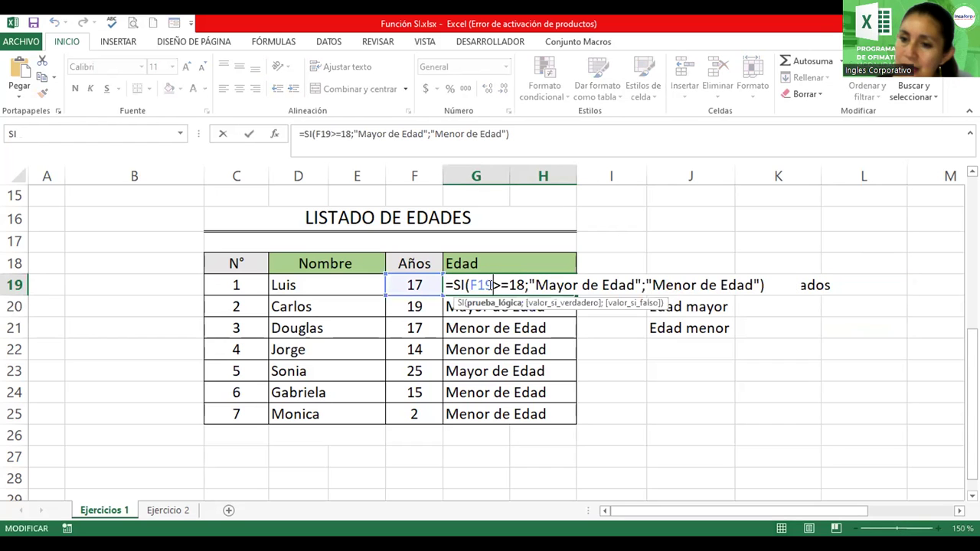
drag(651, 285, 748, 284)
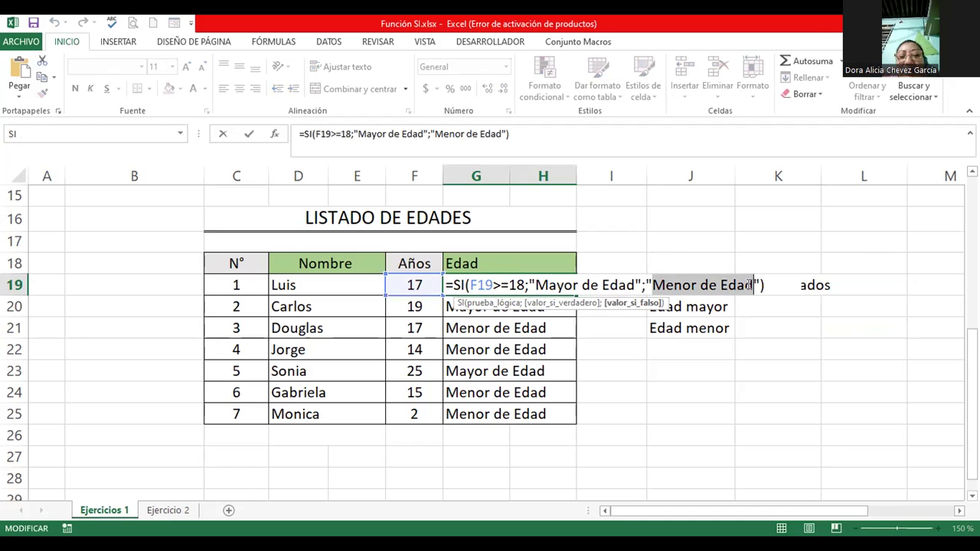
text(No aplica)
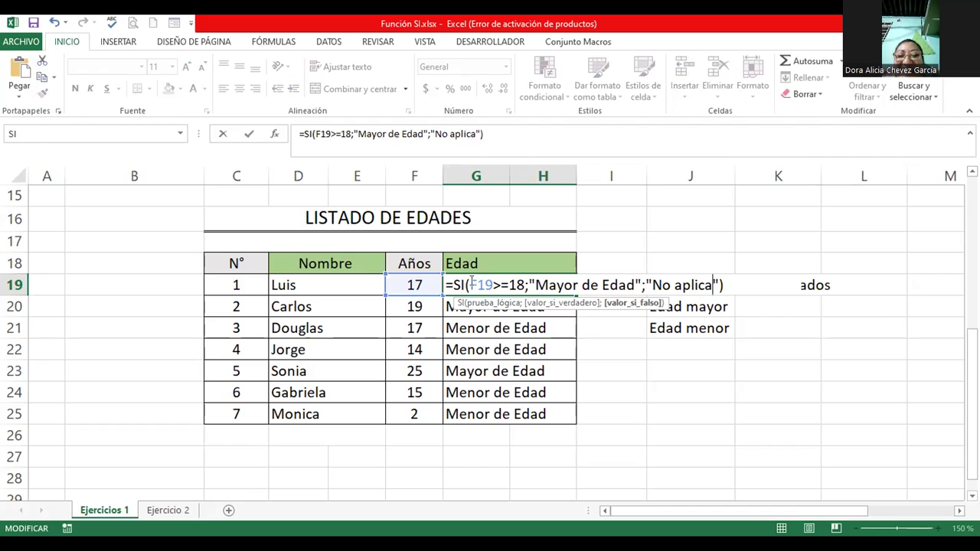
drag(470, 285, 523, 285)
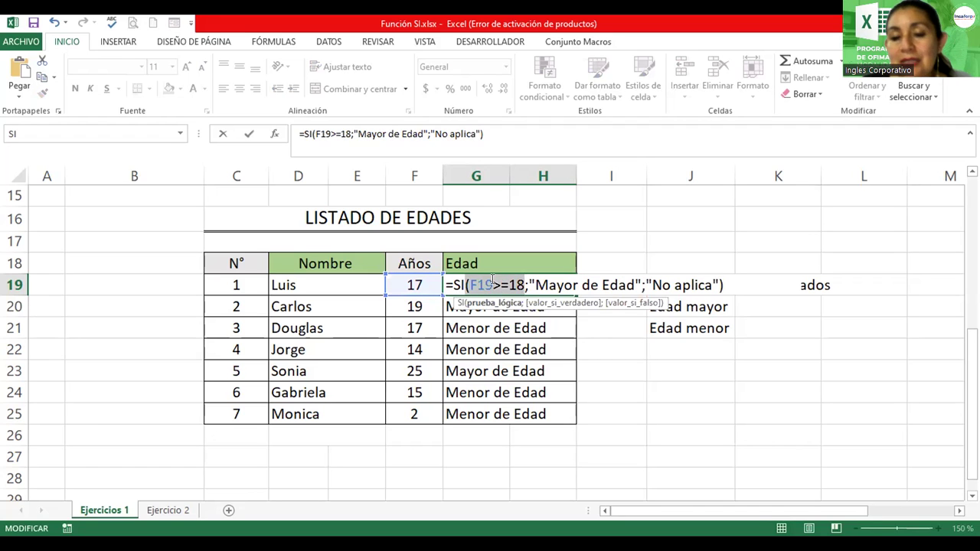
click(495, 283)
drag(495, 285, 511, 283)
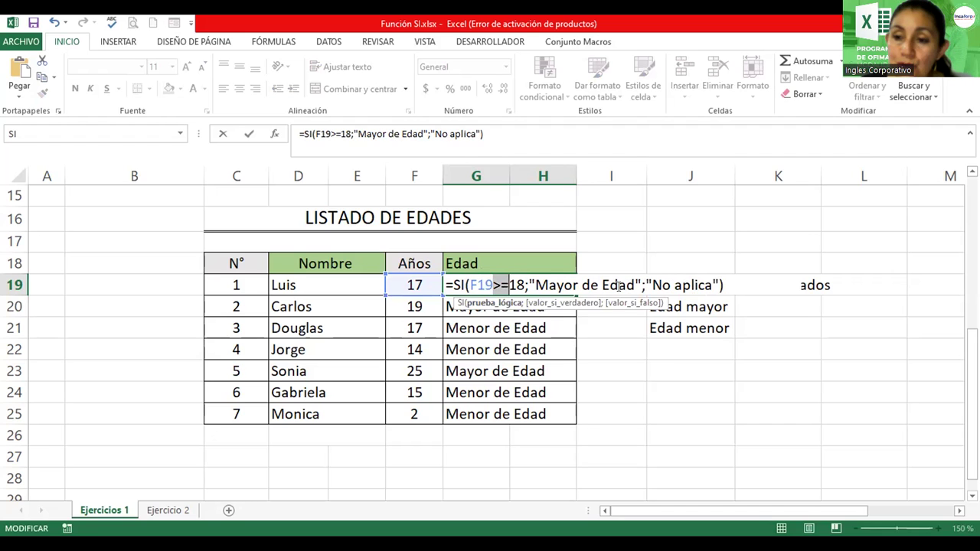
mouse_move(470, 285)
mouse_down()
mouse_move(725, 283)
mouse_move(717, 280)
mouse_up()
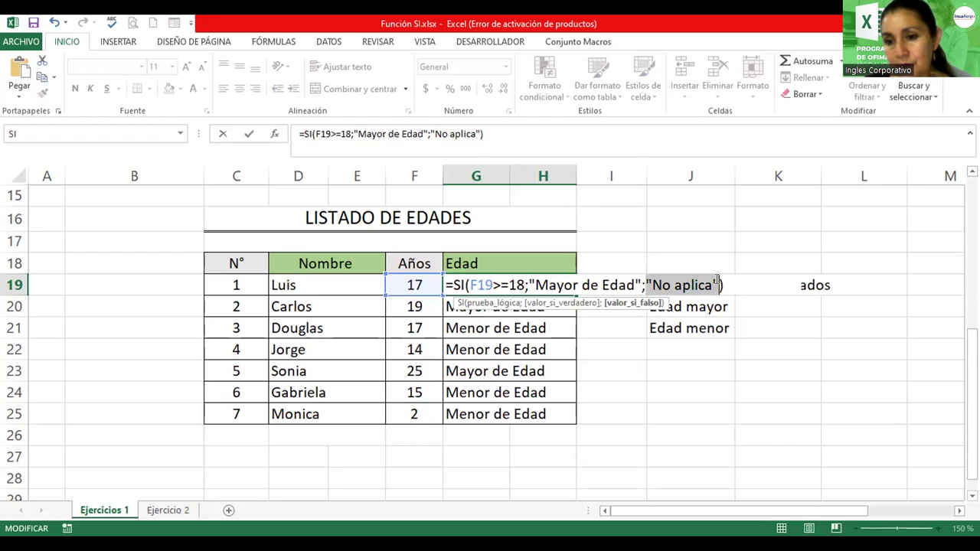
Commit G19's No aplica formula, check F20's age, and open G20's formula for review
key(Return)
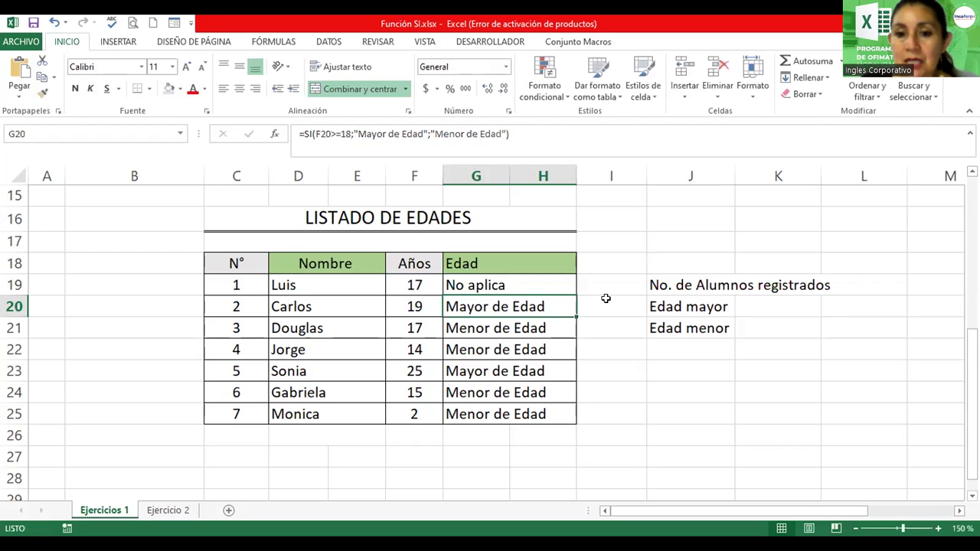
click(449, 281)
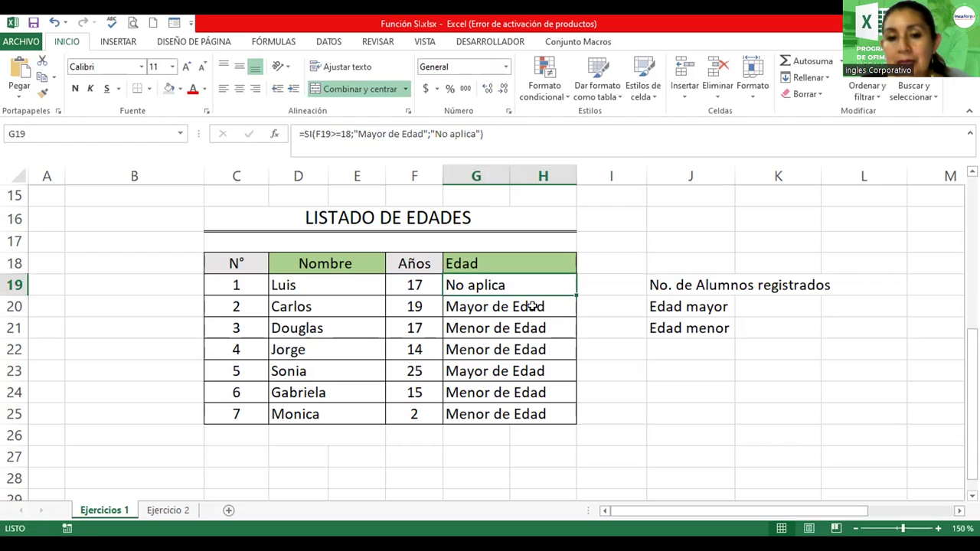
click(424, 304)
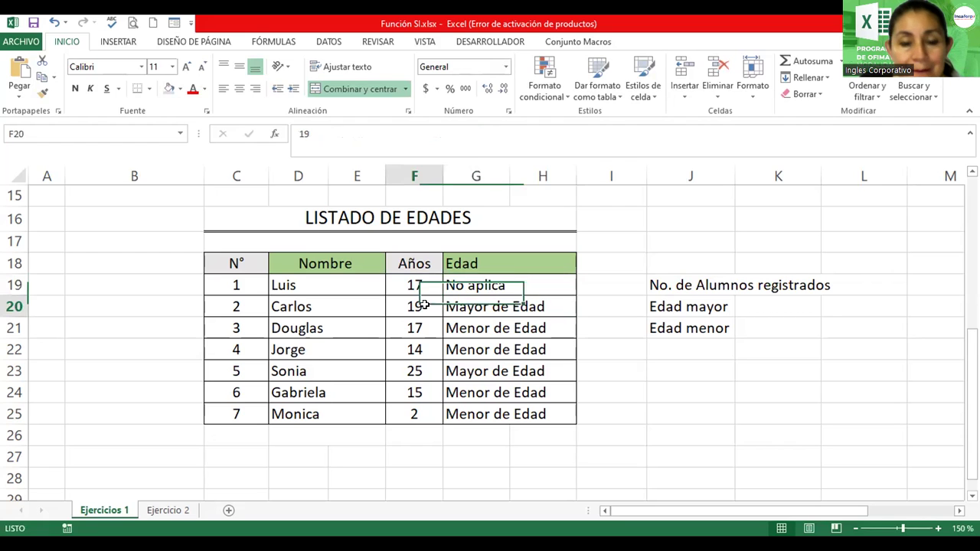
double_click(457, 306)
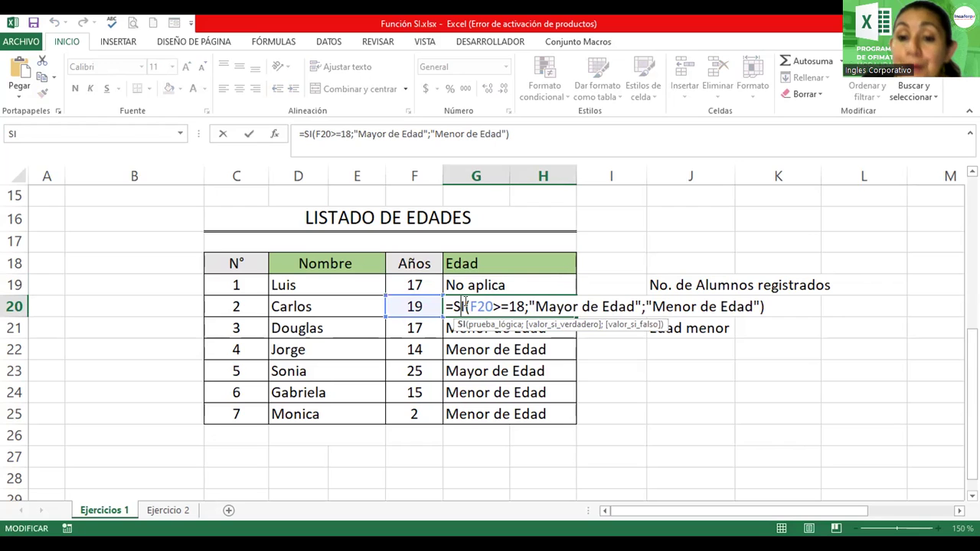
Review G20's F20>=18 condition and Mayor de Edad result, then confirm the formula
drag(468, 307, 522, 306)
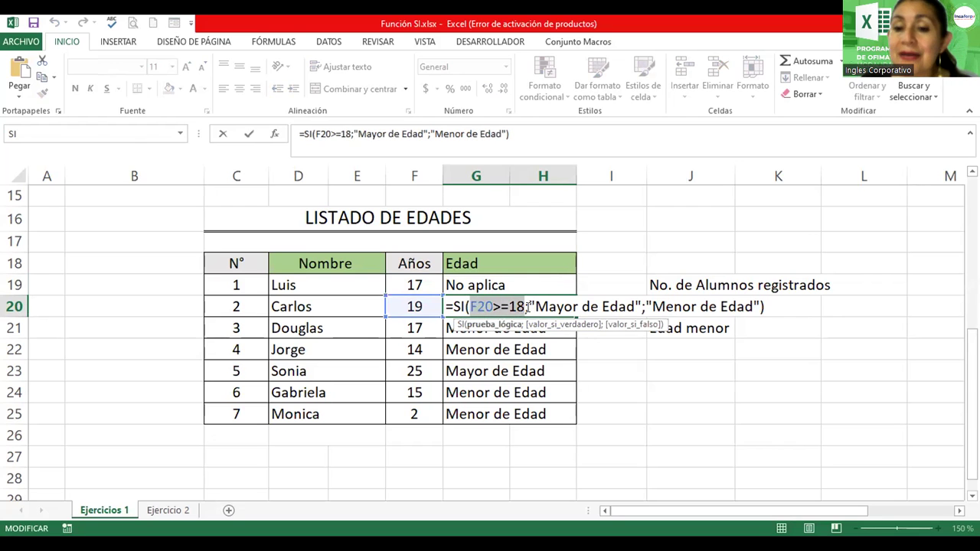
click(525, 306)
drag(535, 306, 639, 297)
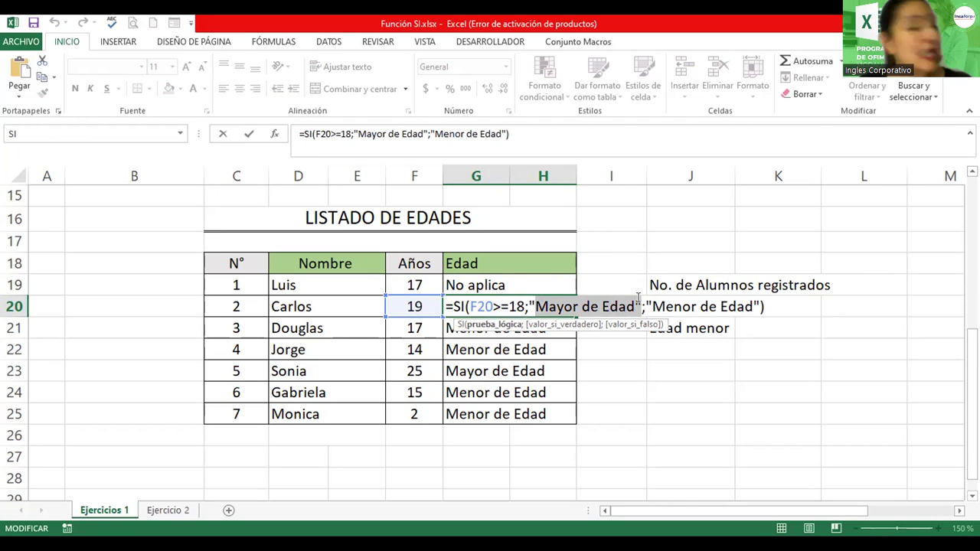
drag(638, 297, 751, 306)
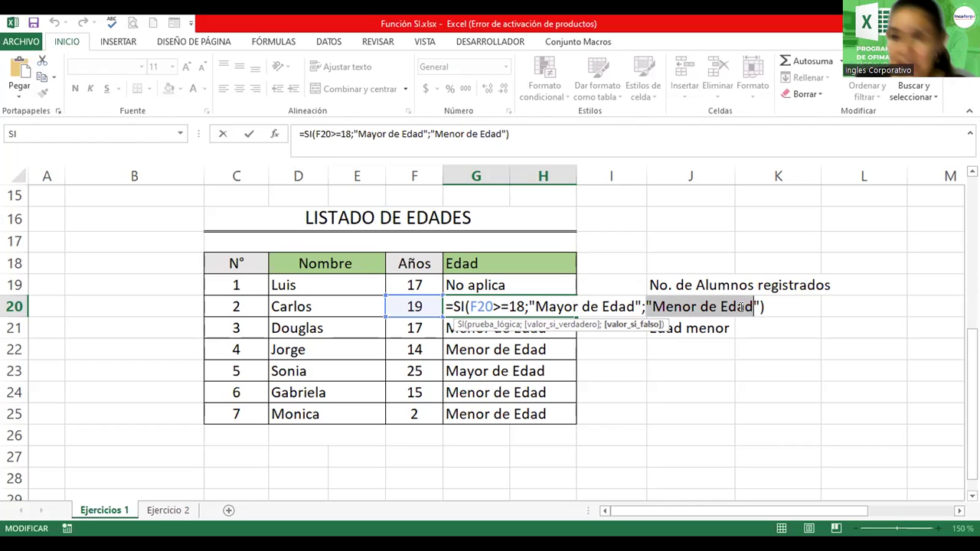
key(Return)
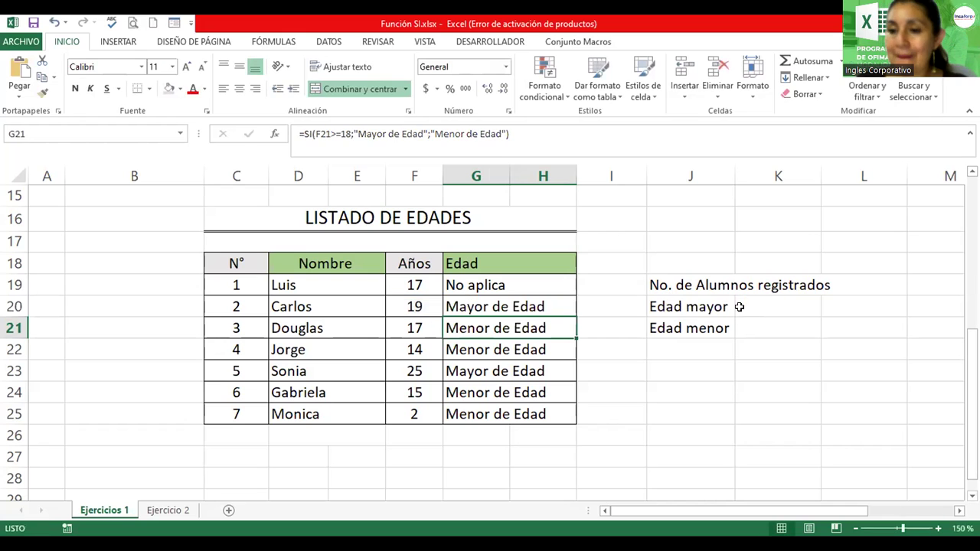
On the Ejercicio 2 sheet, select K9 and zoom the view to 110%
click(157, 513)
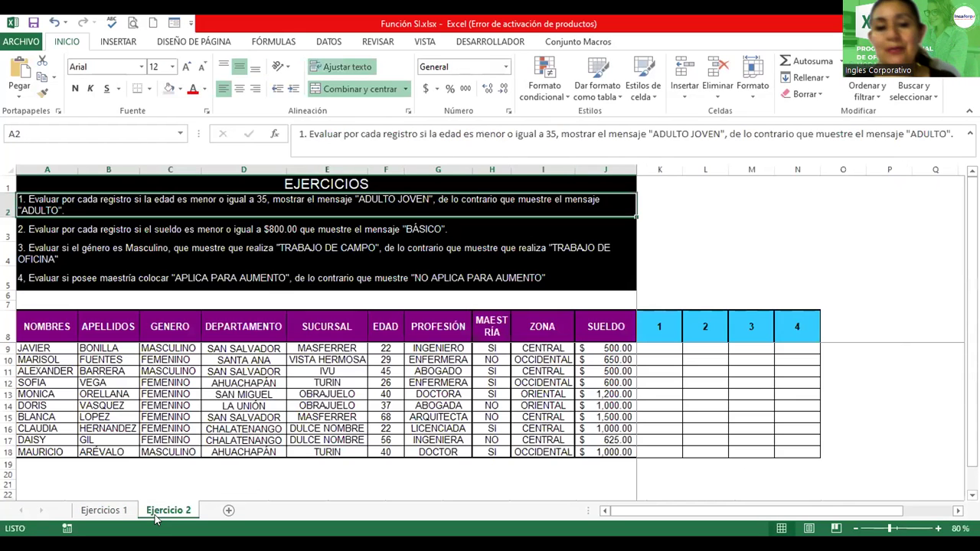
click(648, 351)
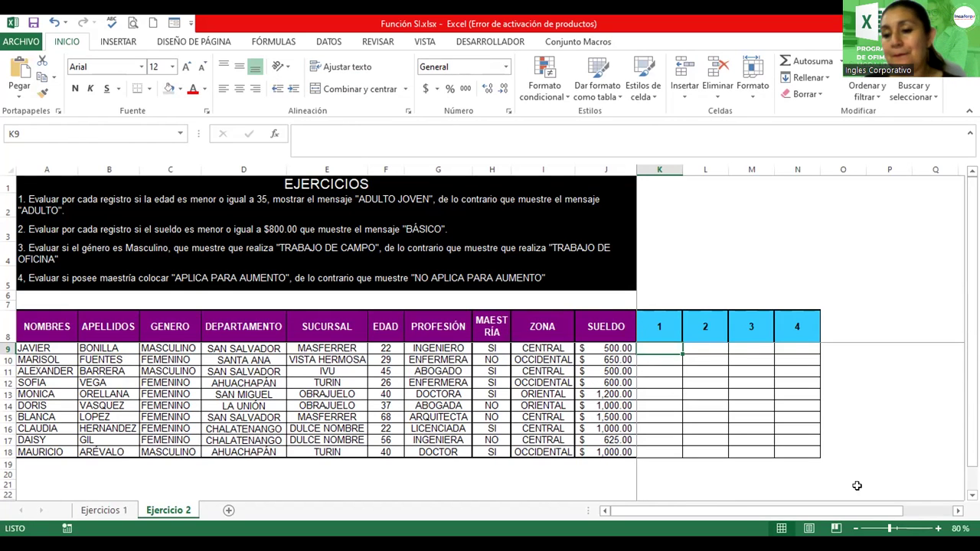
click(937, 528)
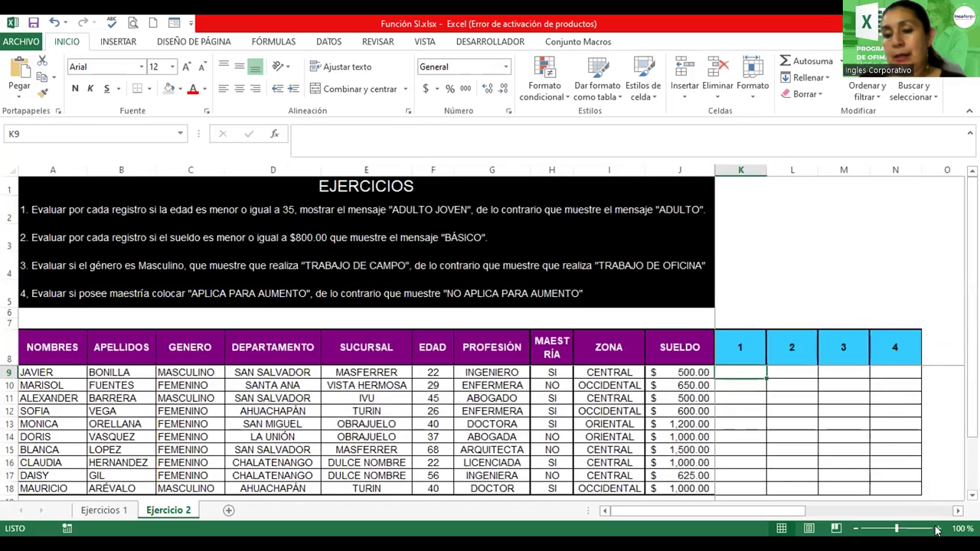
click(937, 528)
click(937, 529)
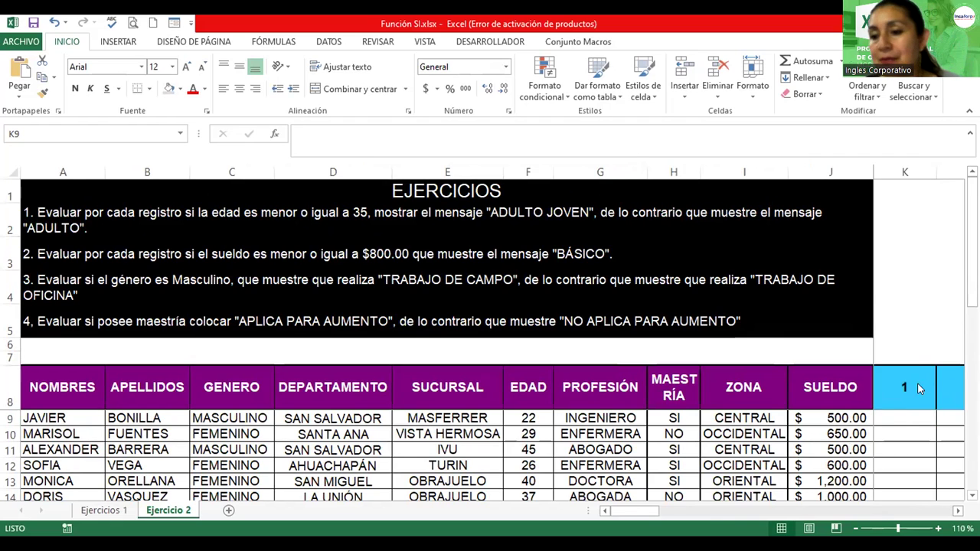
click(895, 415)
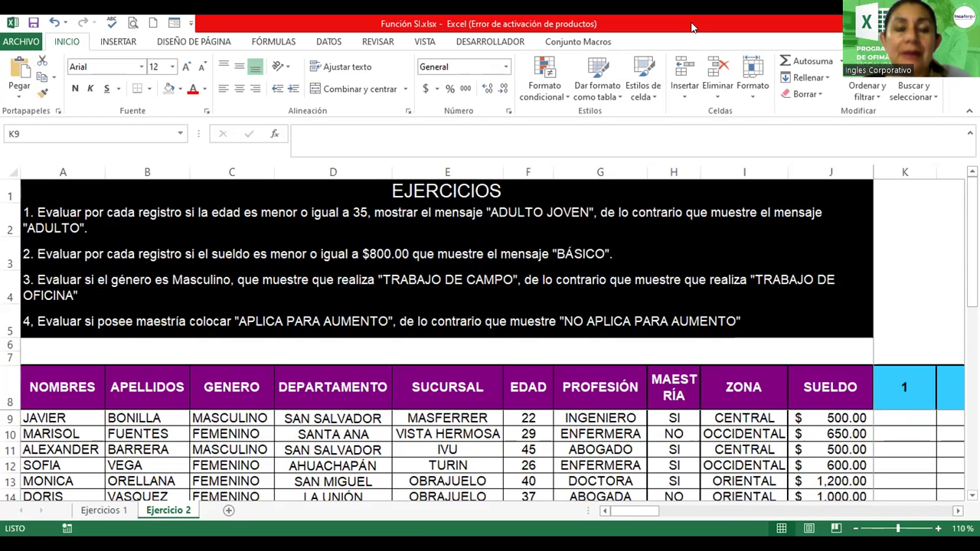
click(907, 415)
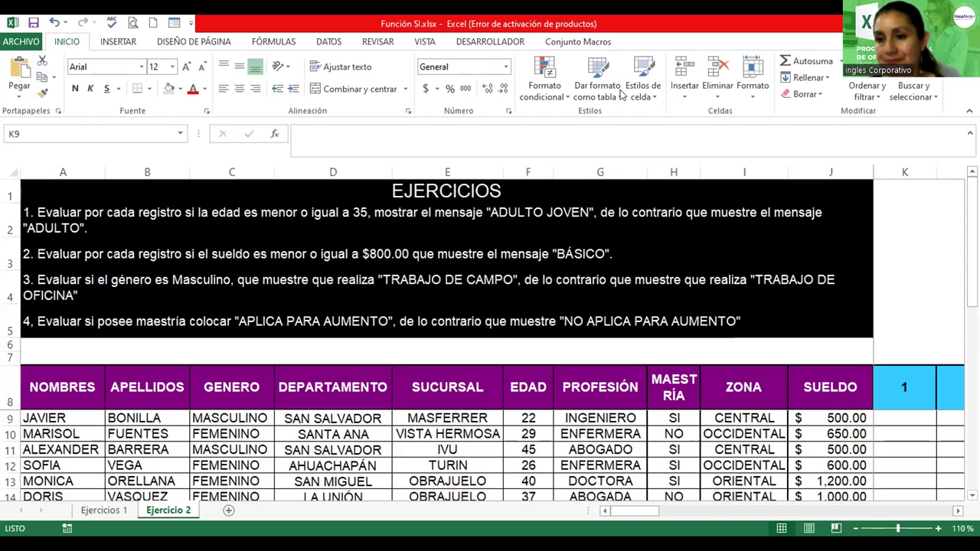
click(905, 421)
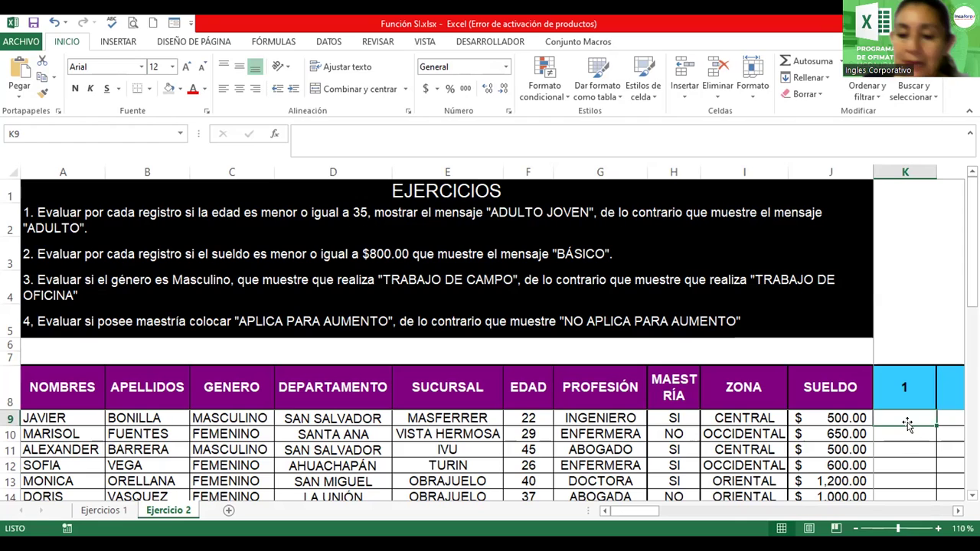
Start the formula =si( in K9
text(=)
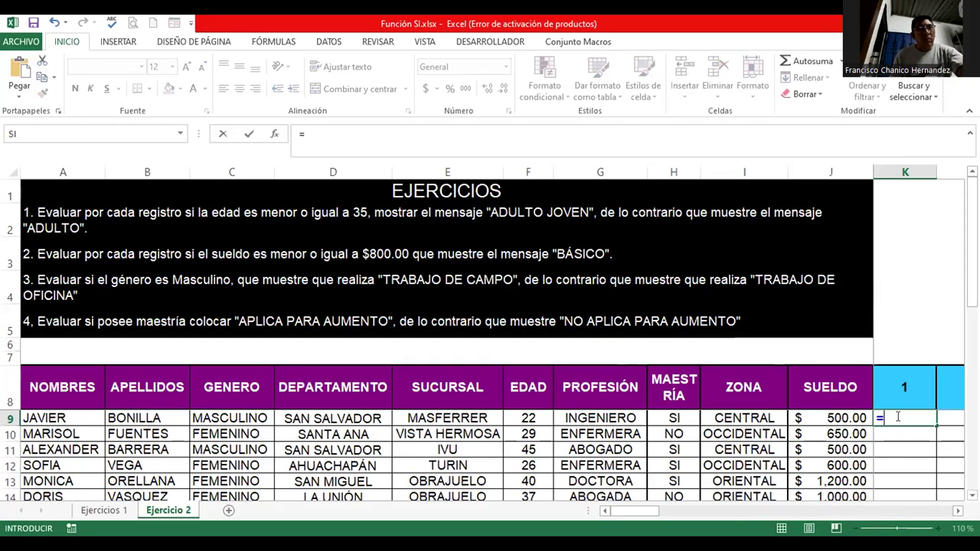
text(si)
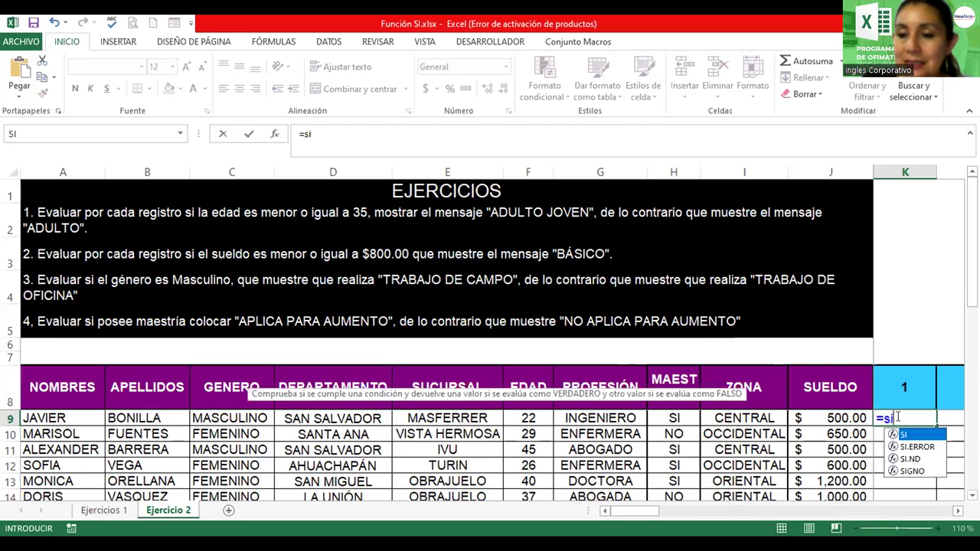
text(()
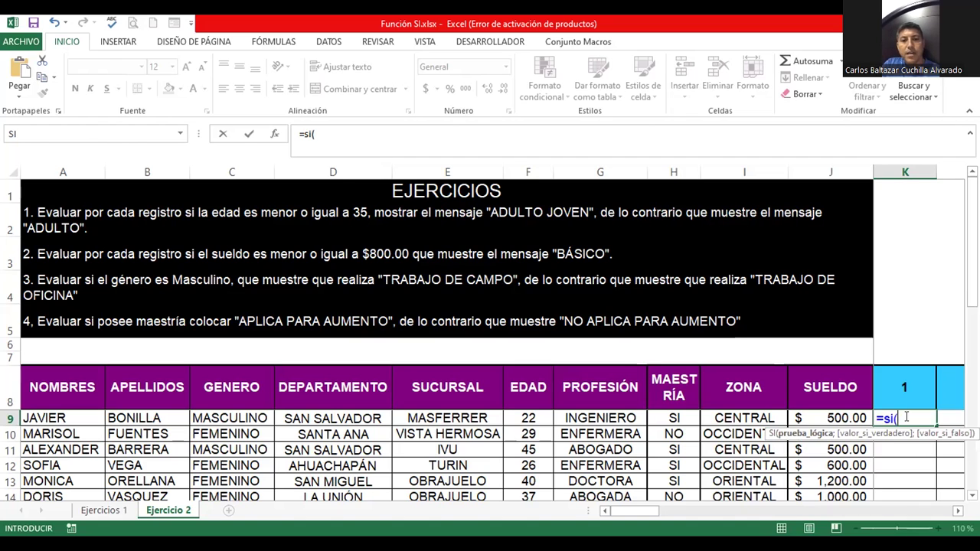
Complete K9 as =SI(F9<=35;"Adulto Joven";"Adulto") and confirm it, showing Adulto Joven
click(506, 414)
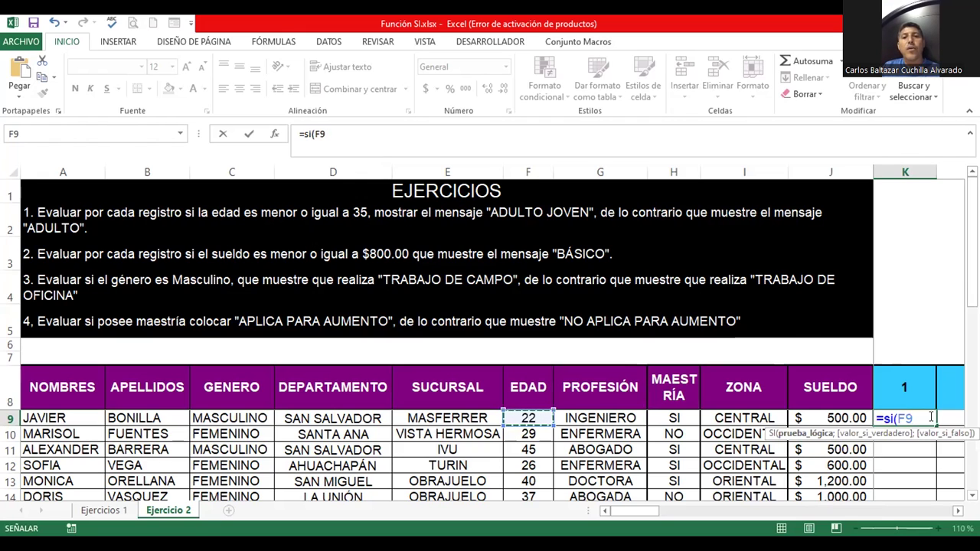
text(<)
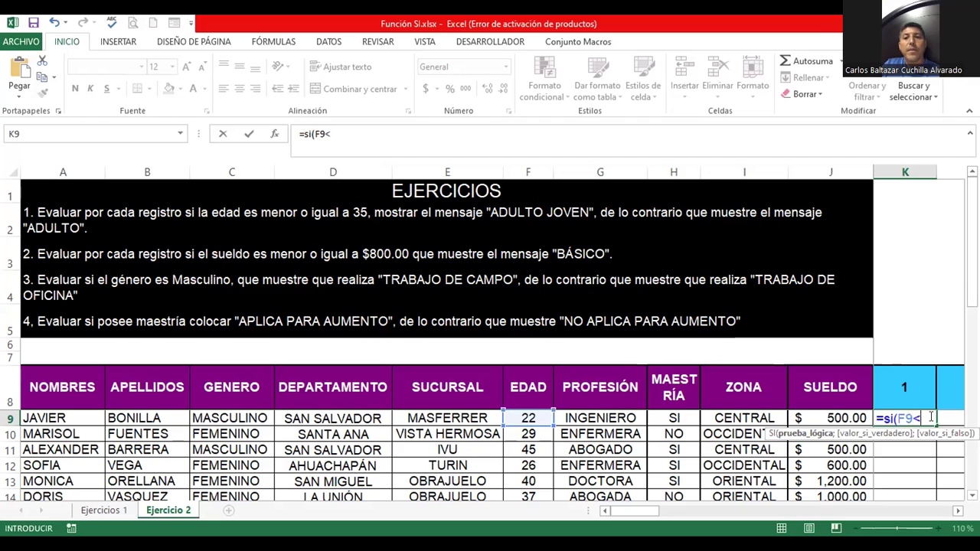
text(=)
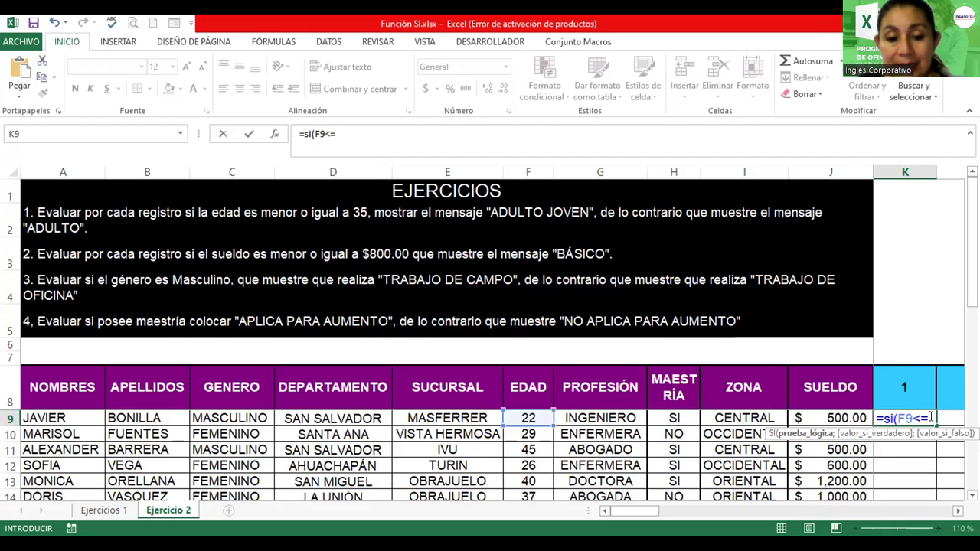
text(35)
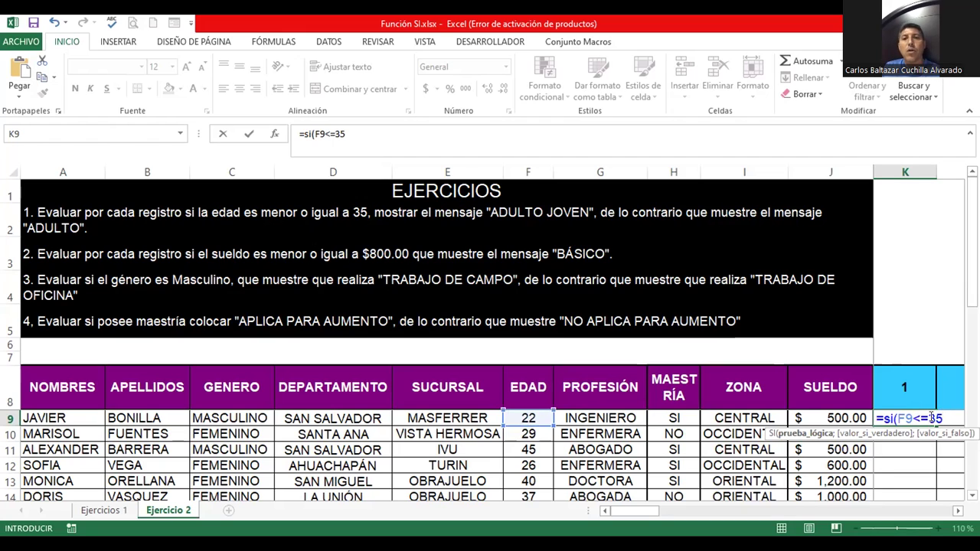
text(;)
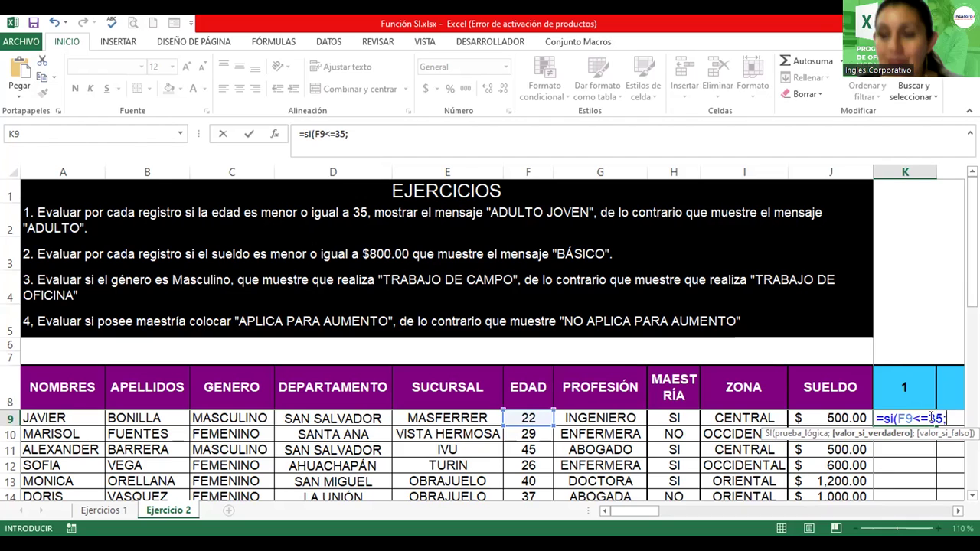
text(")
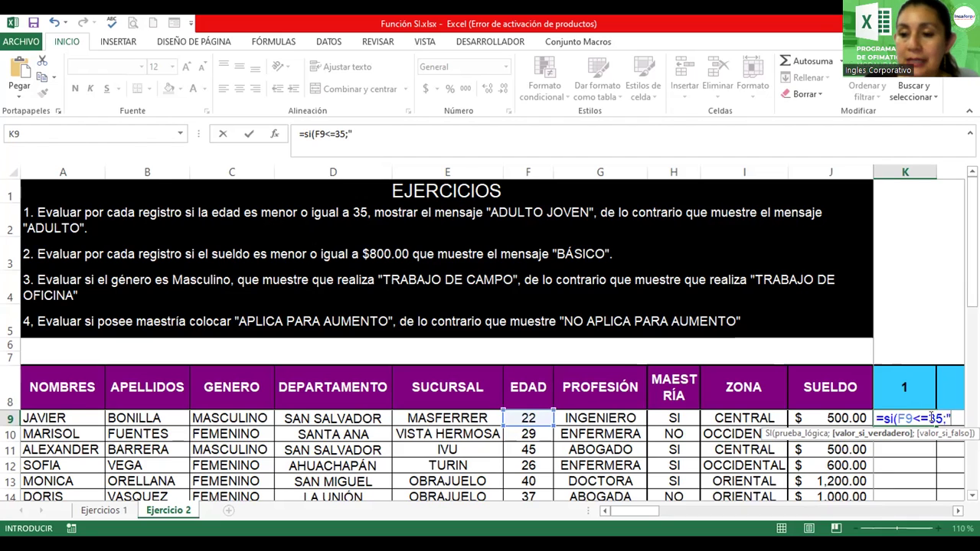
text(Adultdo)
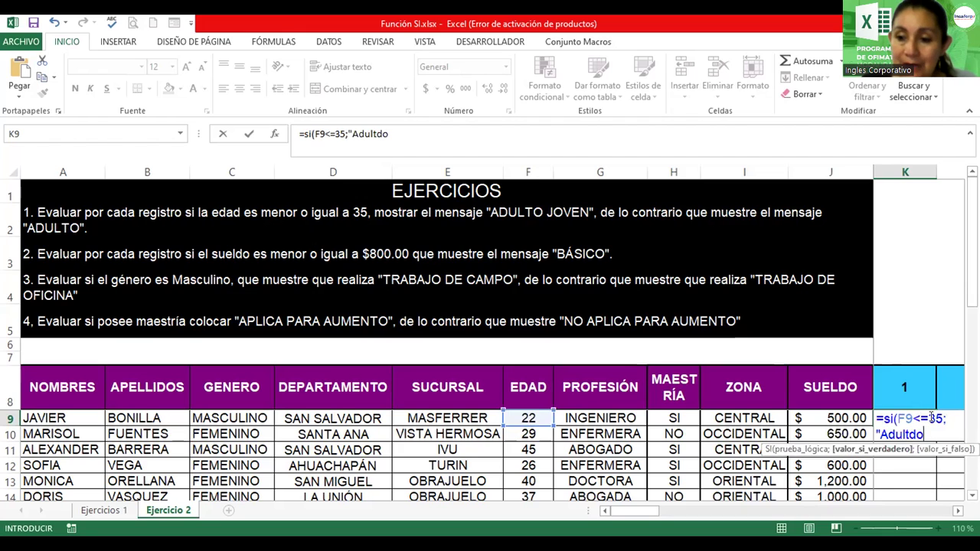
key(BackSpace)
key(BackSpace)
key(BackSpace)
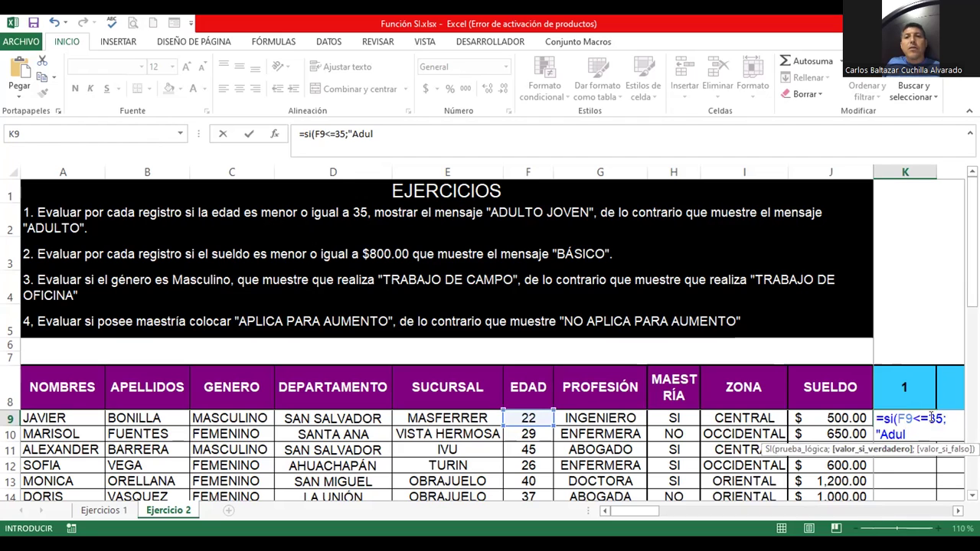
text(to Joven";)
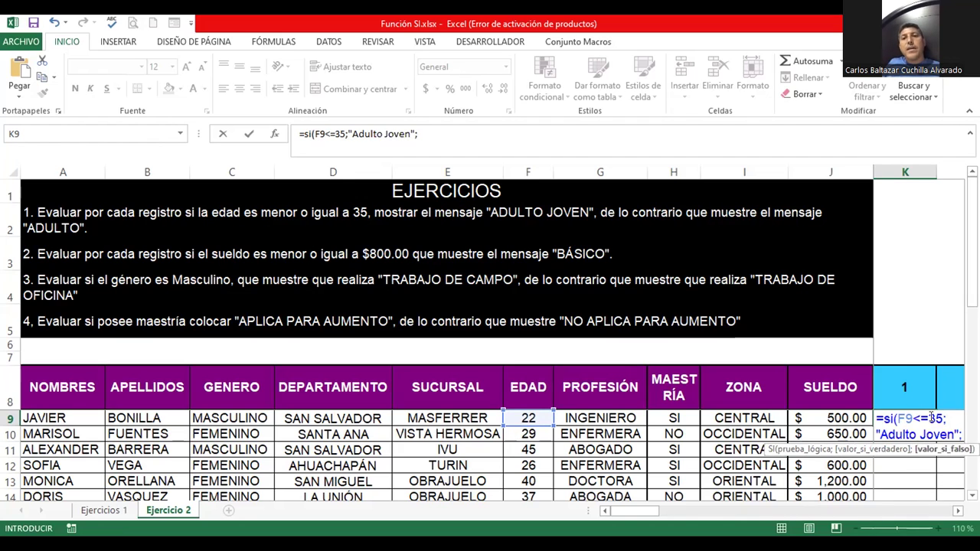
text(")
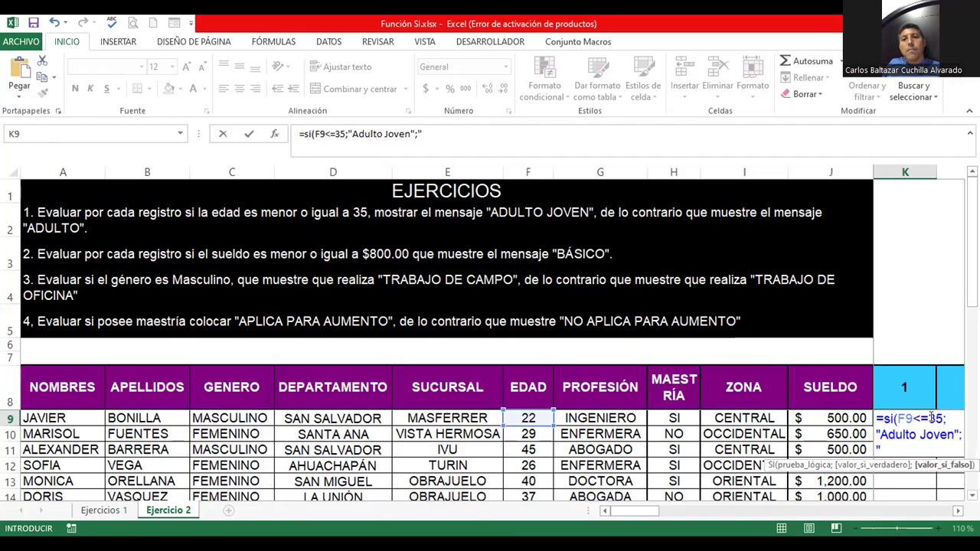
text(Adulto"))
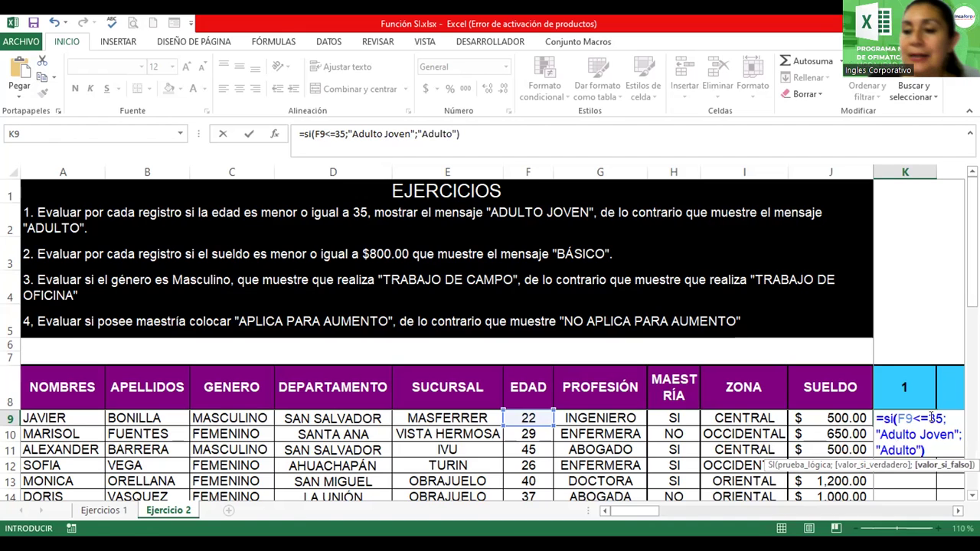
key(Tab)
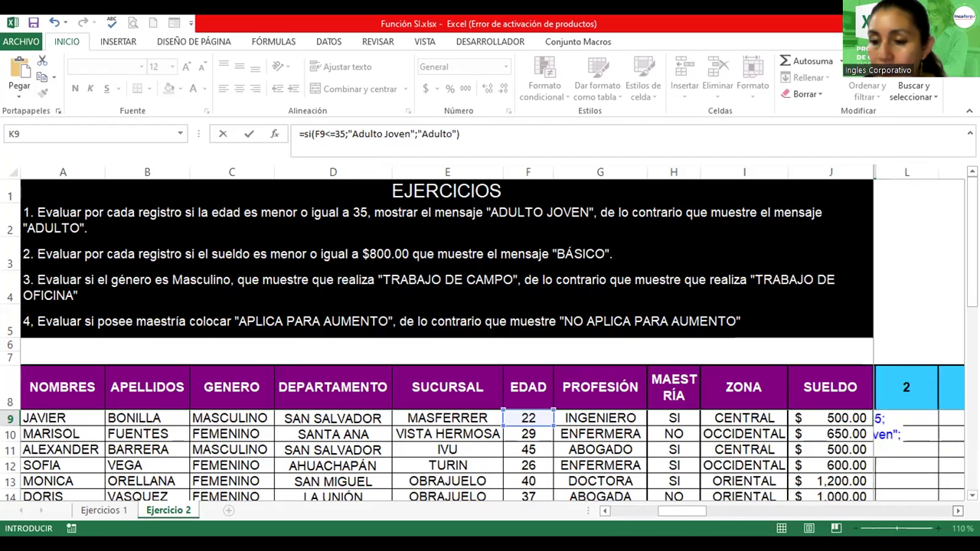
click(605, 512)
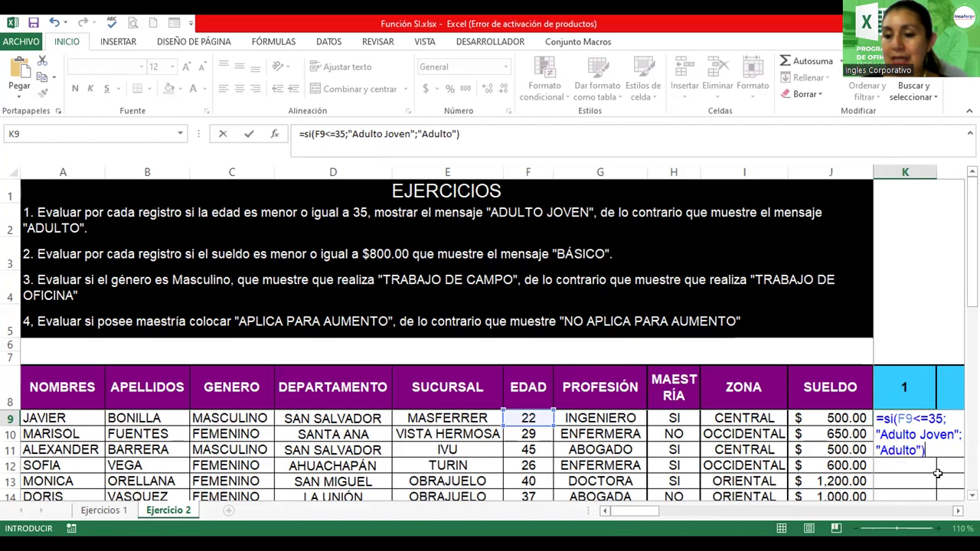
key(Return)
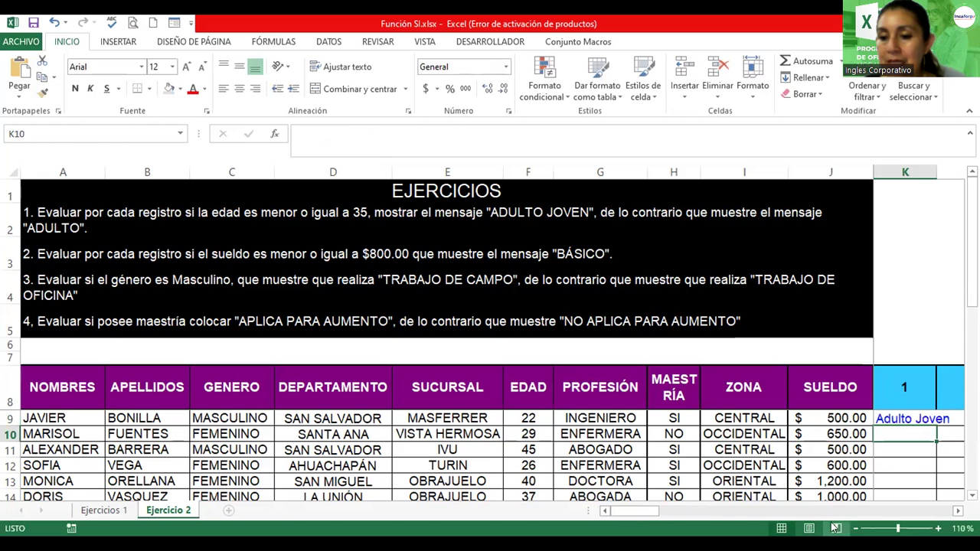
Autofit column K and fill K9's age formula down through K18
click(853, 528)
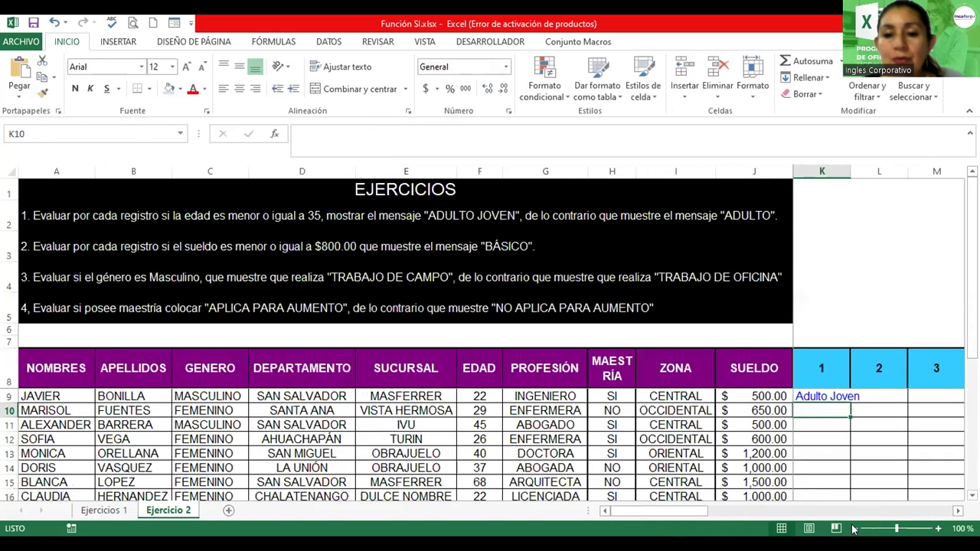
click(853, 529)
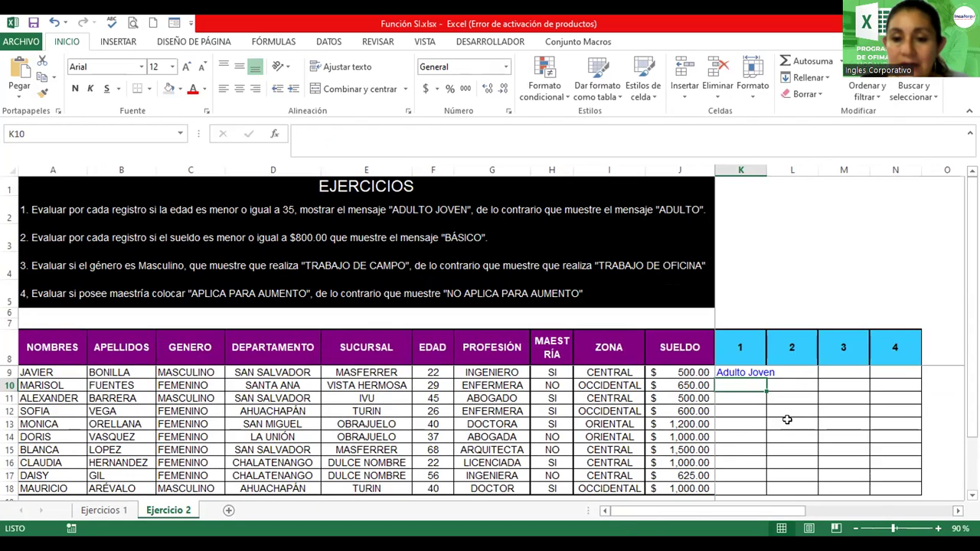
click(761, 372)
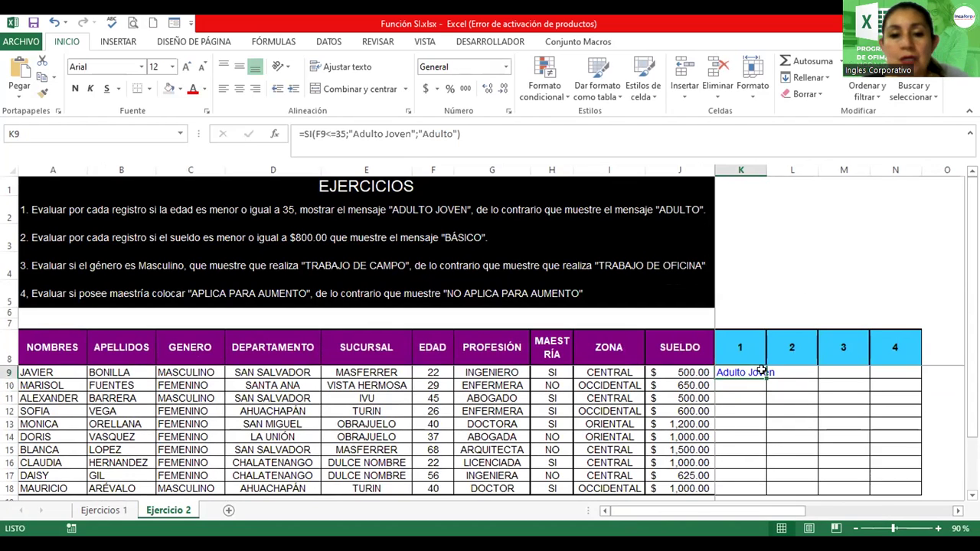
drag(767, 379, 765, 400)
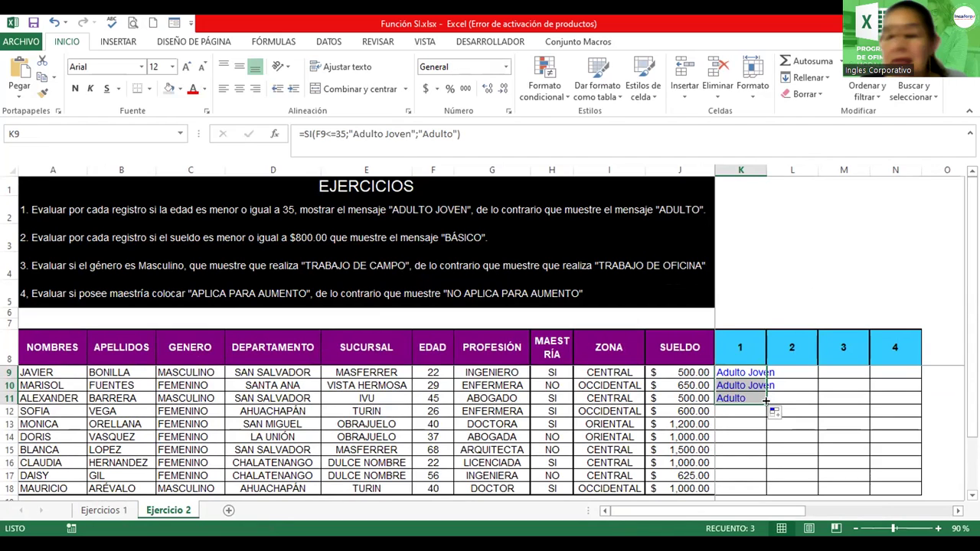
double_click(765, 169)
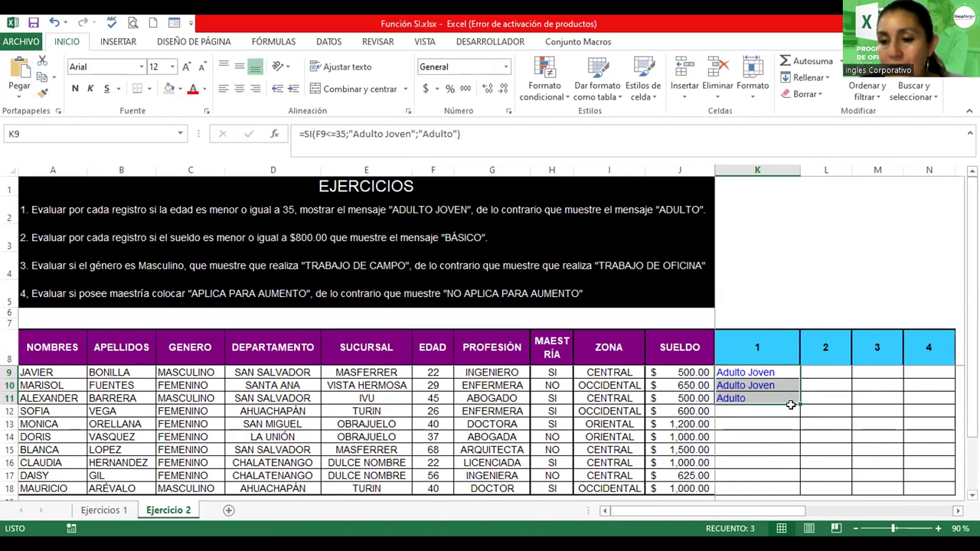
drag(796, 403, 801, 489)
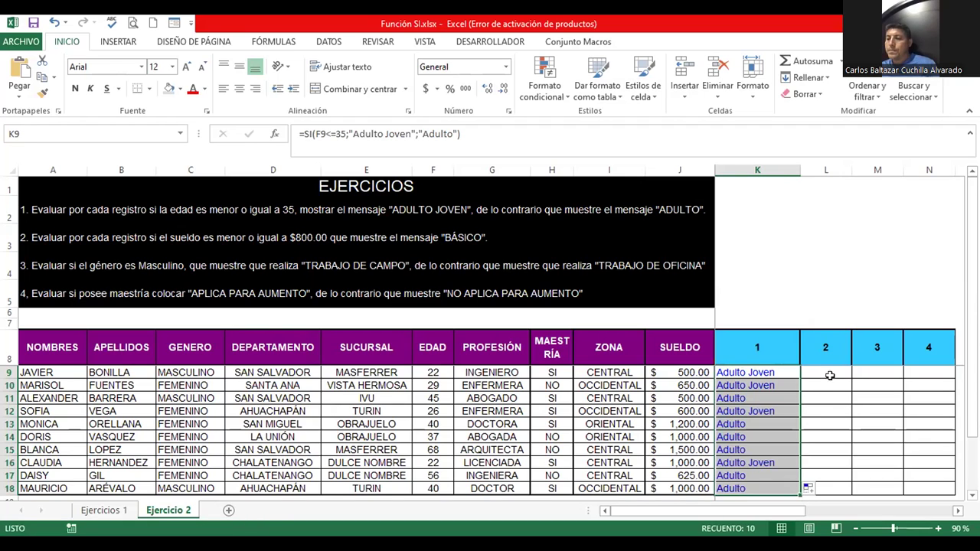
click(827, 370)
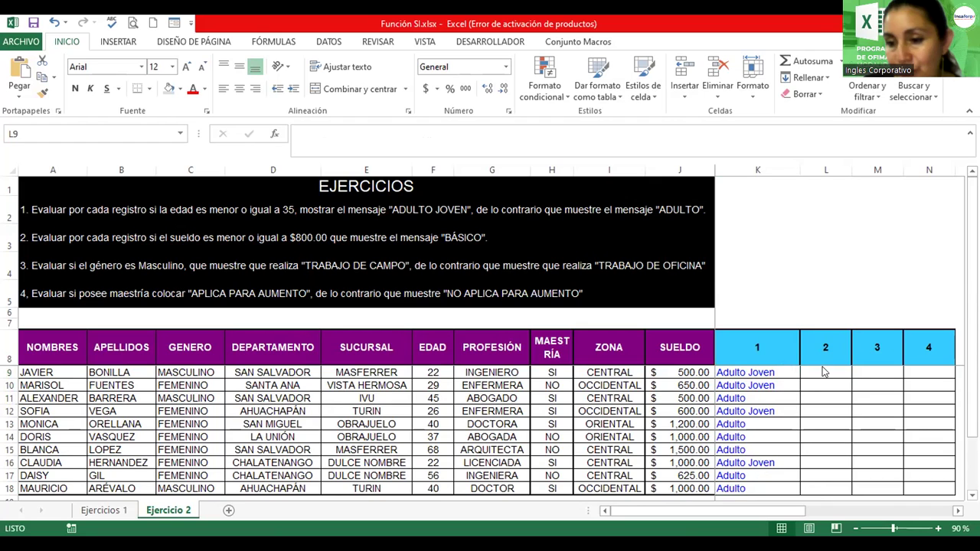
Type =si(J9<=800; into L9 as the salary test
click(823, 371)
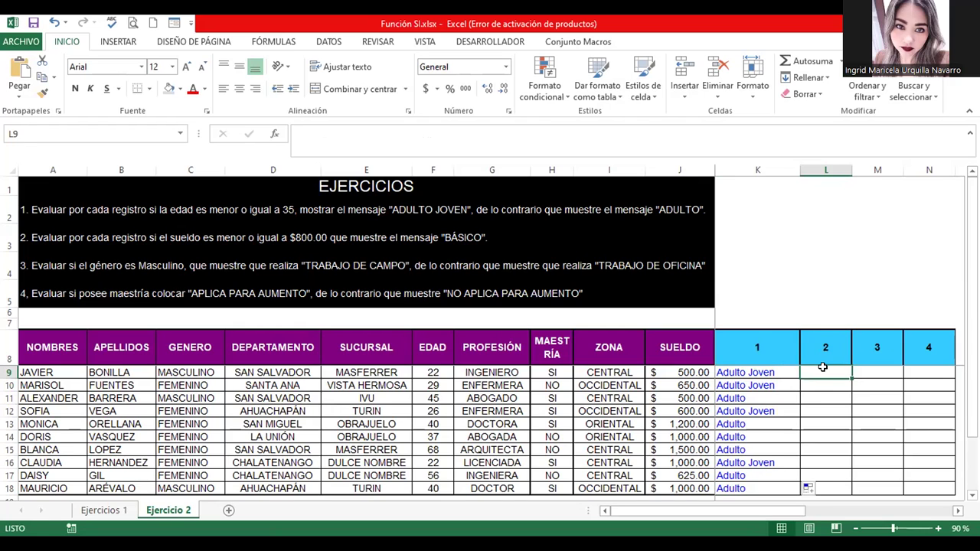
text(=)
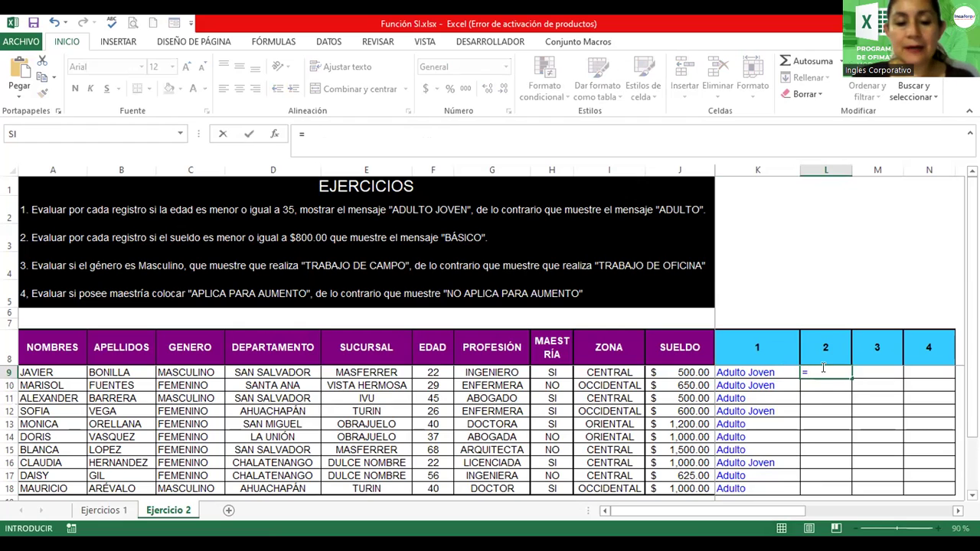
text(si()
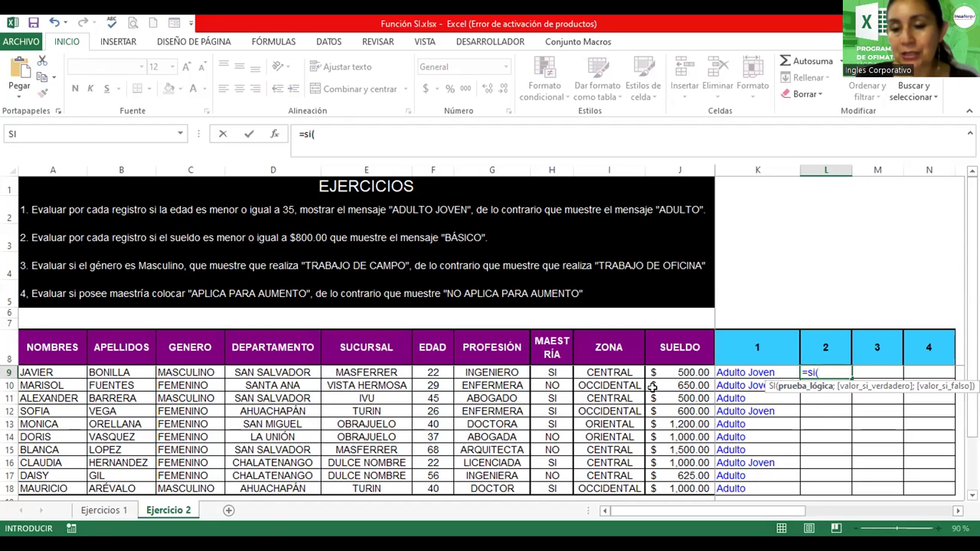
click(684, 371)
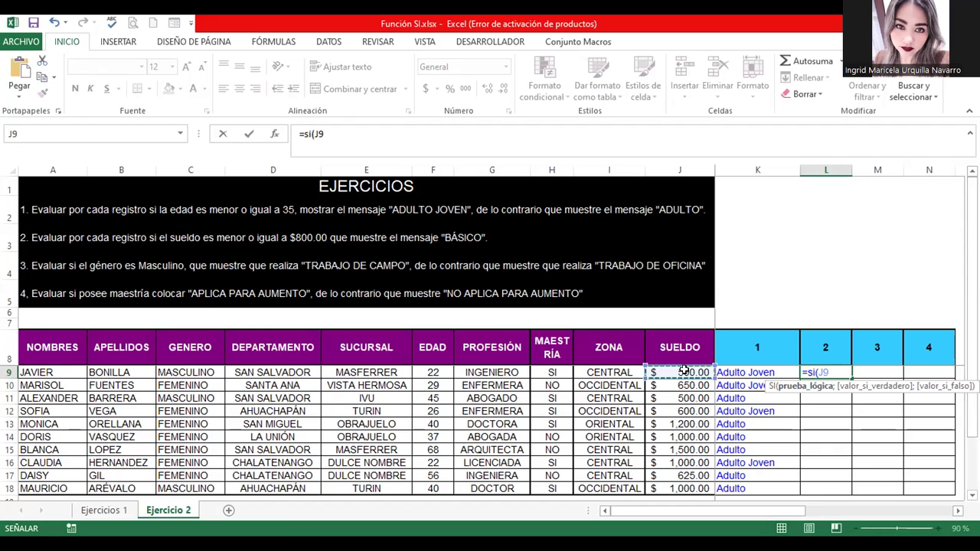
text(<=)
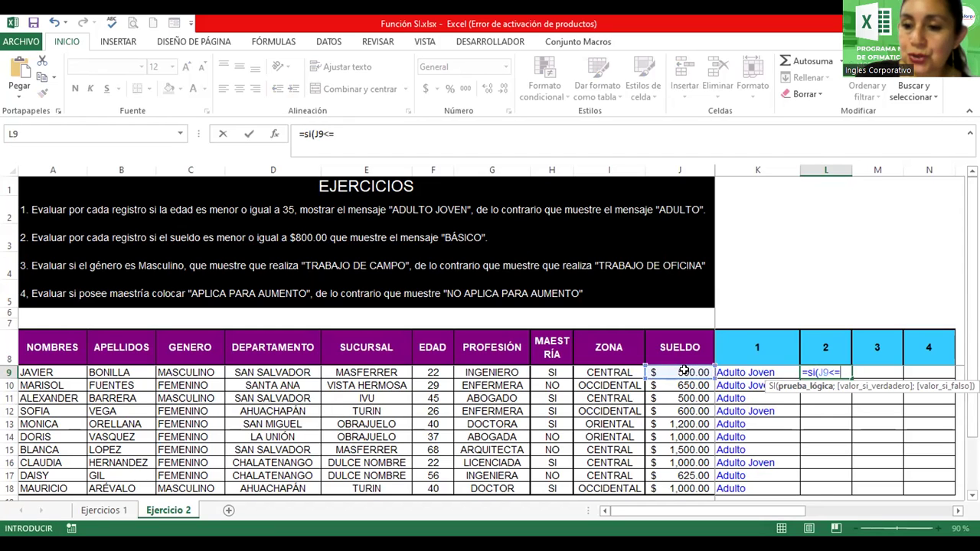
text(800)
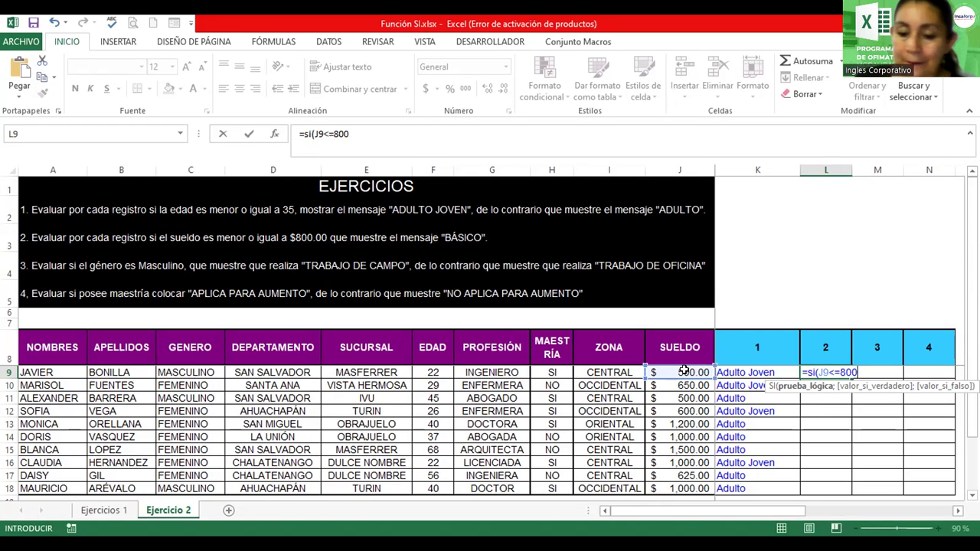
text(;)
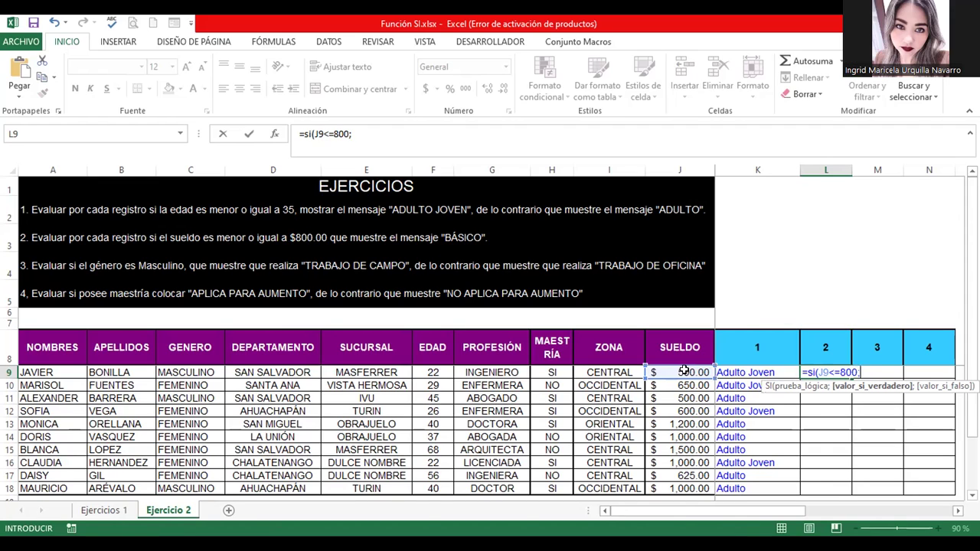
Finish L9 as =SI(J9<=800;"Básico") and confirm it, showing Básico
text("Ba)
text(ásico")
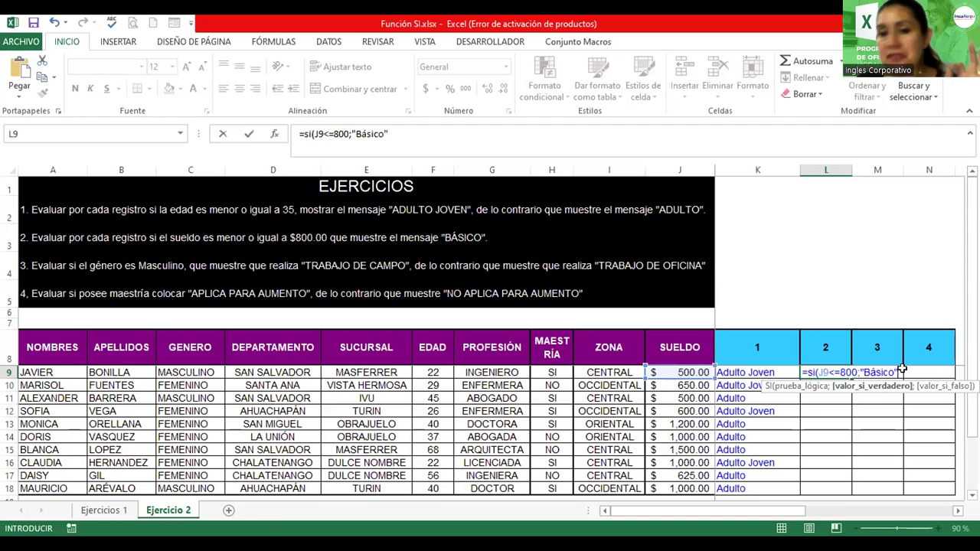
text())
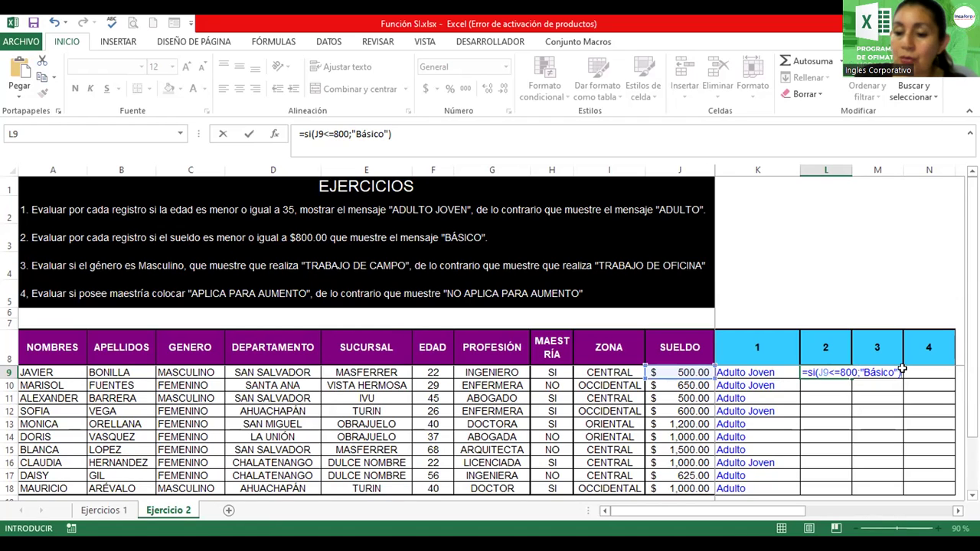
key(Return)
click(845, 373)
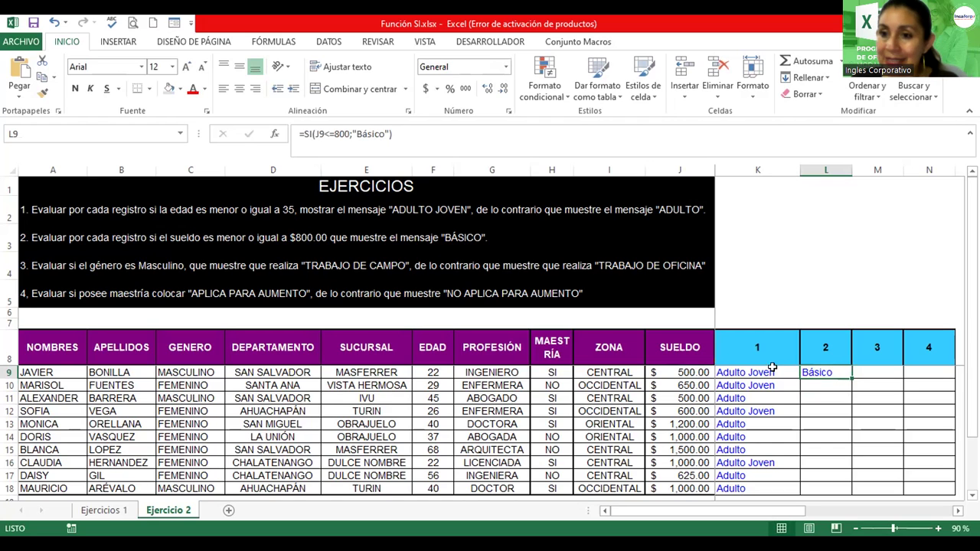
Fill L9's salary formula down to L18, verify it, and return to Ejercicios 1
drag(853, 380, 846, 496)
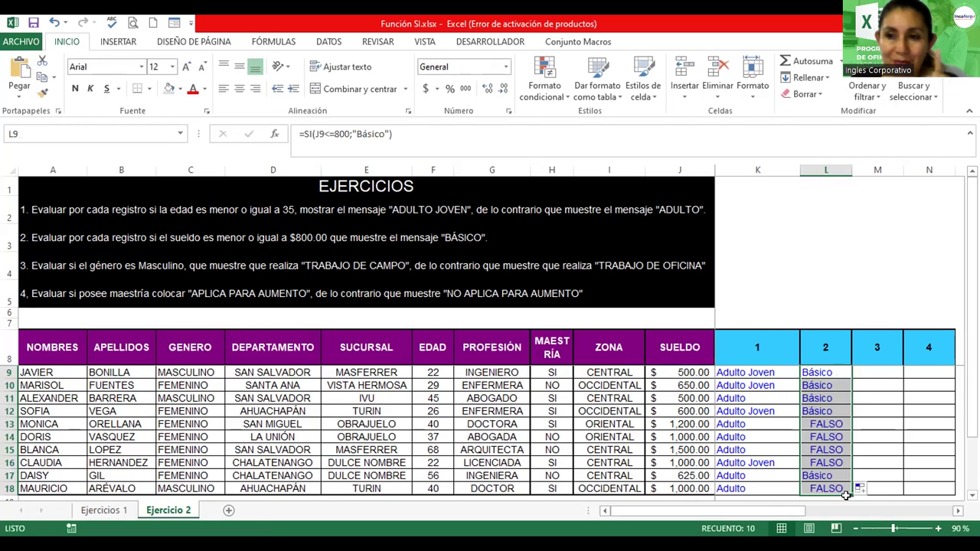
click(829, 425)
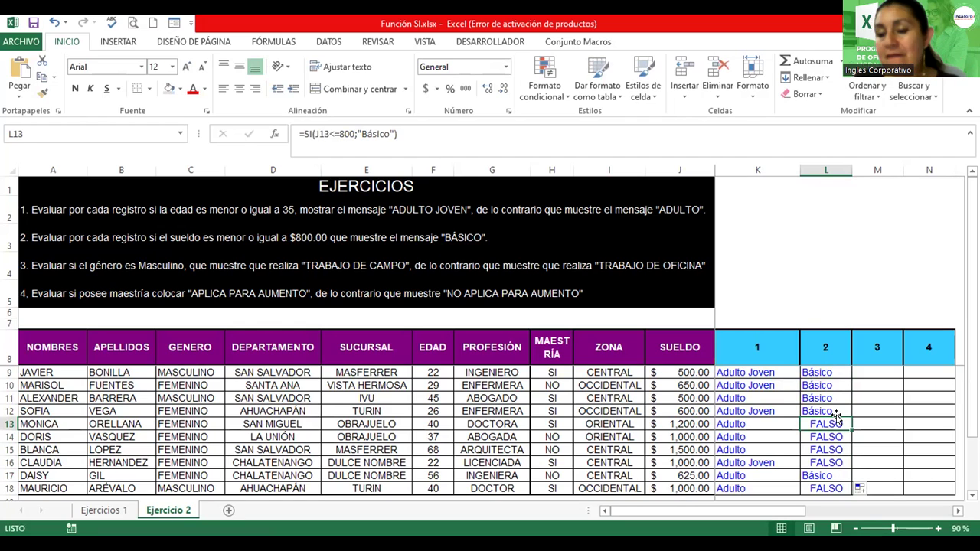
double_click(833, 375)
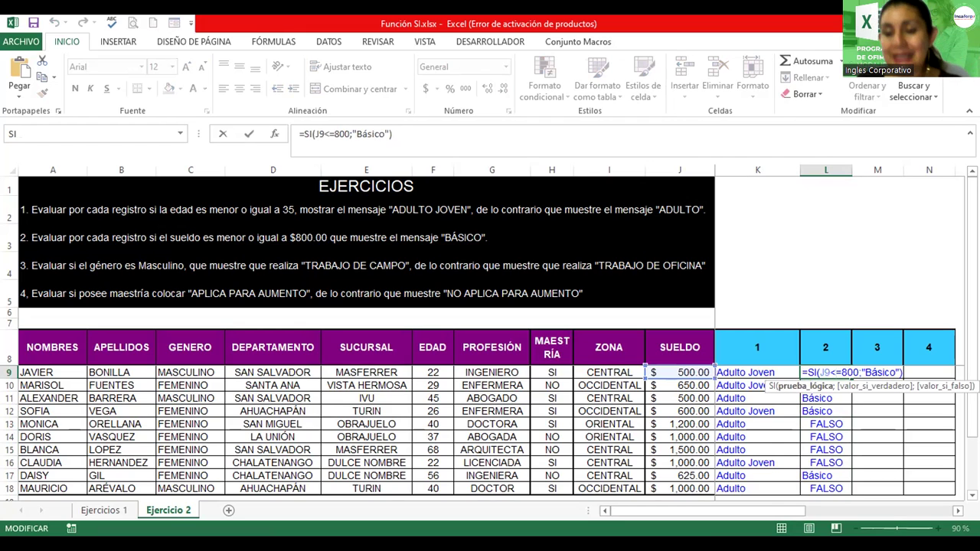
key(ctrl+Return)
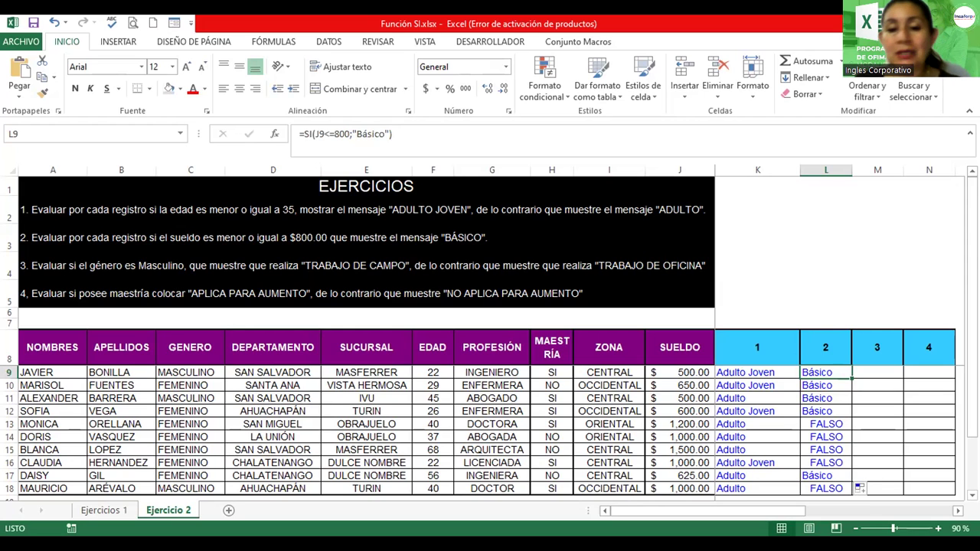
click(99, 510)
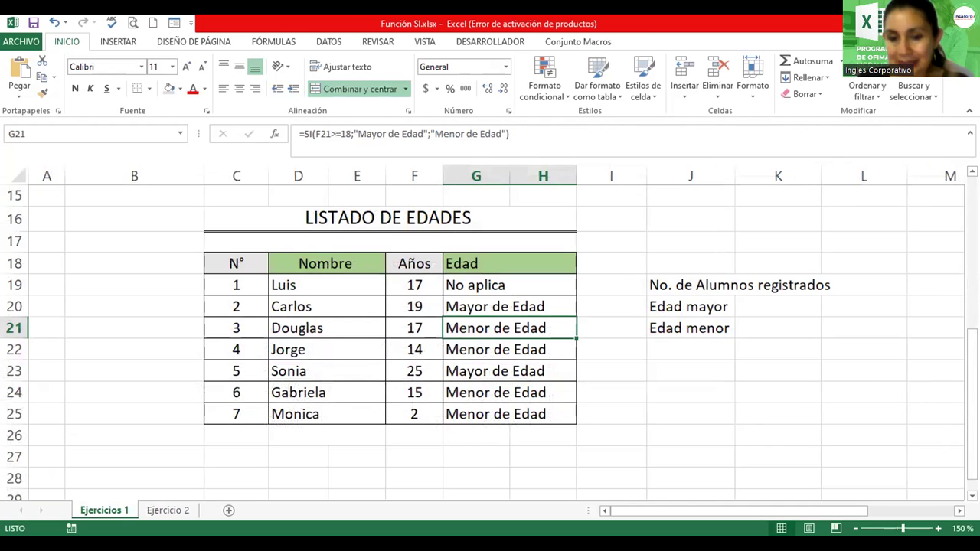
scroll(946, 230, up, 5)
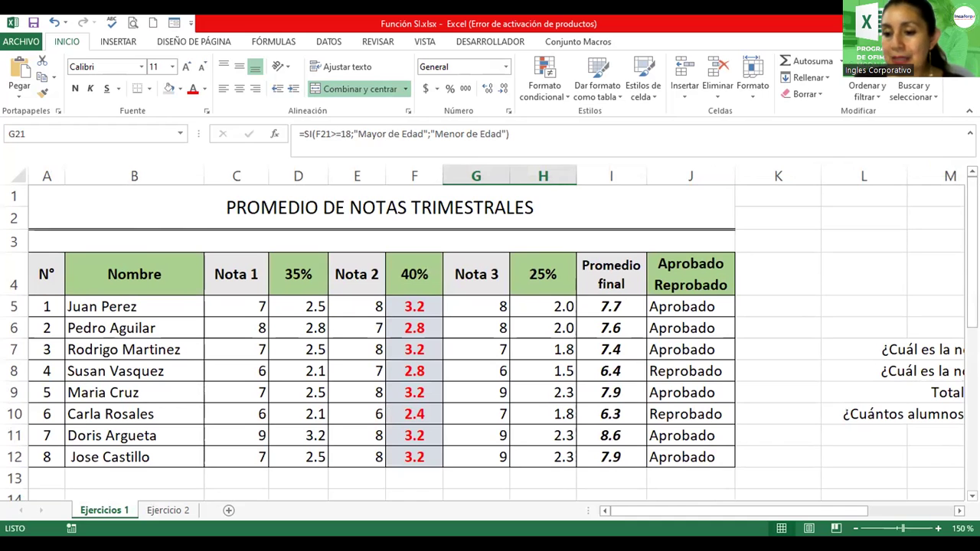
click(856, 530)
click(856, 530)
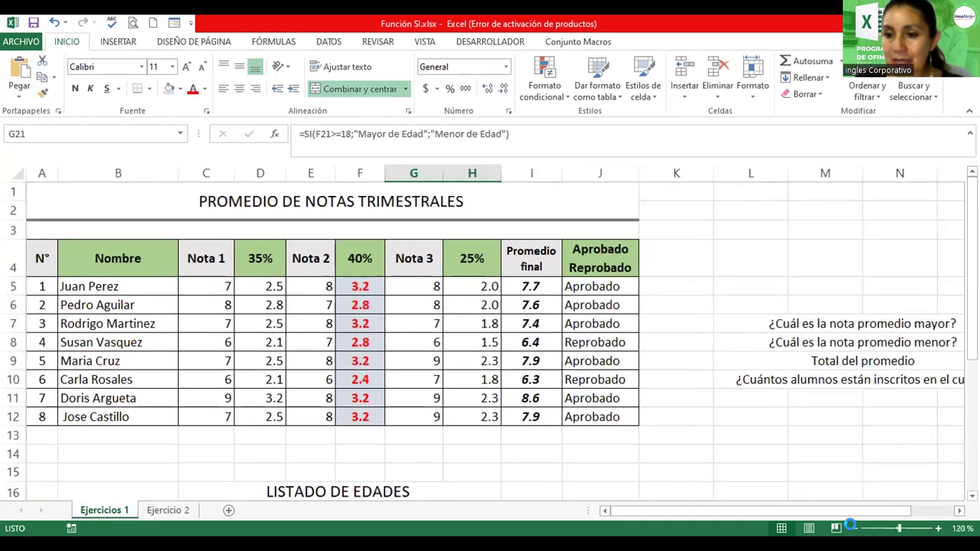
click(856, 530)
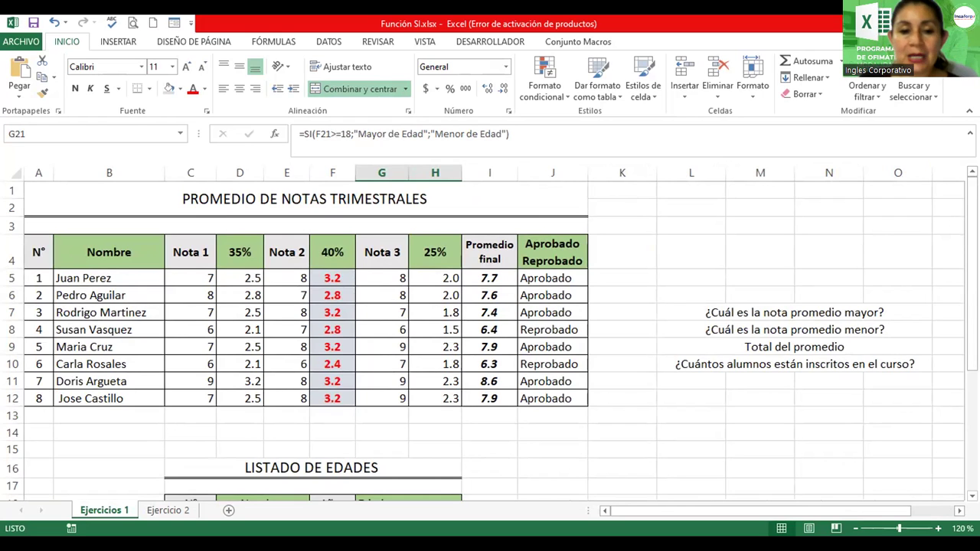
click(154, 511)
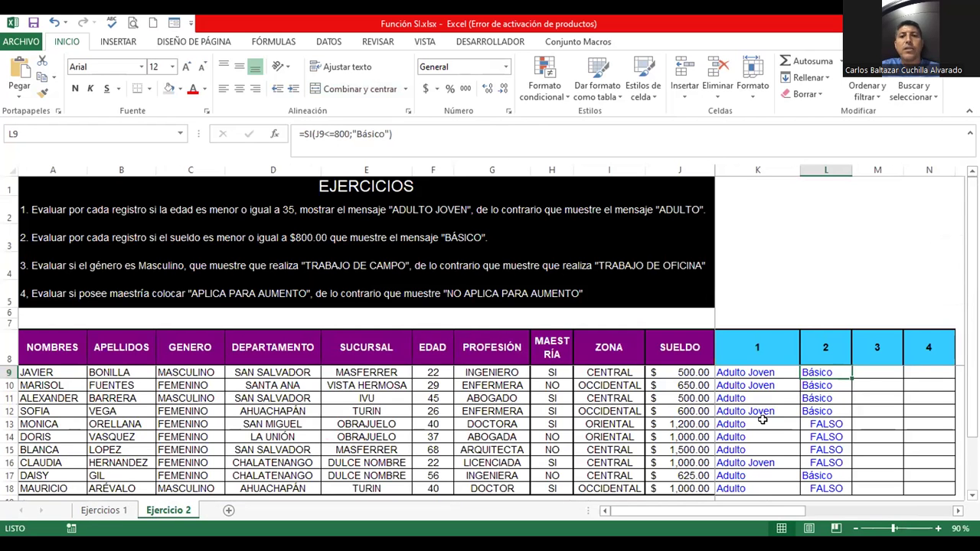
click(98, 512)
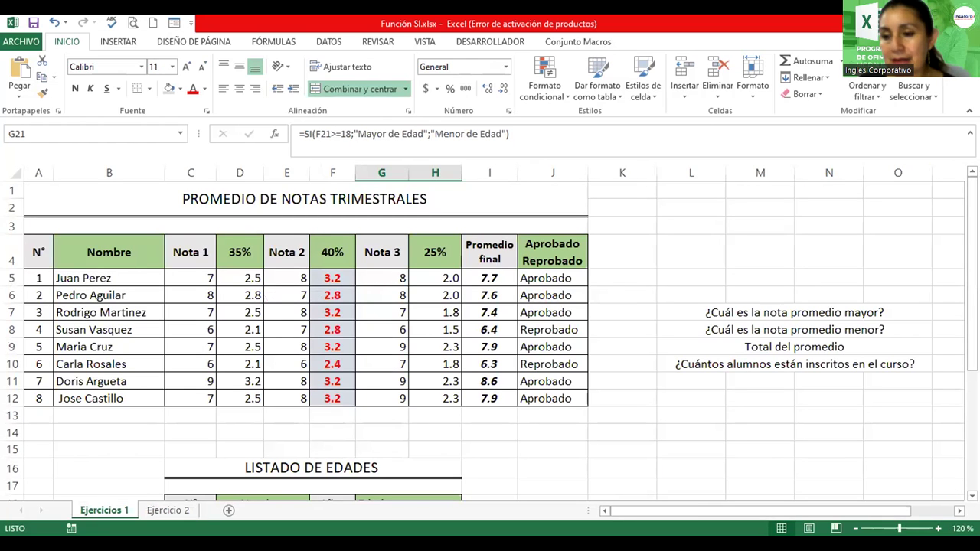
drag(972, 253, 971, 375)
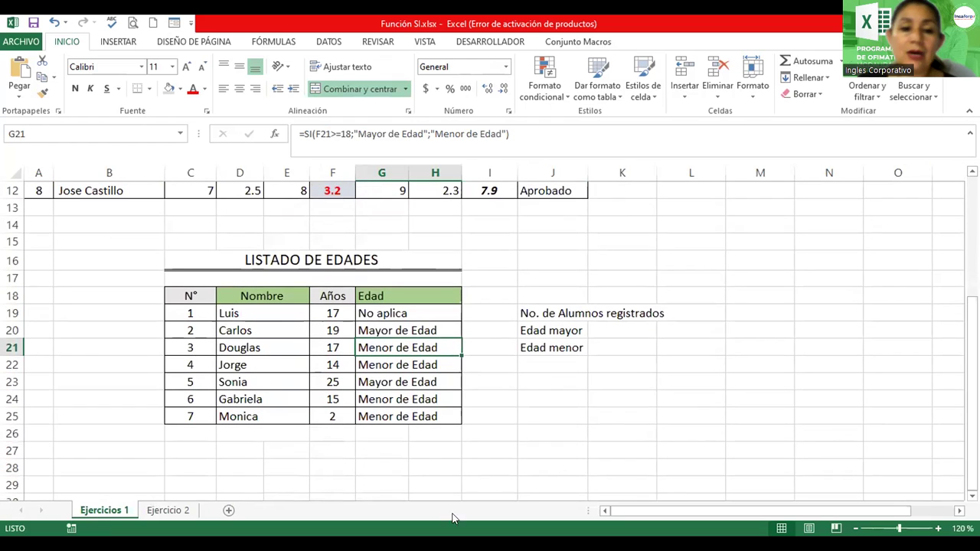
click(183, 511)
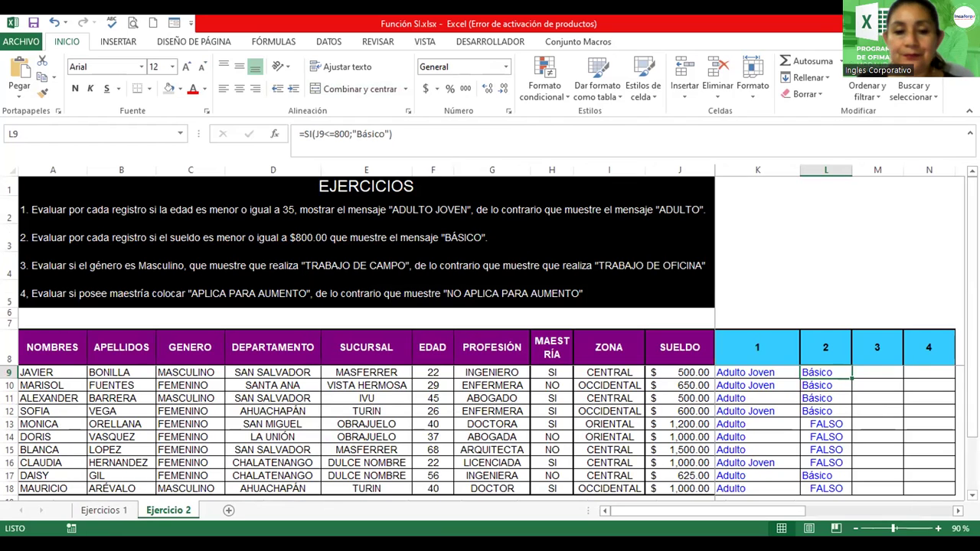
click(104, 511)
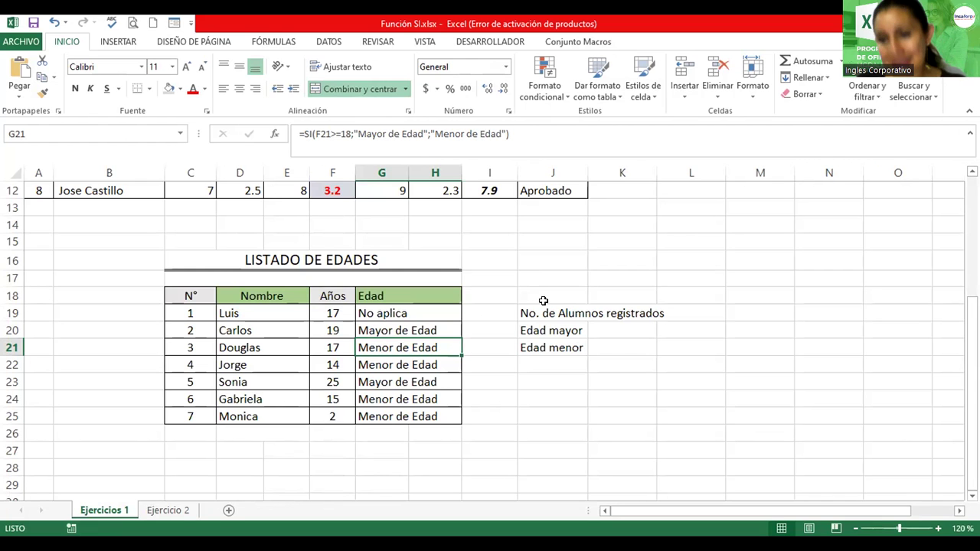
click(169, 511)
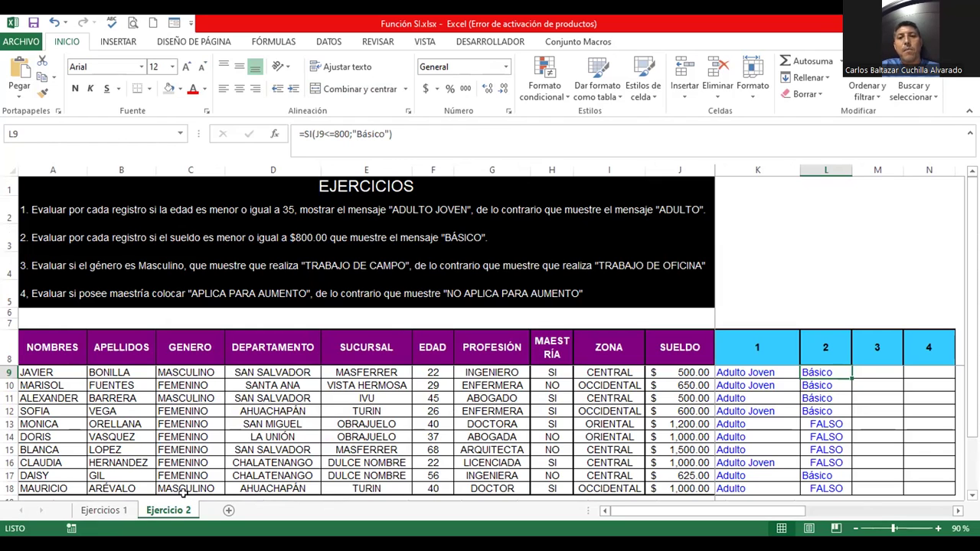
click(97, 510)
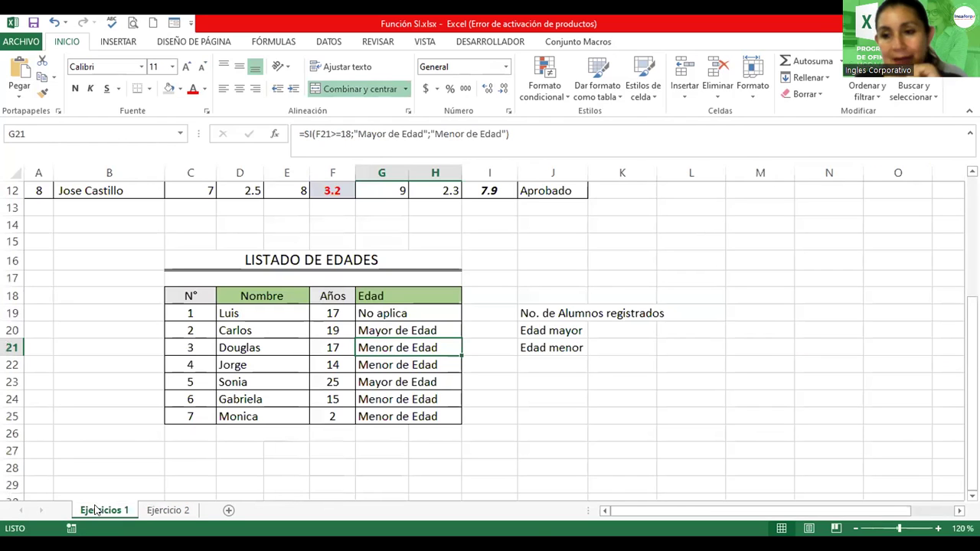